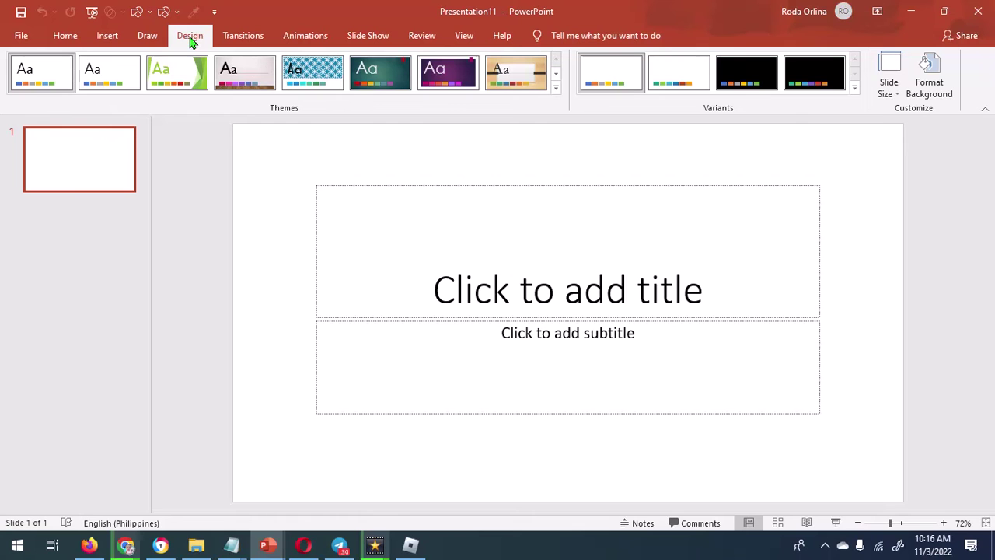
Step: Set a custom slide size of 8 in wide by 6 in tall
left_click(890, 92)
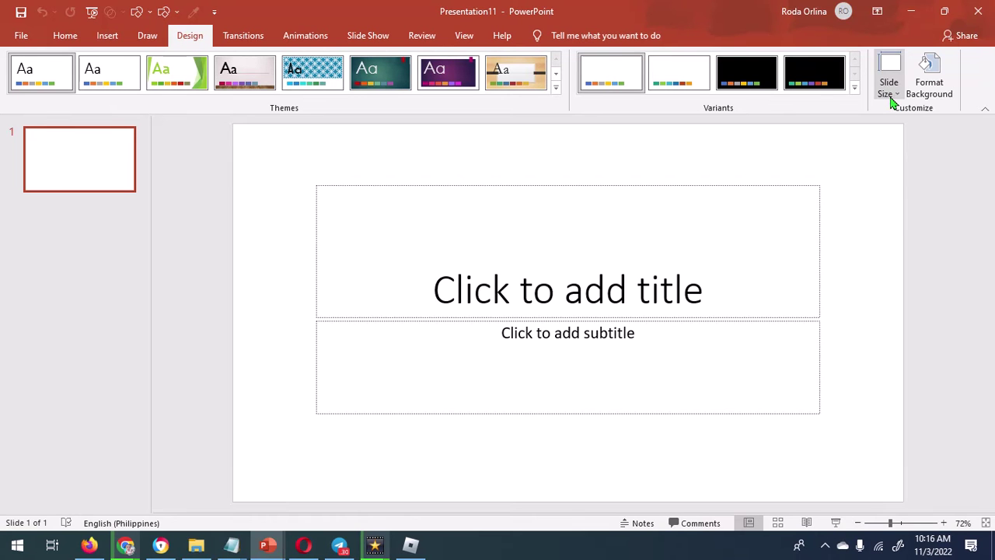
left_click(916, 181)
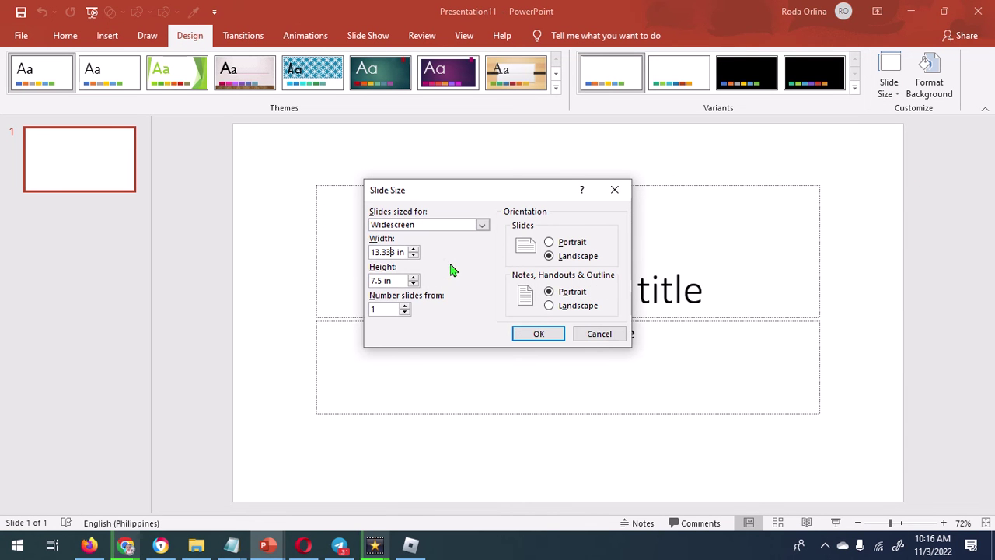
key("Tab")
type("8")
key("Tab")
type("6")
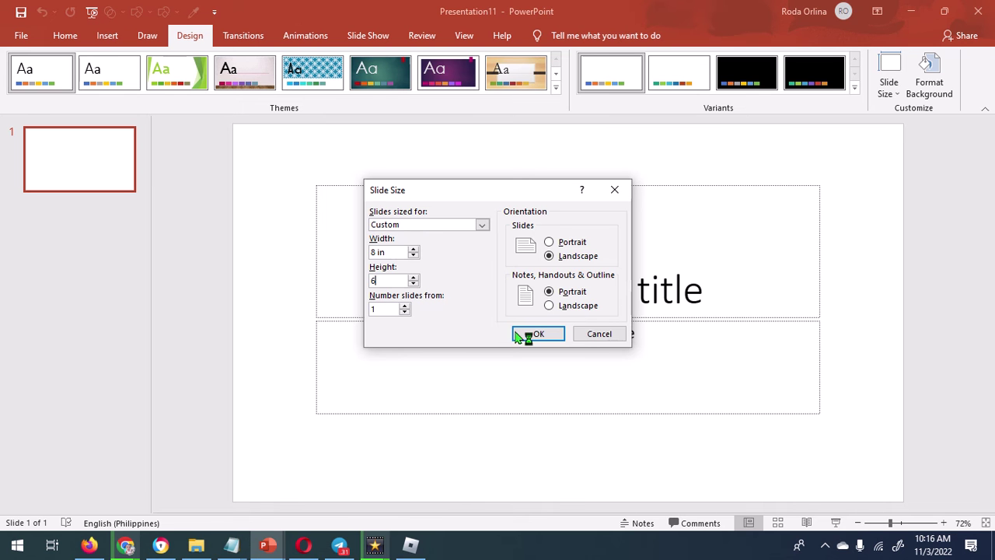
left_click(524, 335)
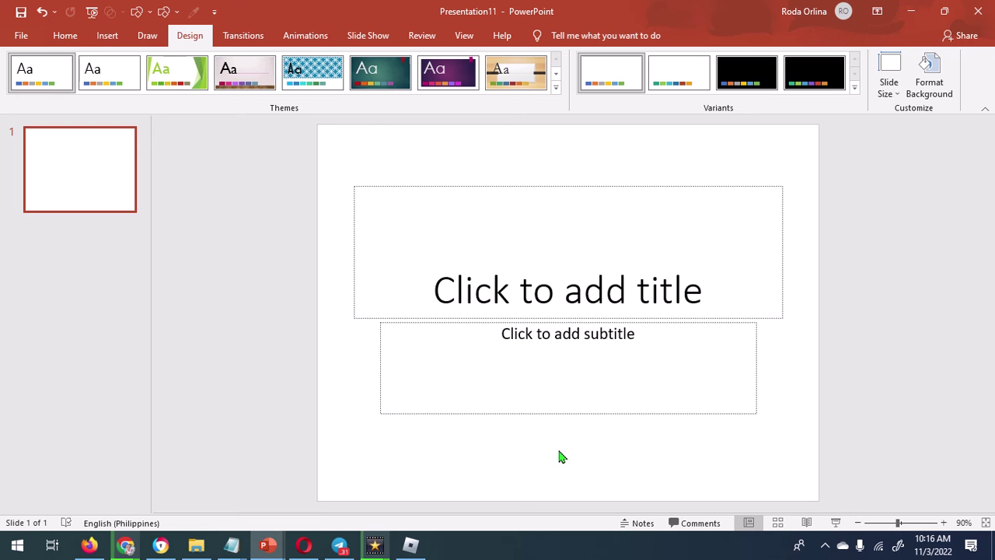
Step: Switch the slide to the Blank layout and collapse the thumbnail pane
right_click(560, 451)
mouse_move(663, 356)
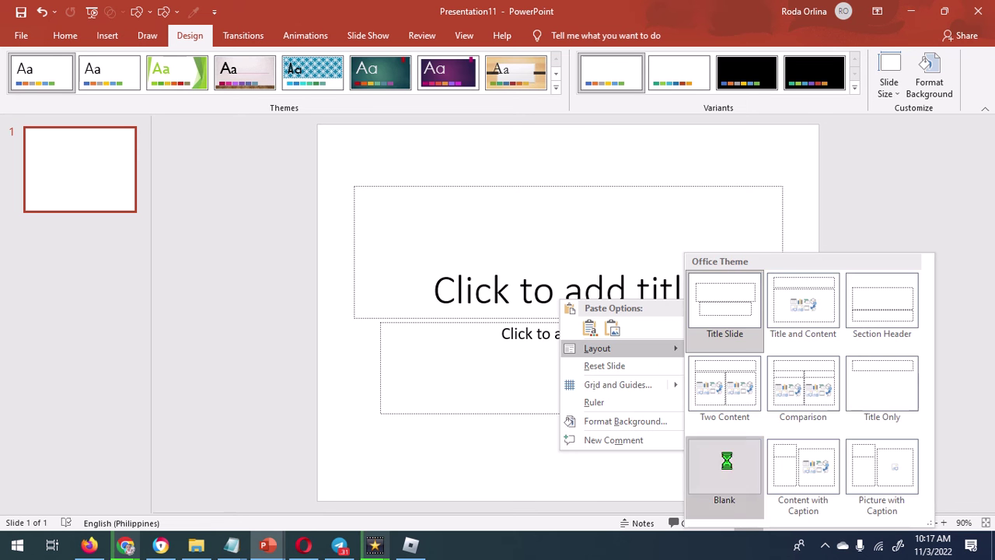
left_click(731, 460)
left_click_drag(151, 272, 4, 306)
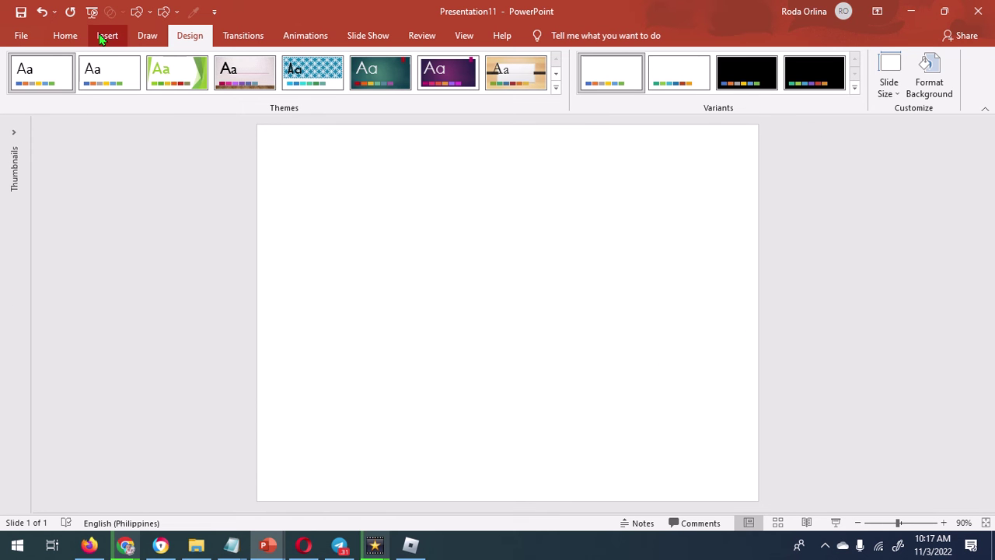
Step: Insert the tree picture 8.png and shift it toward the left
left_click(106, 35)
left_click(107, 93)
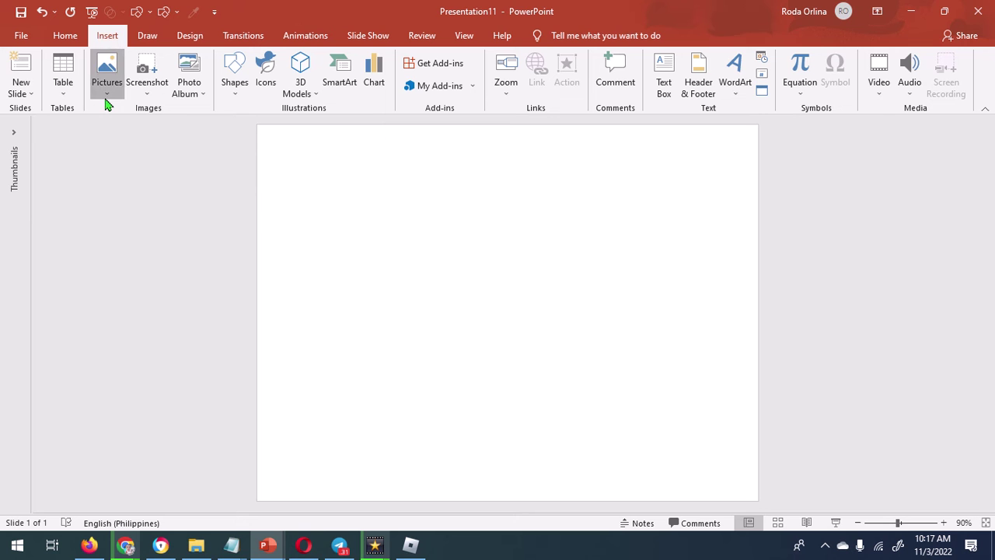
left_click(131, 132)
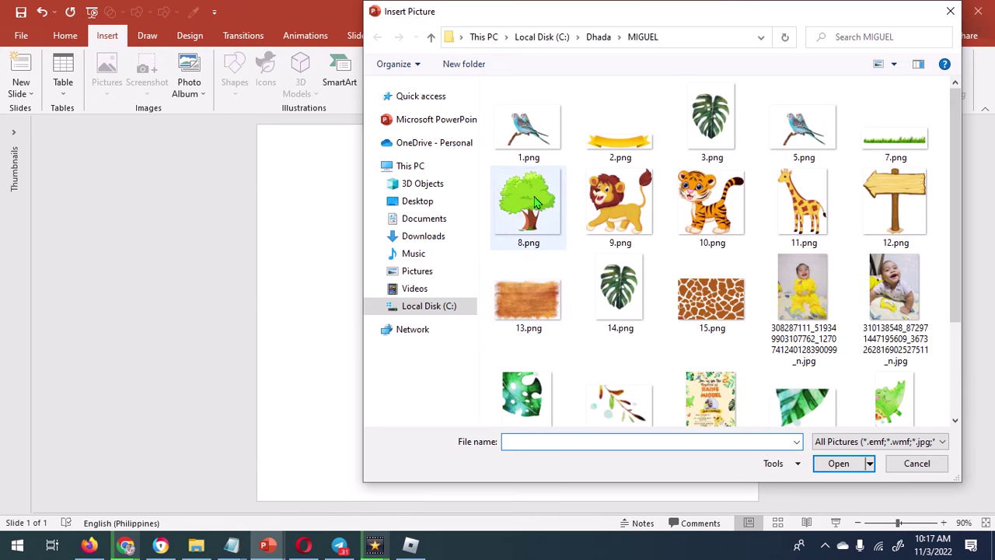
double_click(535, 200)
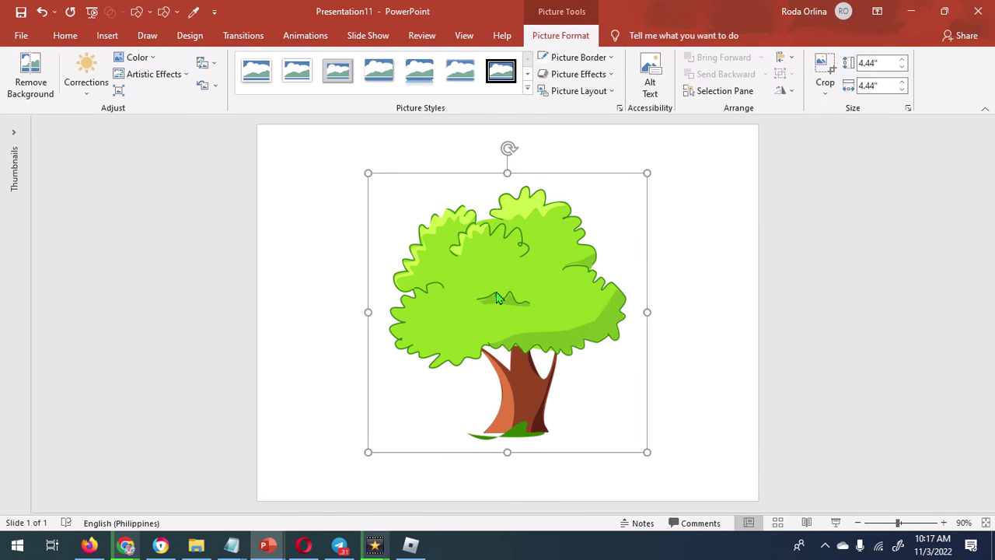
scroll(498, 298, "down", 3, "ctrl")
mouse_move(533, 317)
left_mouse_down()
mouse_move(454, 306)
mouse_move(426, 284)
left_mouse_up()
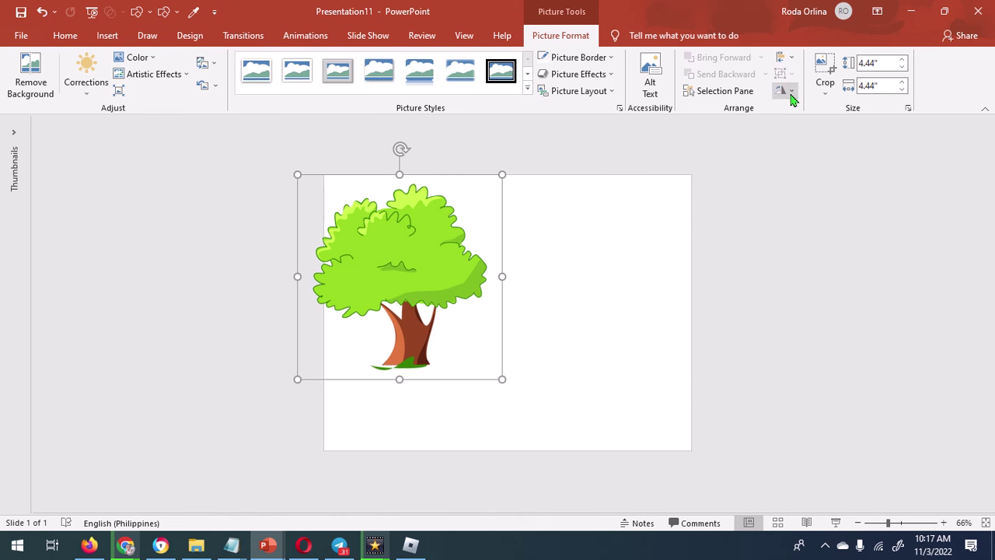
Step: Flip the tree horizontally and enlarge it past the slide's upper-left edges
left_click(781, 91)
left_click(818, 163)
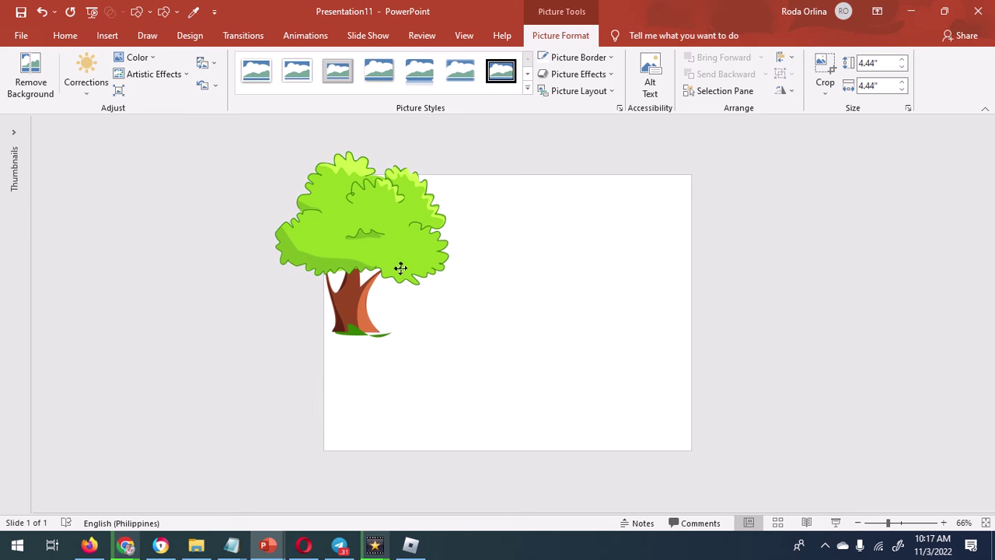
left_click_drag(443, 304, 399, 269)
left_click_drag(464, 358, 497, 458)
left_click_drag(431, 328, 424, 313)
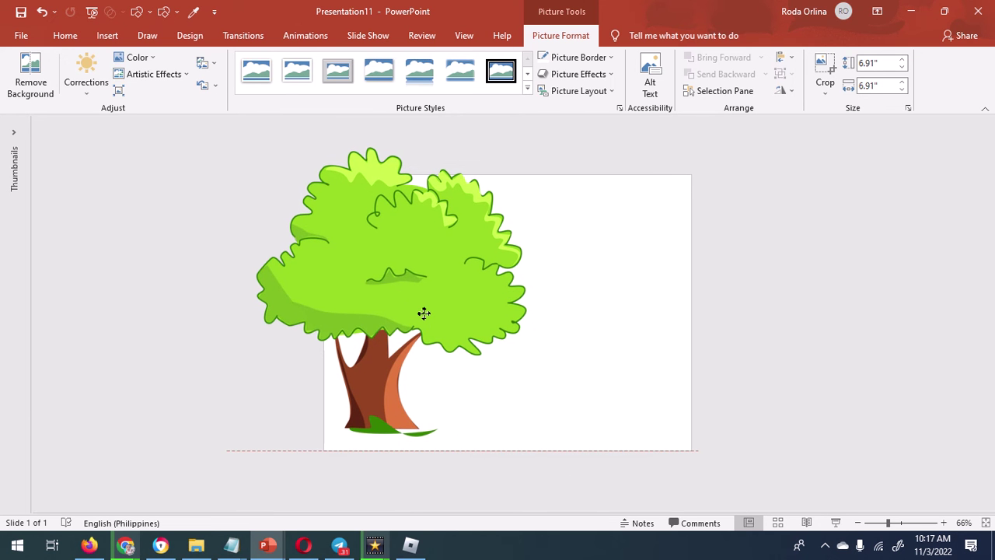
left_click_drag(424, 313, 424, 315)
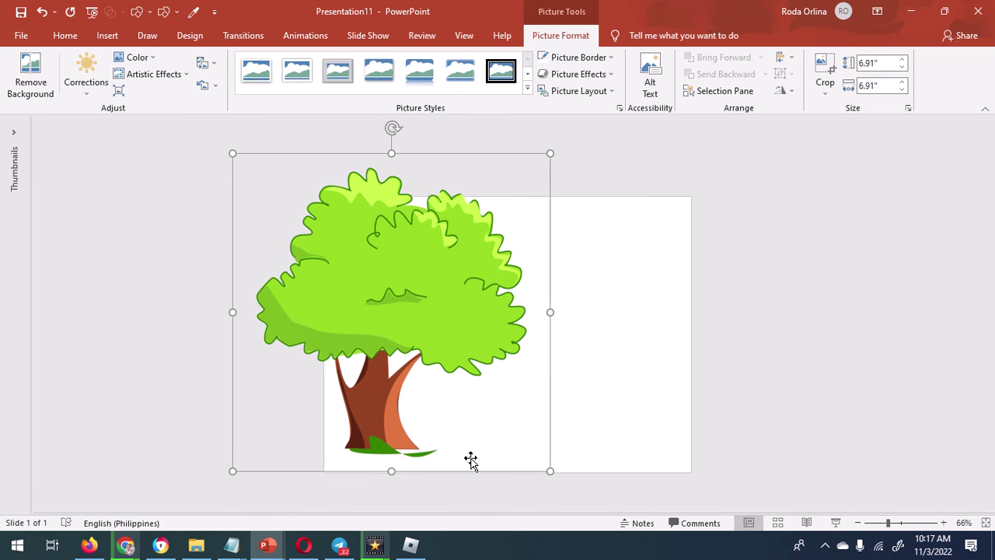
left_click_drag(231, 469, 254, 466)
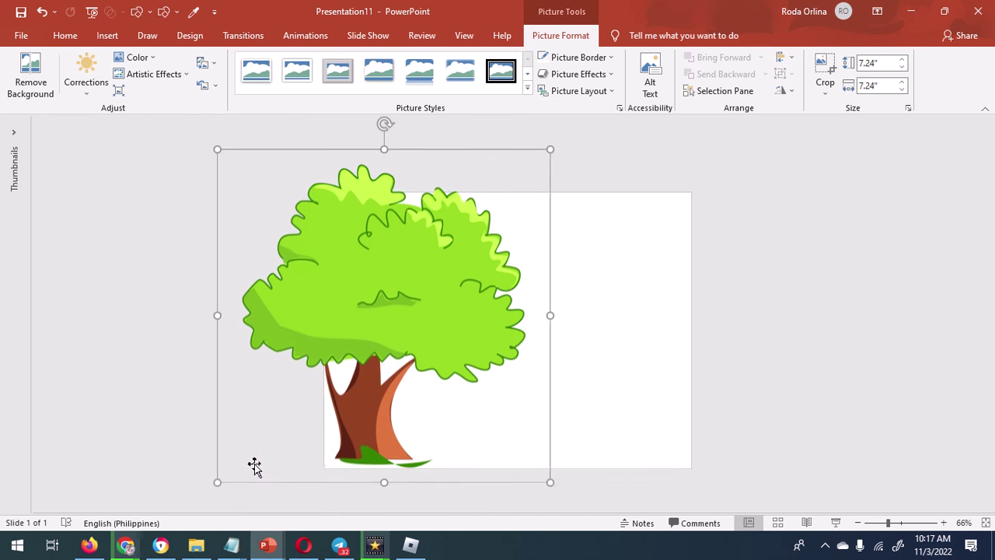
Step: Crop the tree's top and left sides flush with the slide edges, leaving 6.27 × 4.92 in
left_click(825, 69)
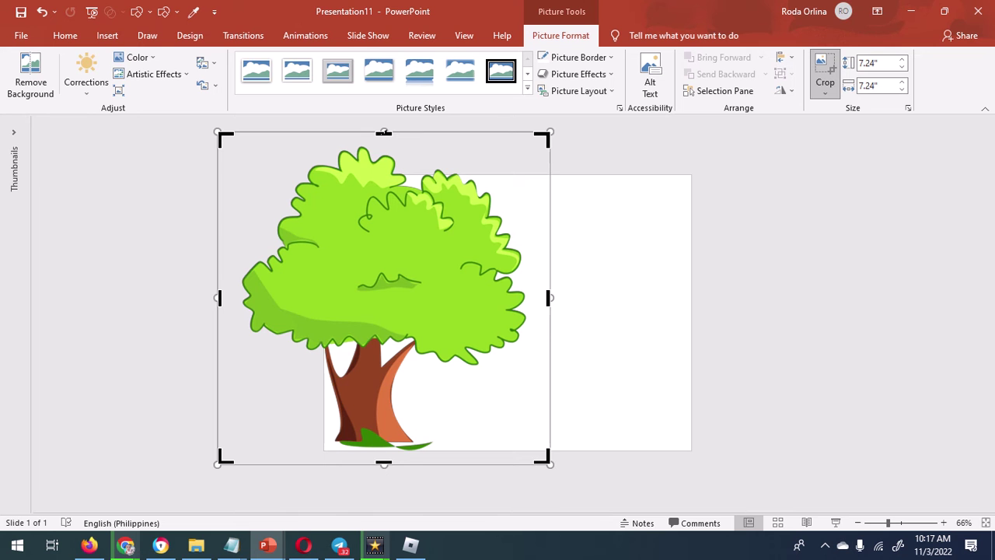
left_click_drag(384, 133, 382, 177)
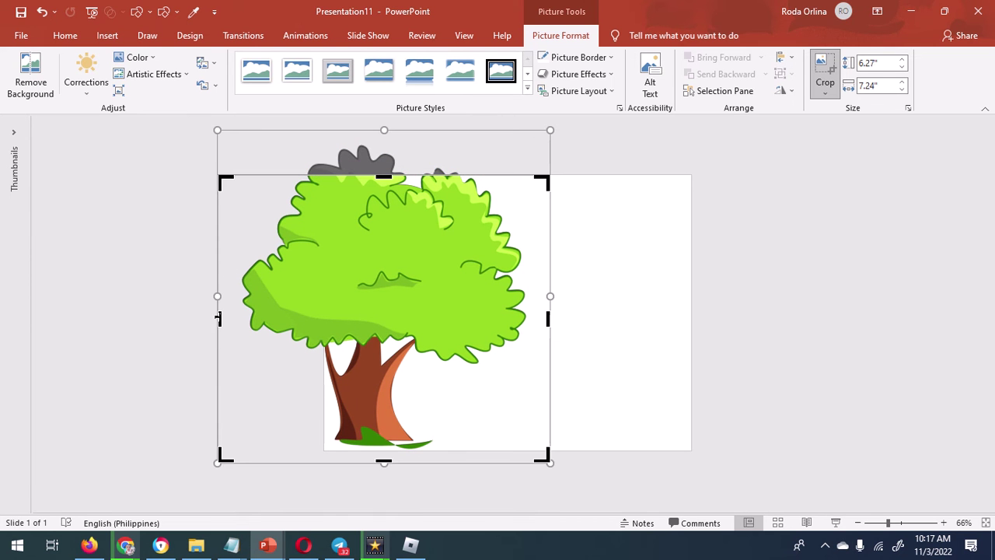
left_click_drag(218, 317, 325, 324)
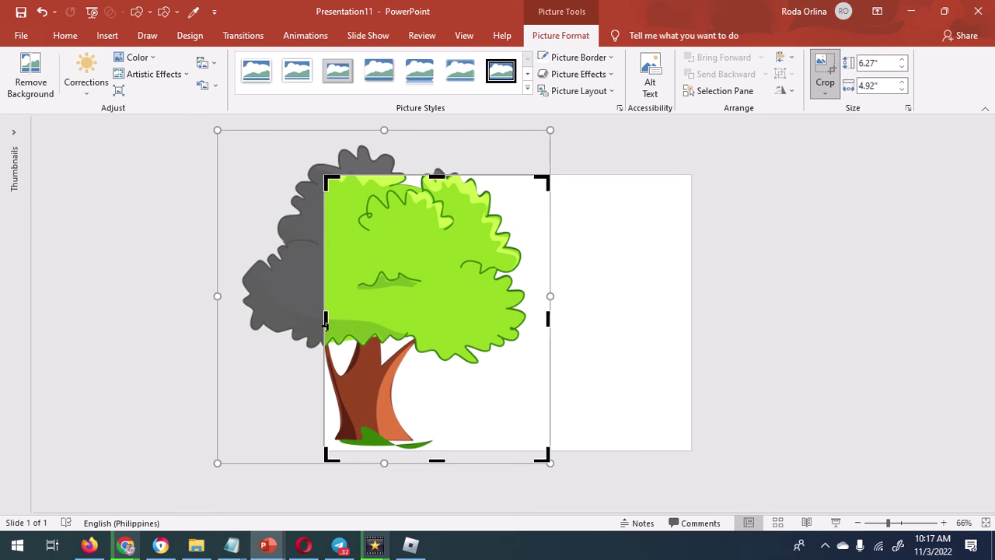
key("Escape")
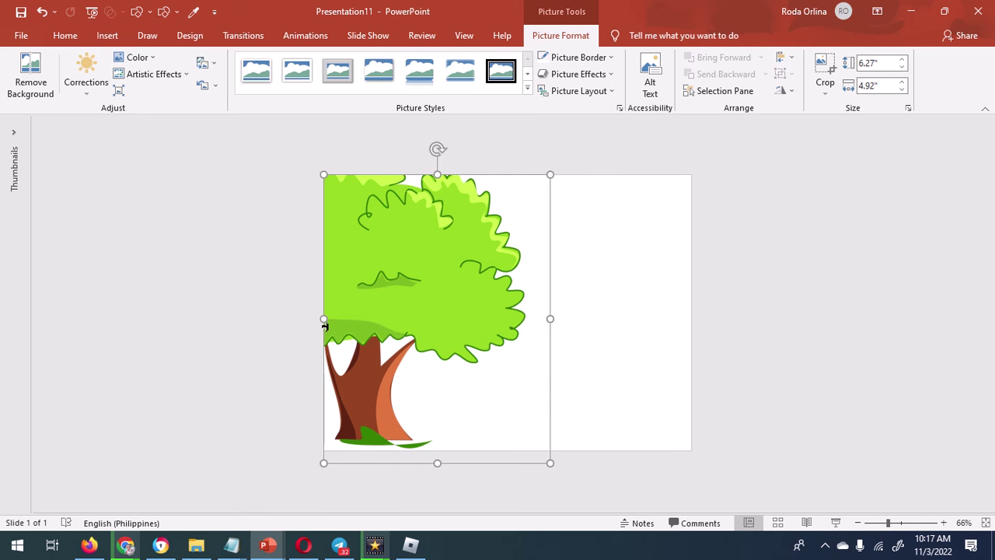
left_click(187, 304)
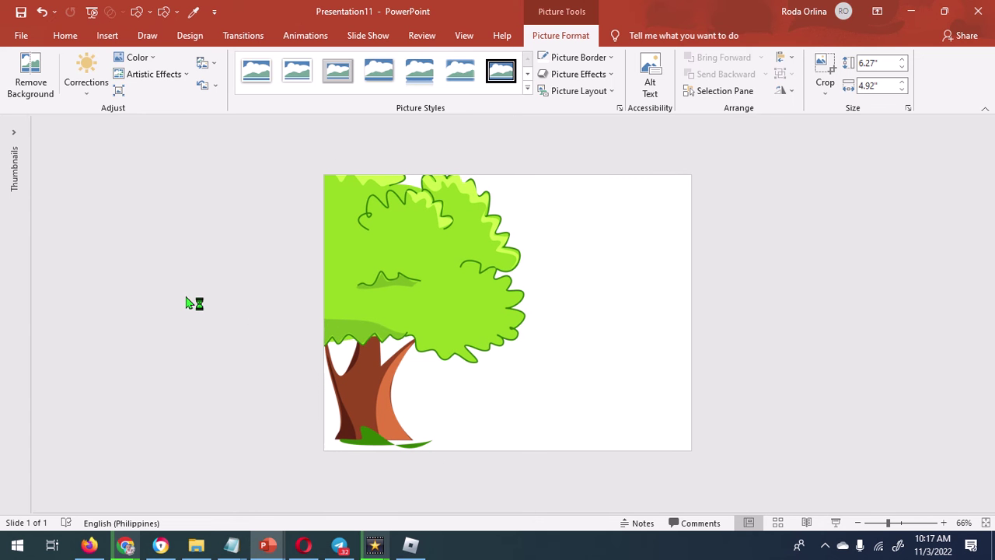
Step: Insert the grass picture 7.png and crop its right, bottom and left edges
left_click(107, 36)
left_click(107, 78)
left_click(132, 129)
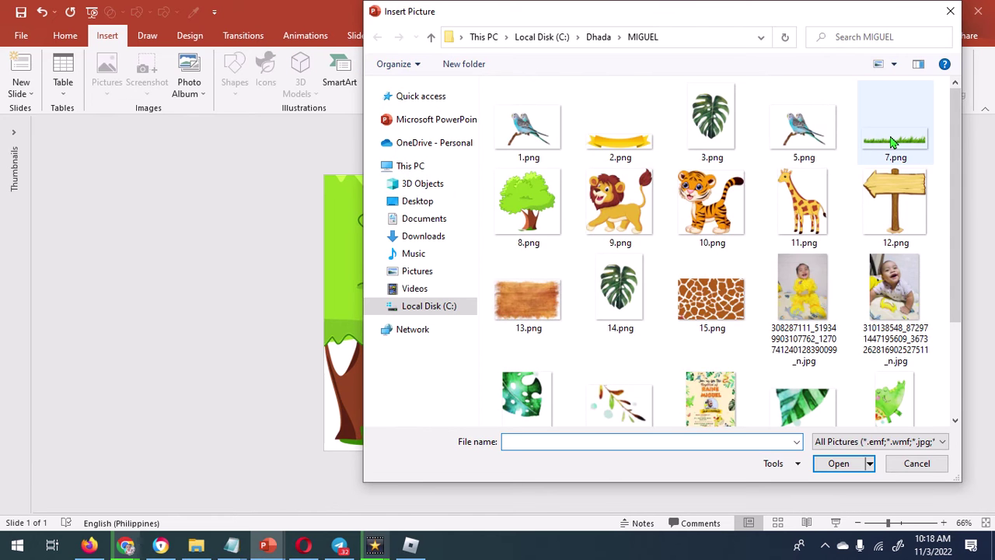
double_click(894, 138)
left_click(825, 74)
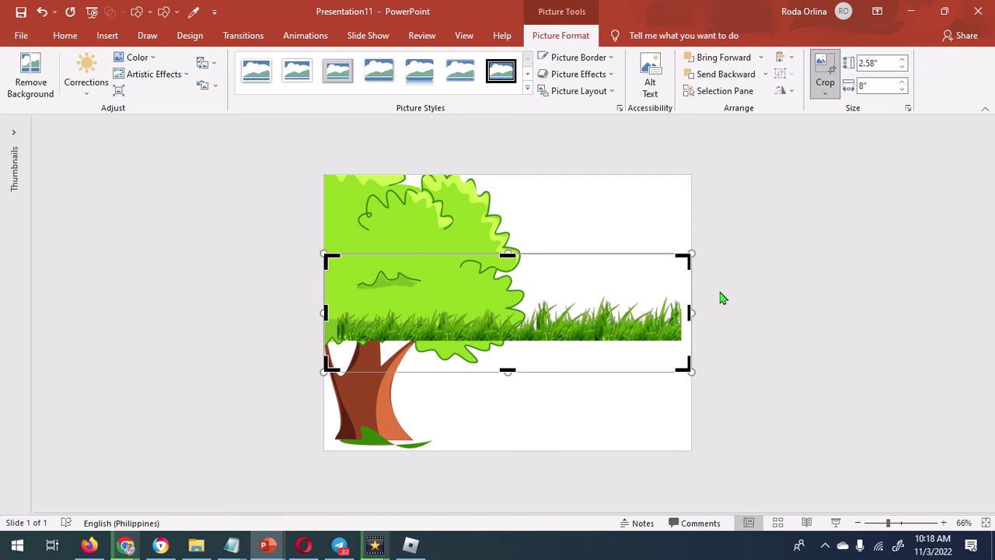
left_click_drag(688, 312, 673, 312)
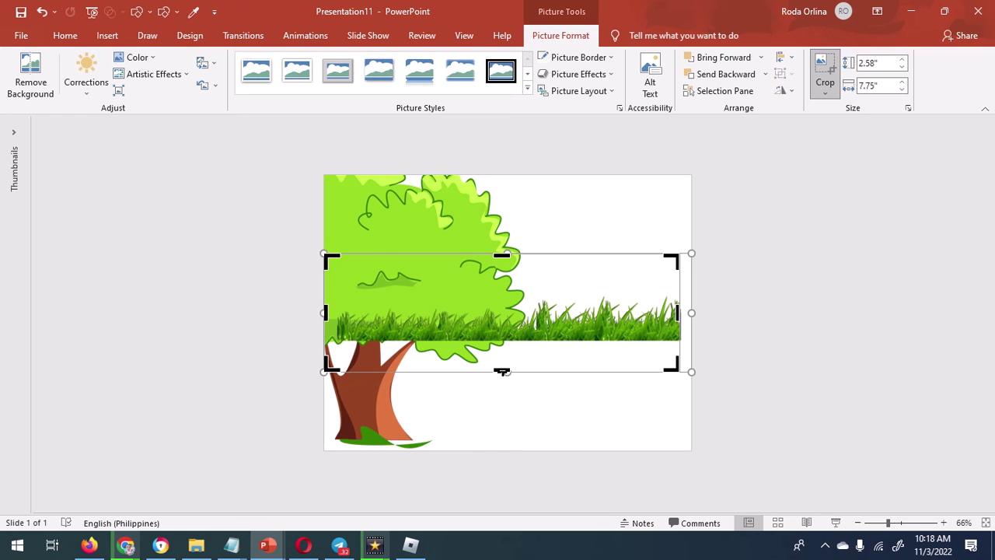
left_click_drag(502, 372, 505, 338)
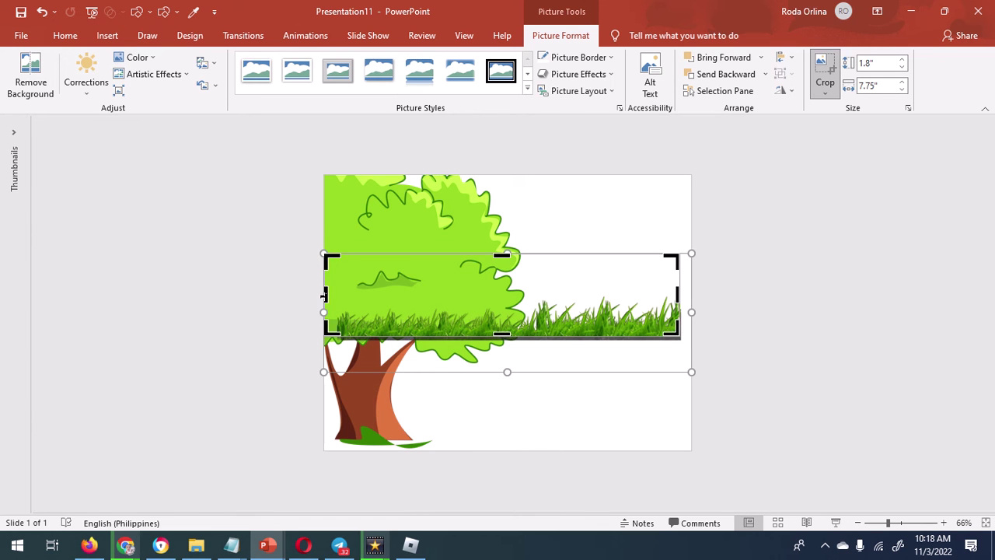
left_click_drag(327, 293, 338, 294)
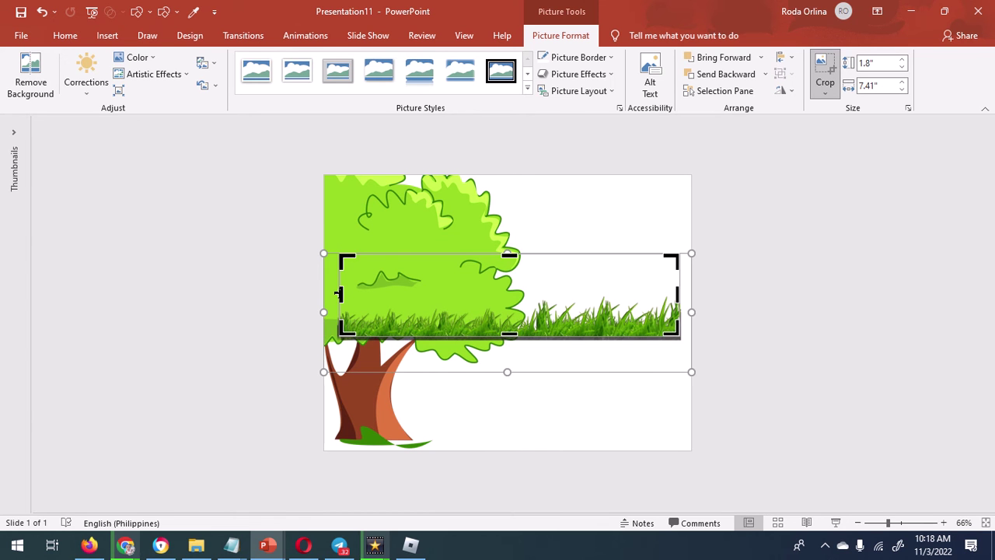
key("Escape")
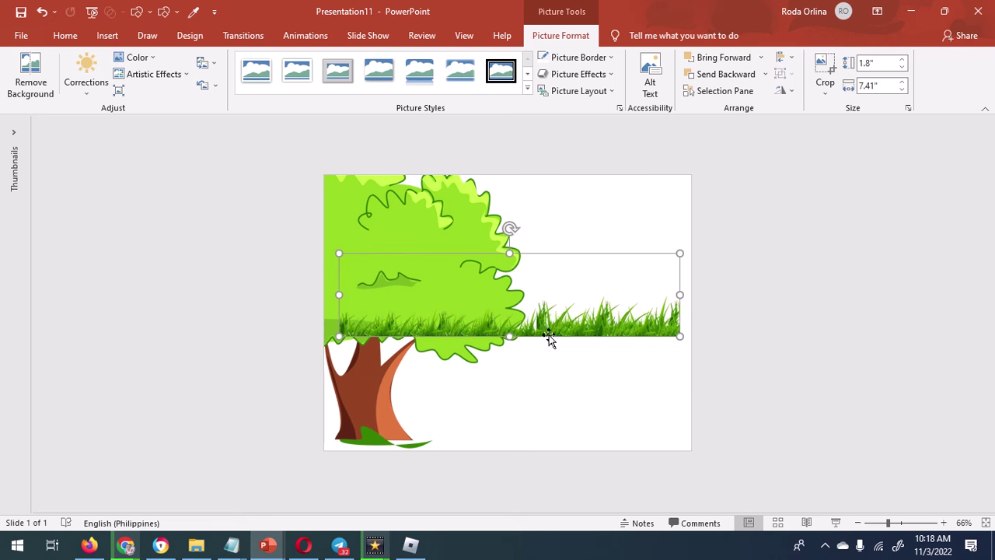
Step: Move the grass to the slide's bottom edge and stretch it to 8 in wide
left_click_drag(568, 324, 561, 438)
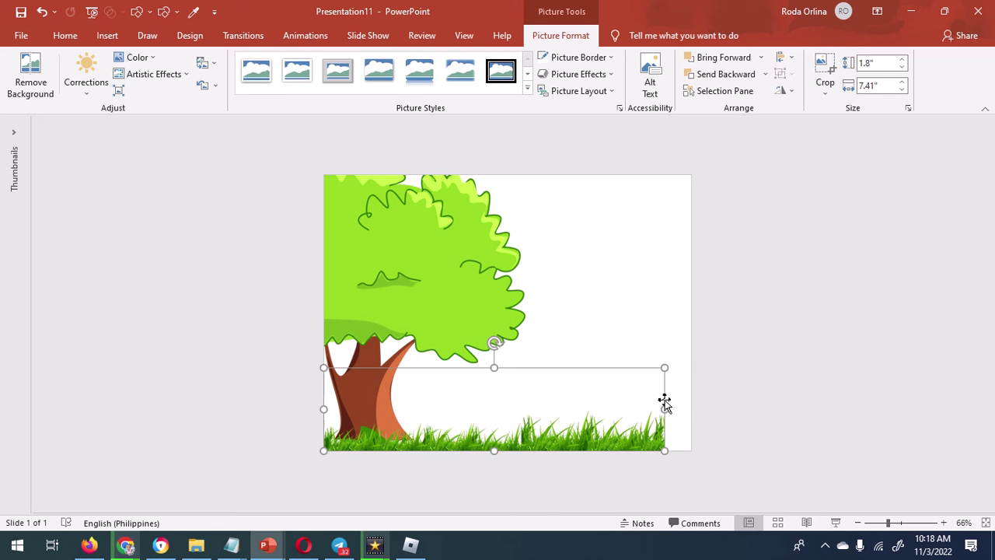
left_click_drag(664, 367, 694, 359)
left_click_drag(695, 403, 691, 405)
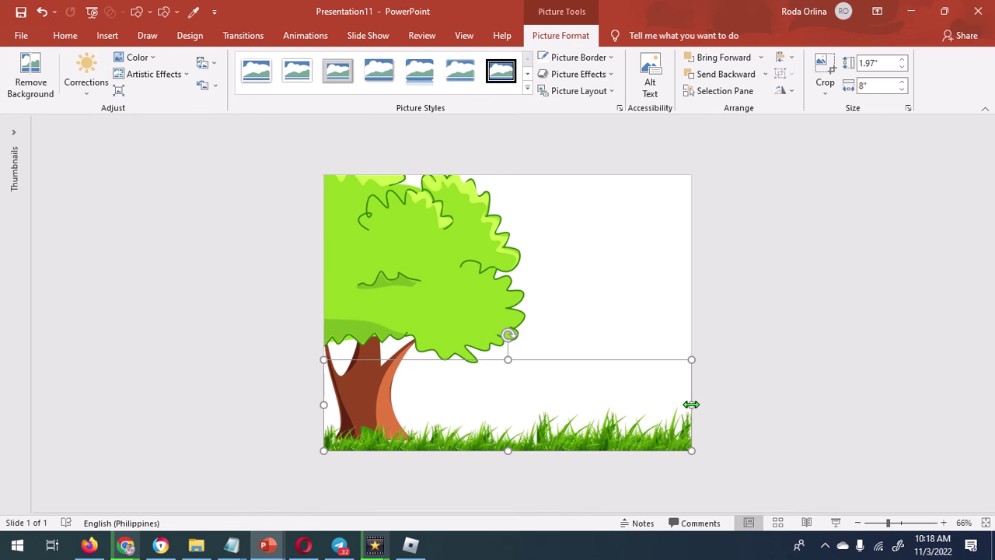
left_click(743, 363)
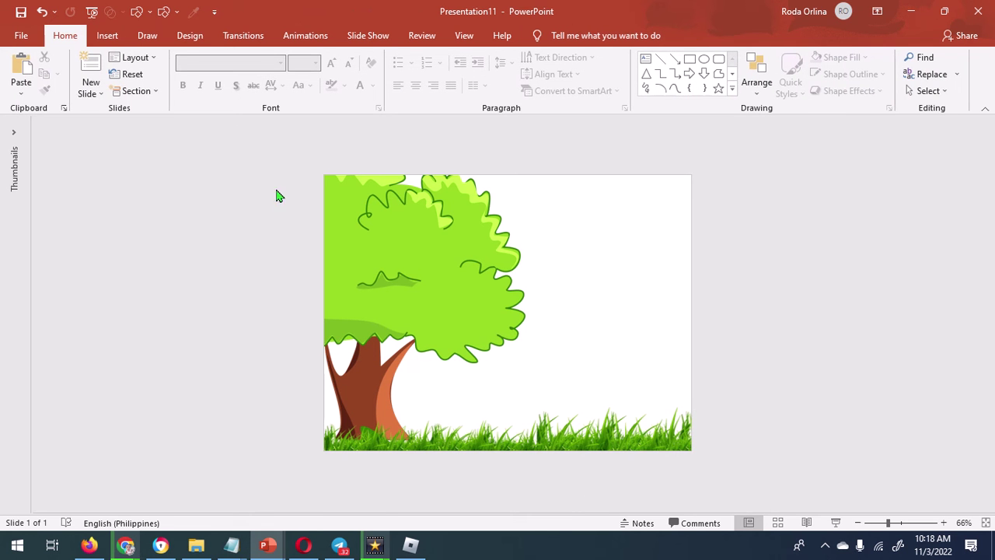
Step: Fill the slide background with a solid light cream colour
left_click(194, 38)
left_click(940, 100)
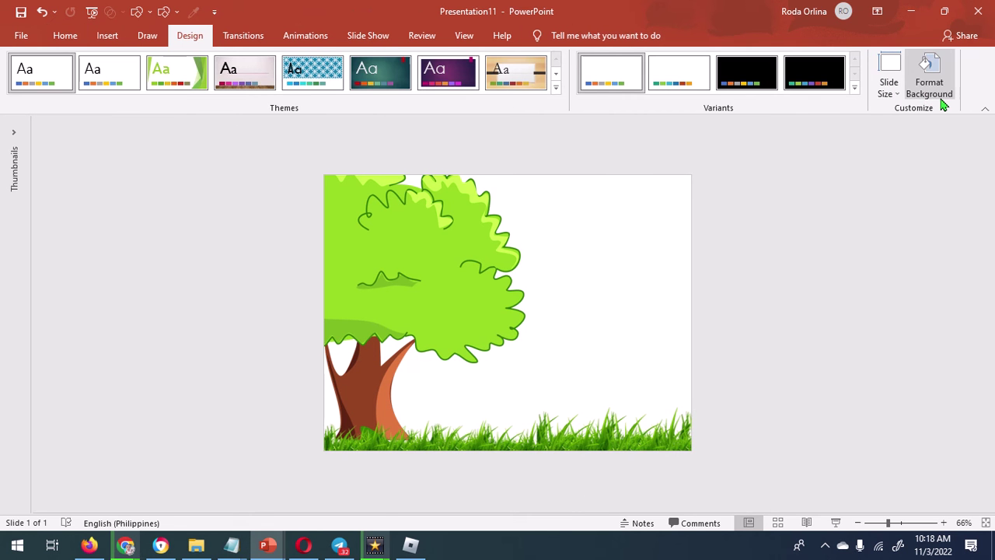
left_click(955, 306)
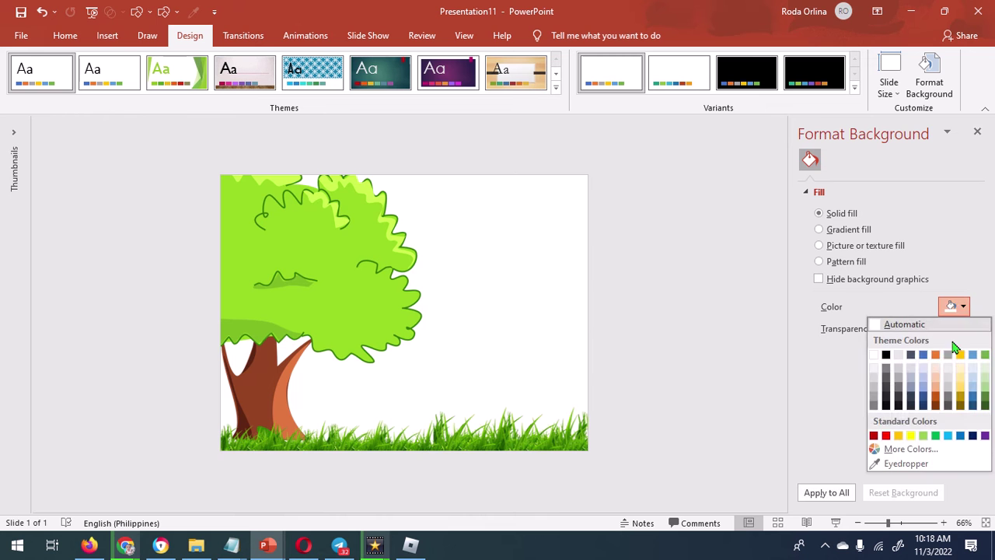
left_click(960, 371)
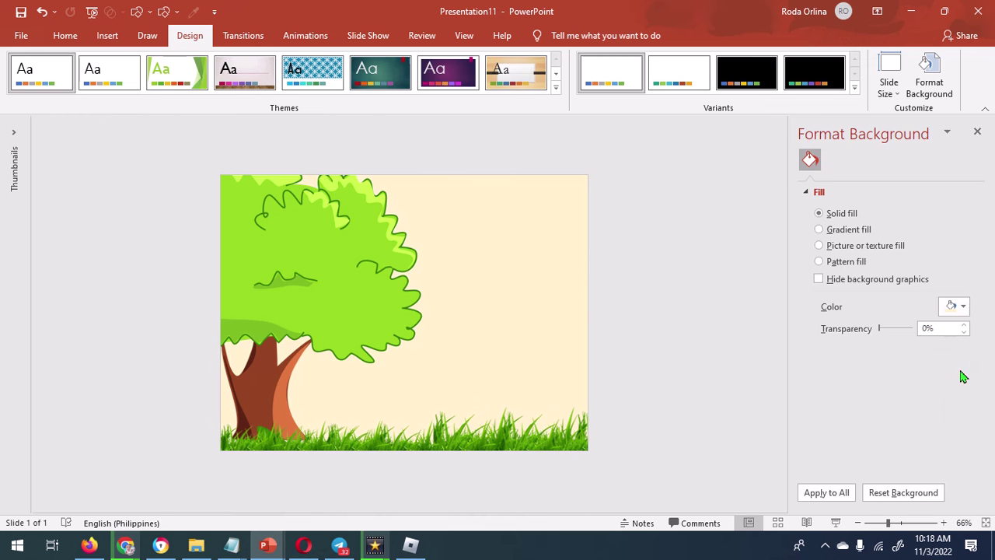
left_click(977, 130)
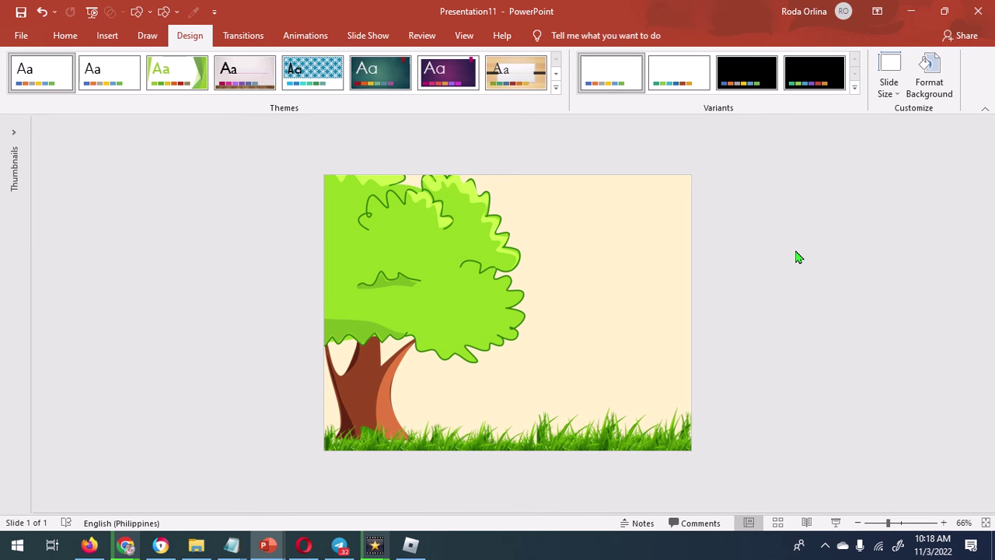
scroll(796, 257, "up", 1, "ctrl")
scroll(796, 257, "up", 1, "ctrl")
scroll(604, 329, "up", 1, "ctrl")
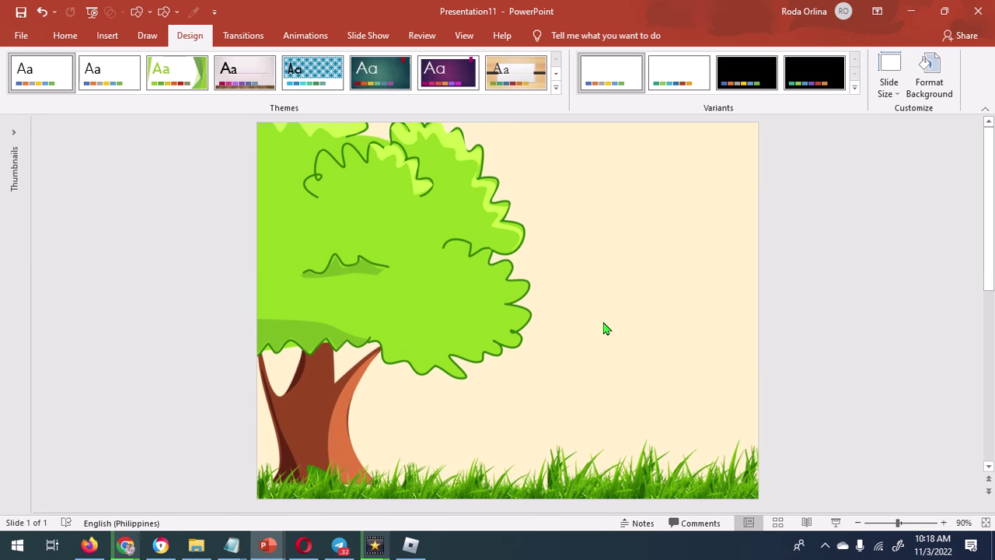
Step: Insert the laughing baby photo from this computer onto the slide
left_click(117, 38)
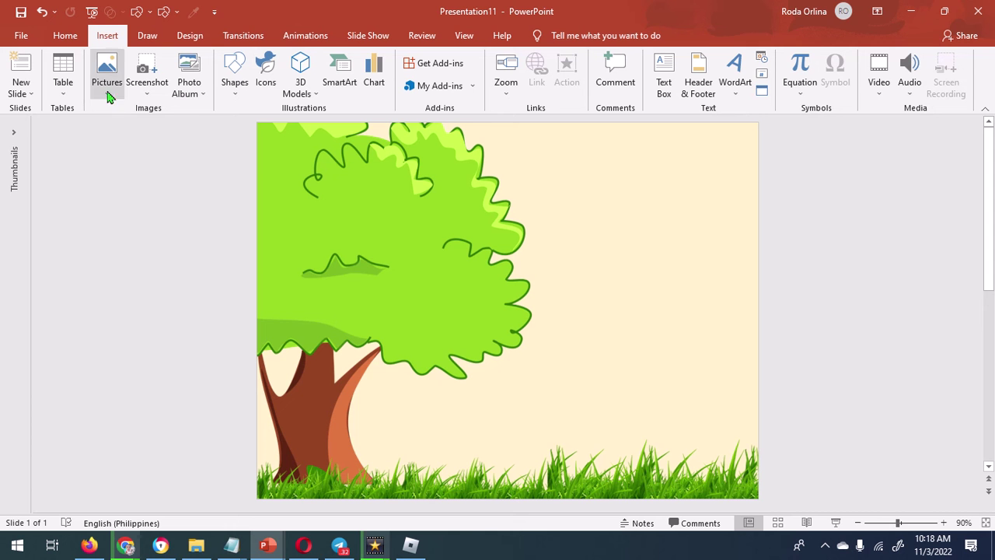
left_click(107, 92)
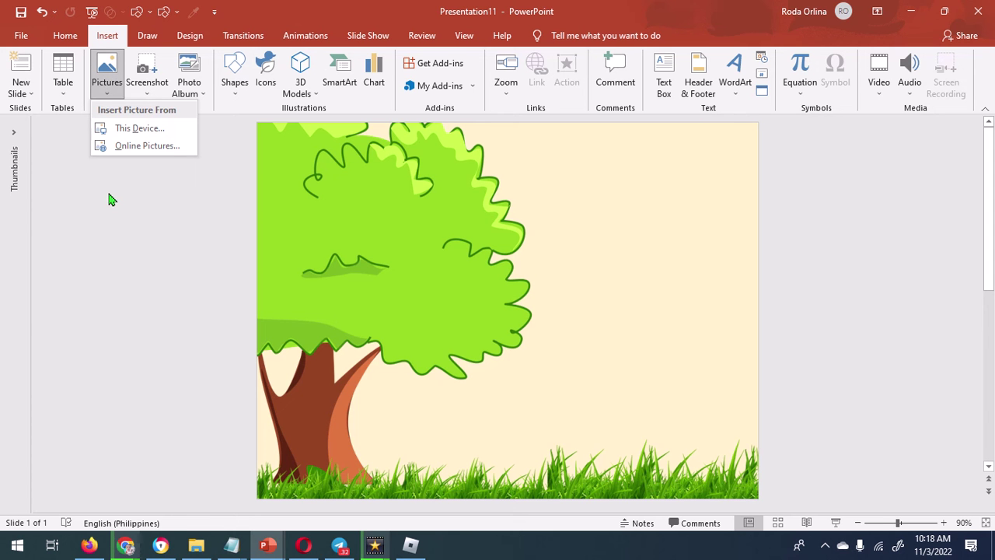
left_click(136, 133)
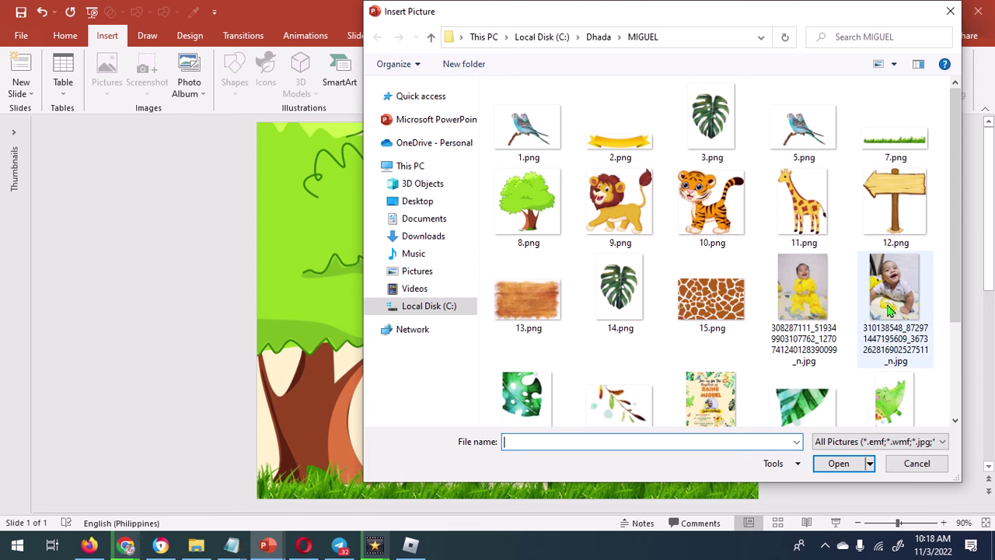
double_click(804, 309)
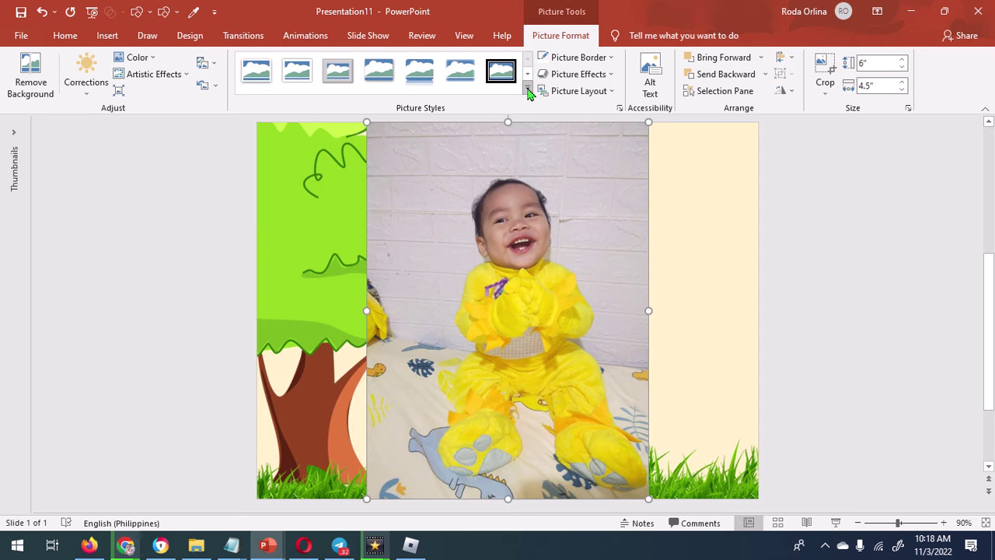
left_click(528, 89)
Step: Apply the Metal Oval style to the baby photo and crop it into a circle
left_click(498, 195)
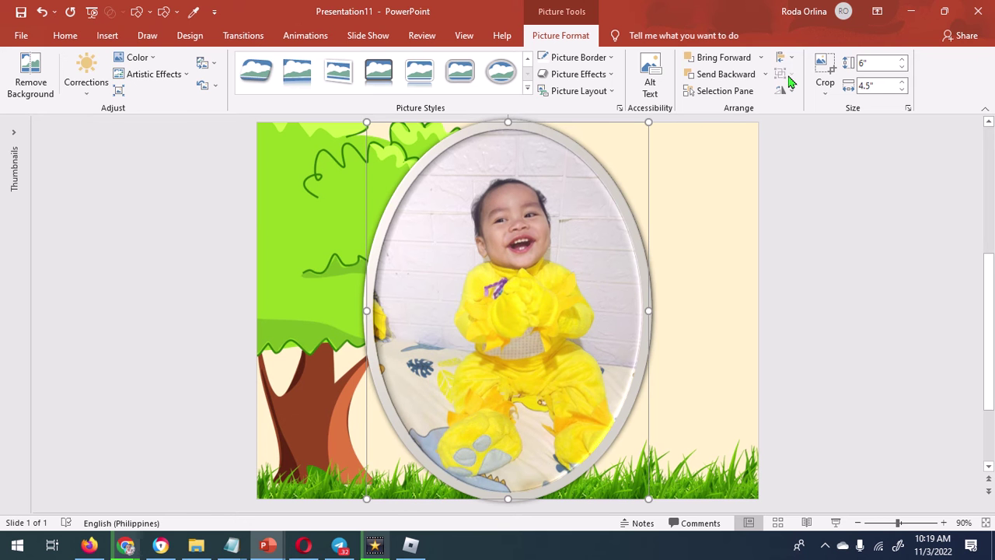
left_click(825, 74)
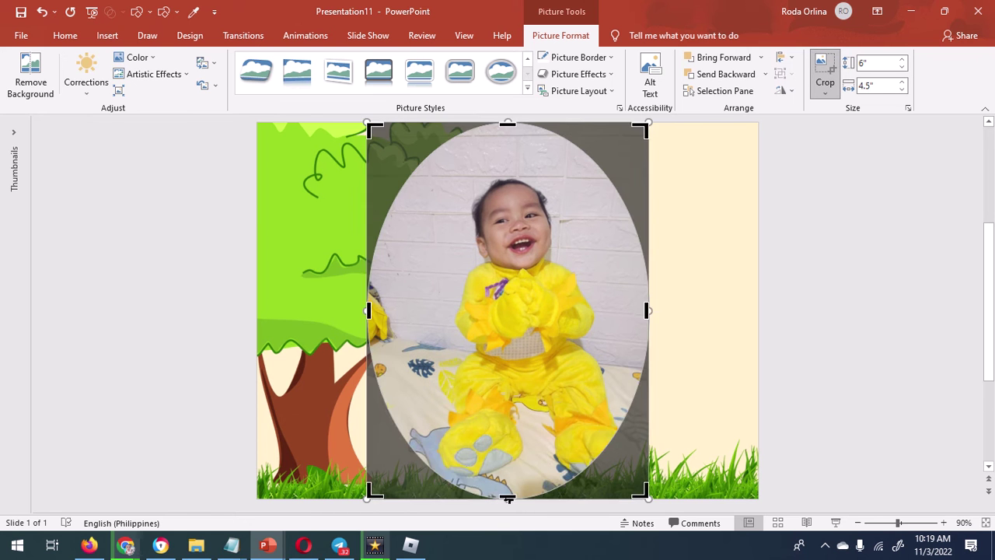
left_click_drag(511, 420, 513, 393)
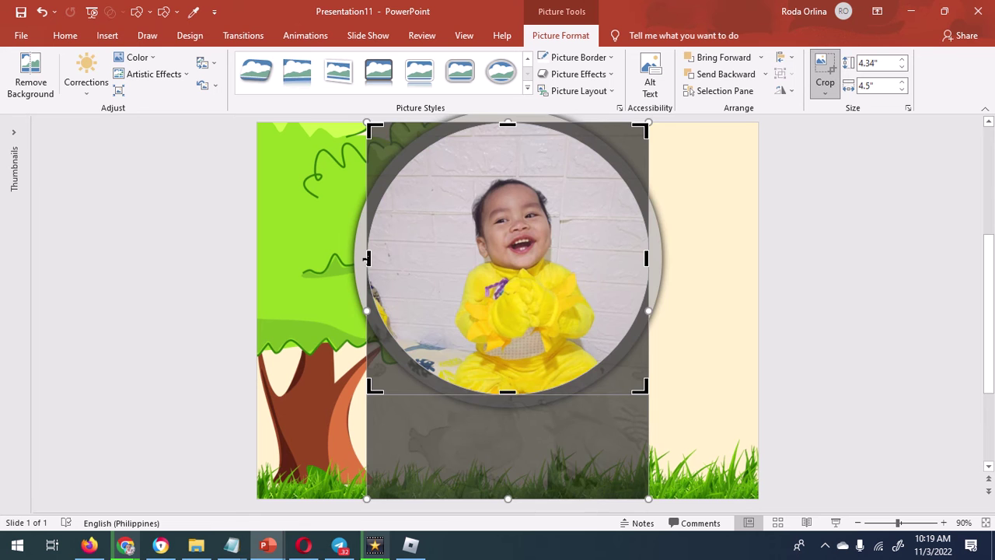
left_click_drag(367, 258, 390, 262)
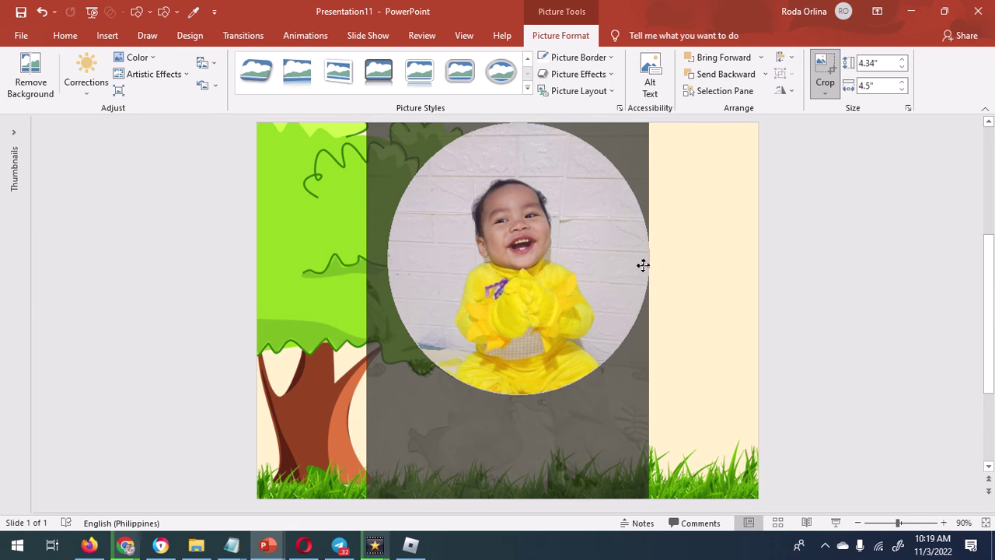
left_click_drag(643, 265, 633, 259)
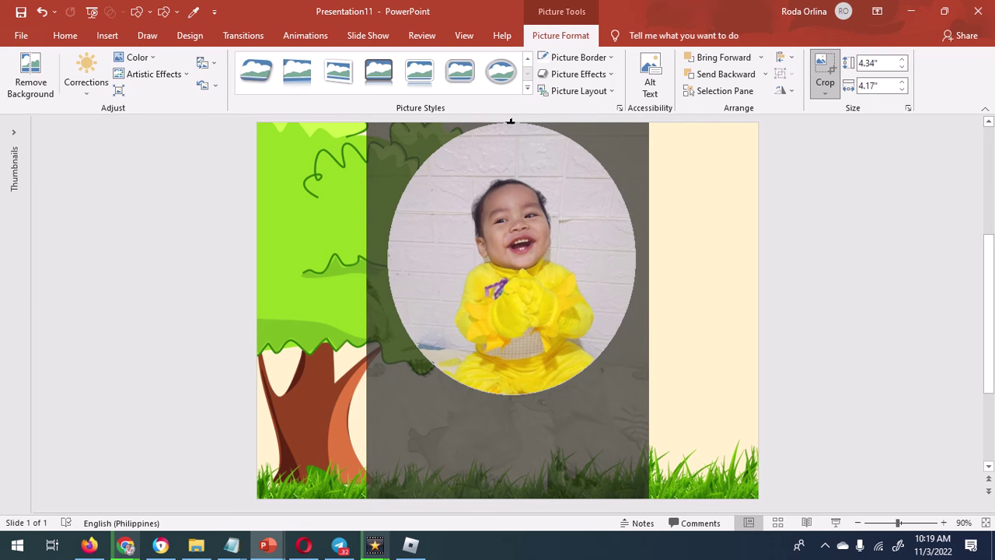
left_click_drag(510, 123, 510, 143)
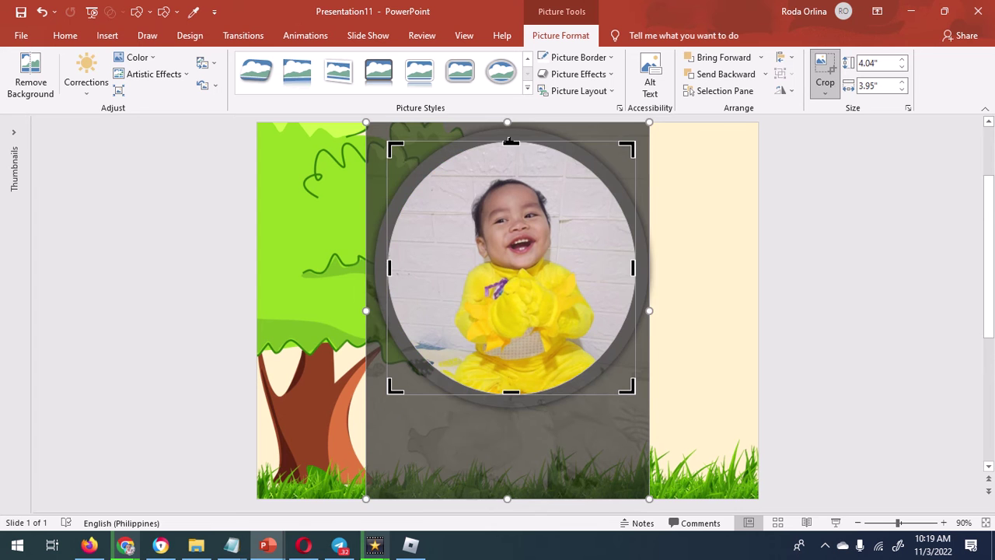
key("Escape")
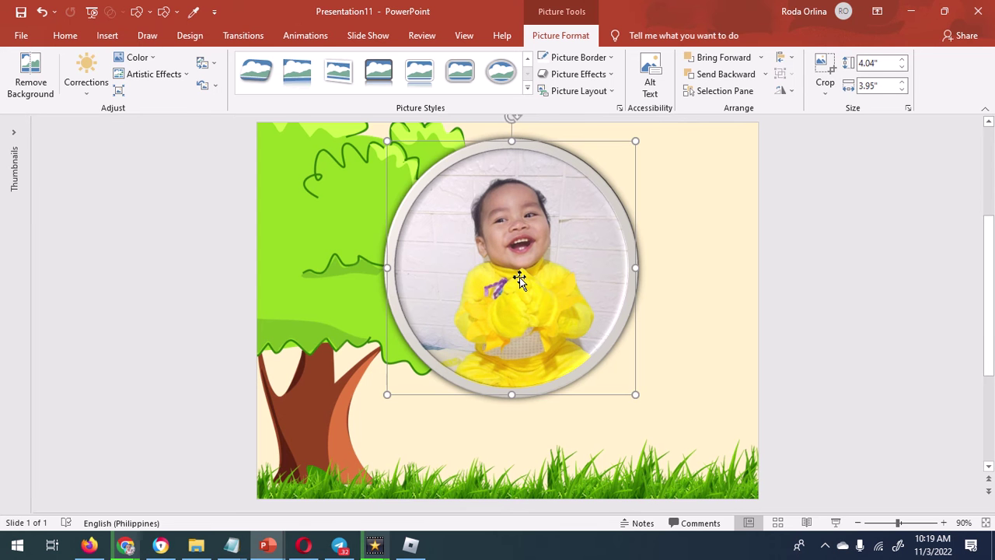
Step: Give the round photo a colour tone, resize it to 3.67 × 3.6 in, and move it left over the tree
left_click(137, 61)
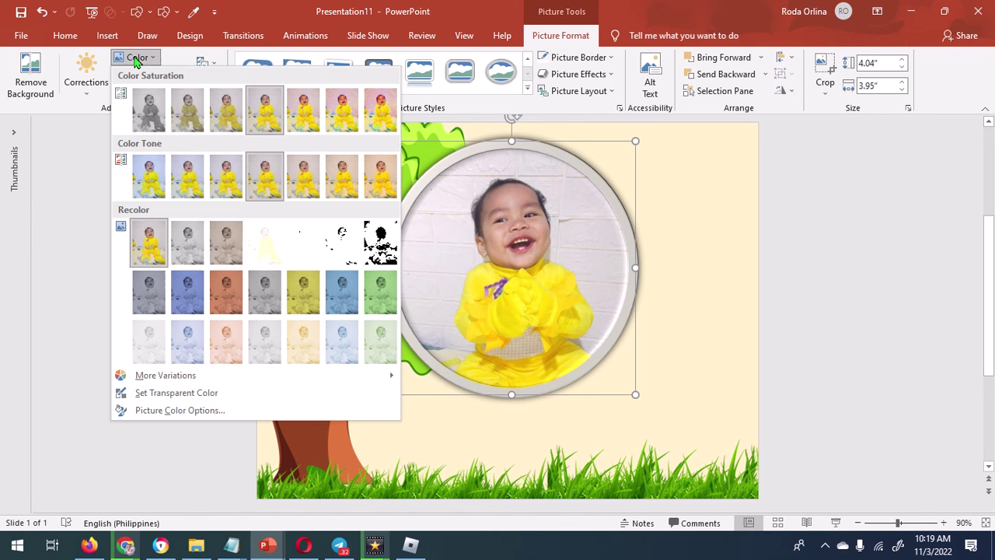
left_click(191, 179)
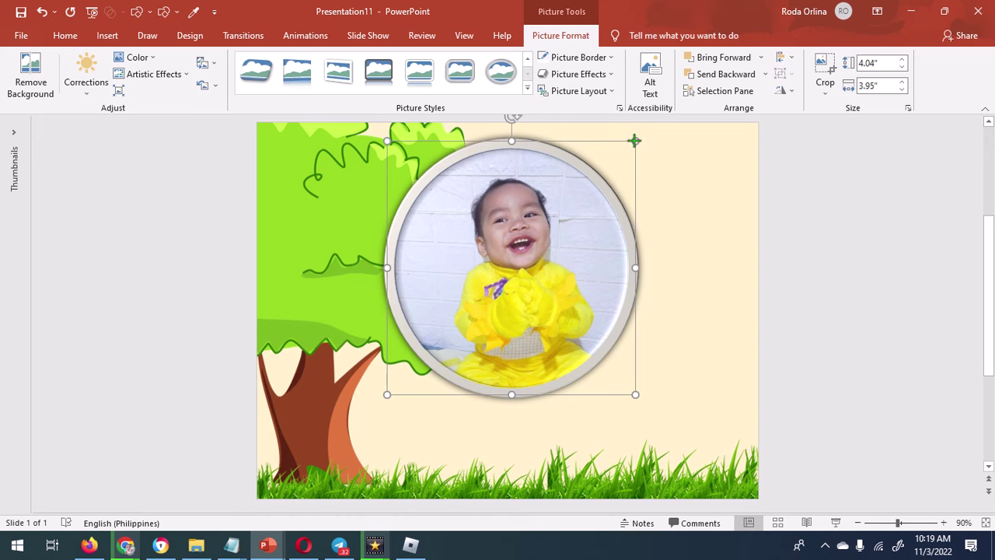
left_click_drag(635, 141, 569, 207)
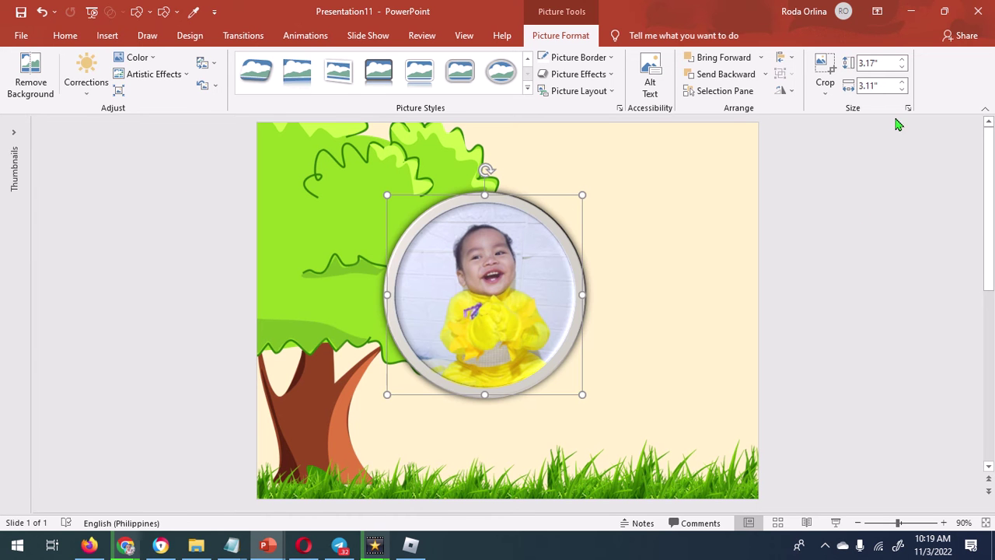
left_click(881, 63)
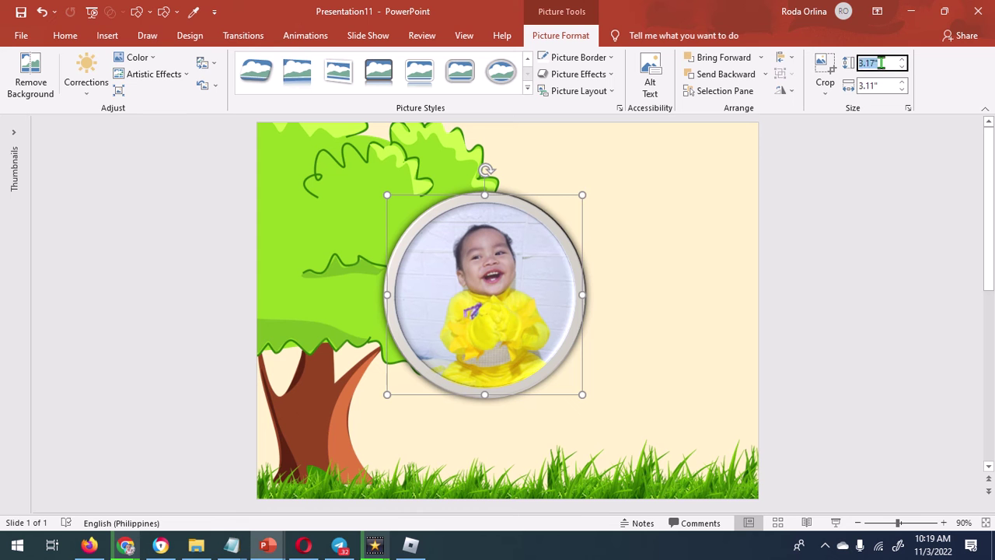
type("3.6")
key("Return")
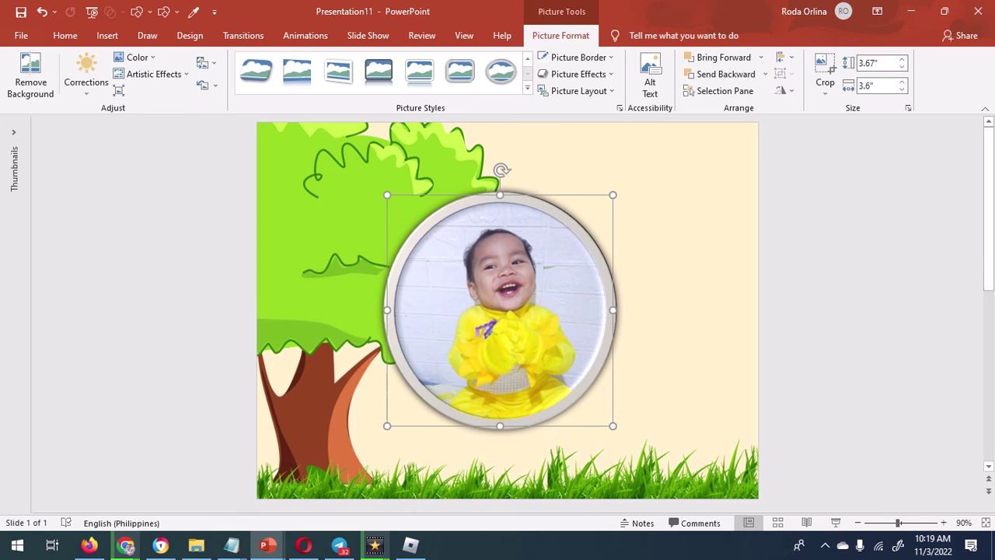
left_click_drag(508, 329, 455, 323)
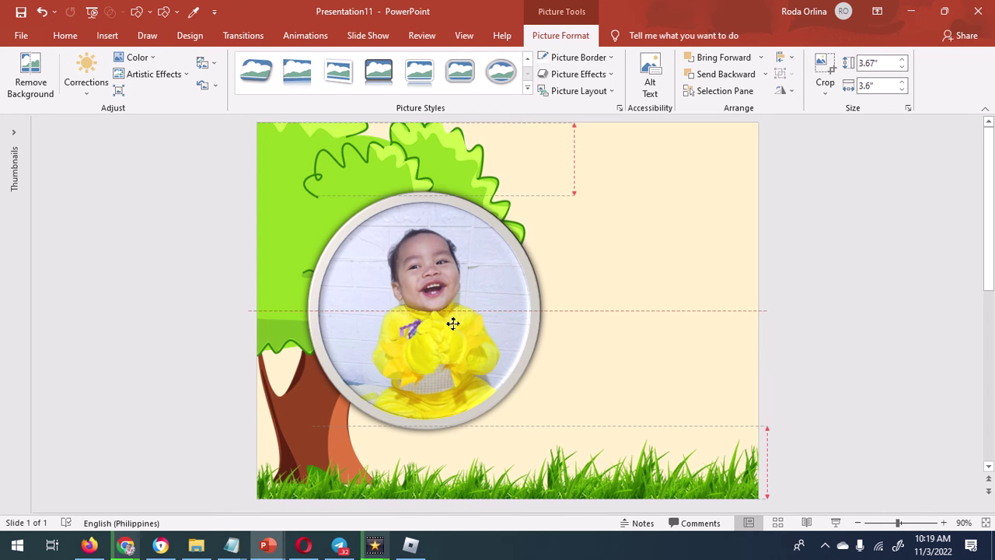
left_click_drag(454, 323, 459, 321)
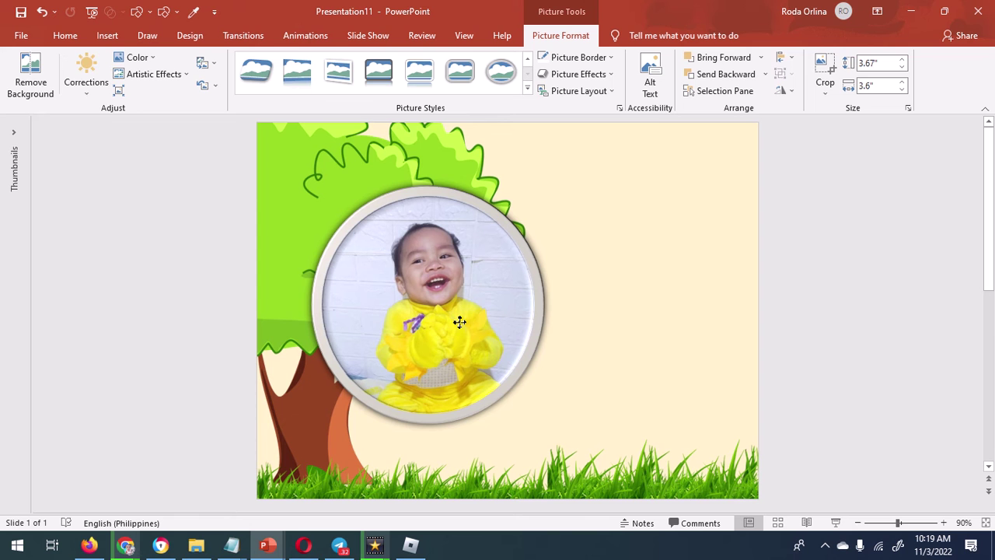
key("Right")
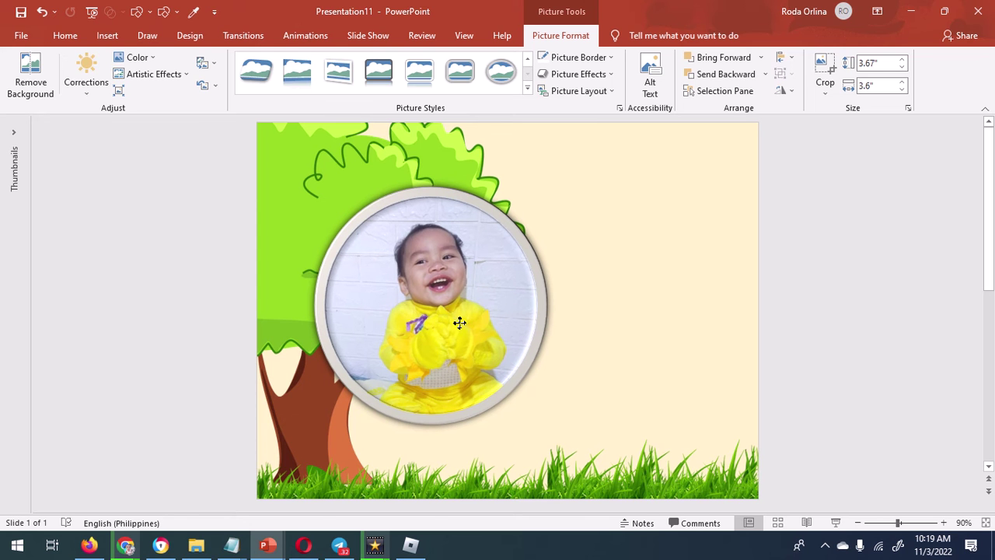
left_click(459, 321)
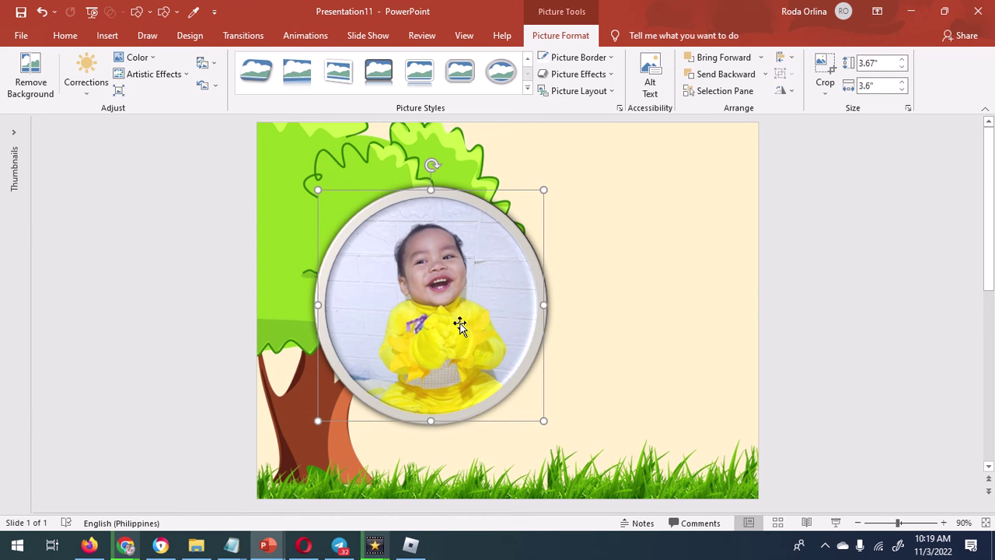
Step: Insert the lion 9.png, tiger 10.png and parrot 5.png pictures together
left_click(106, 36)
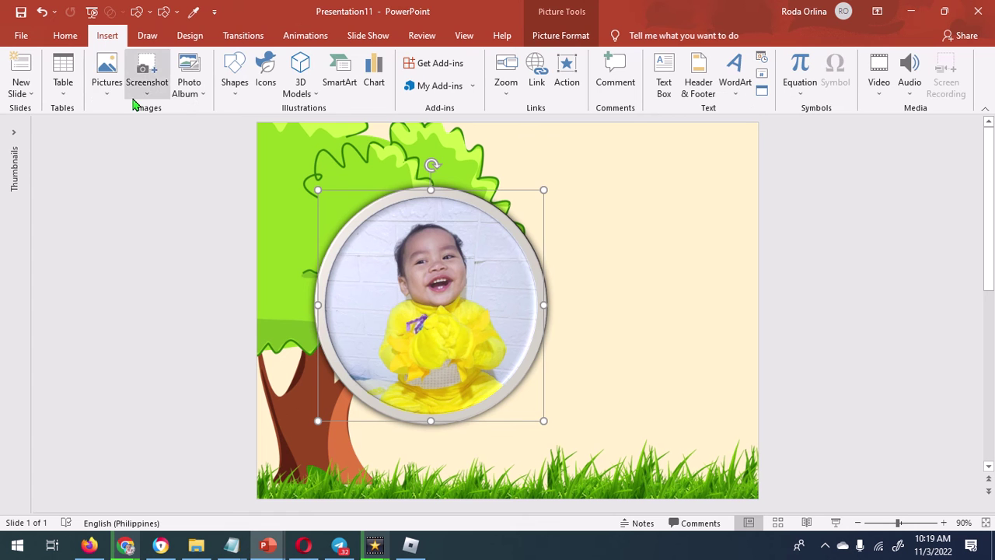
left_click(106, 87)
left_click(124, 126)
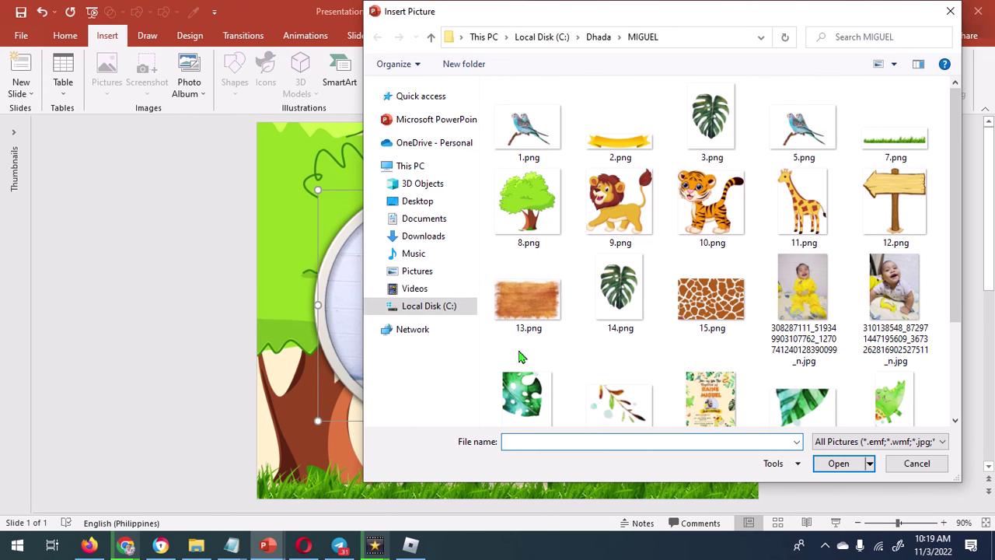
left_click(620, 230)
left_click(708, 215, "ctrl")
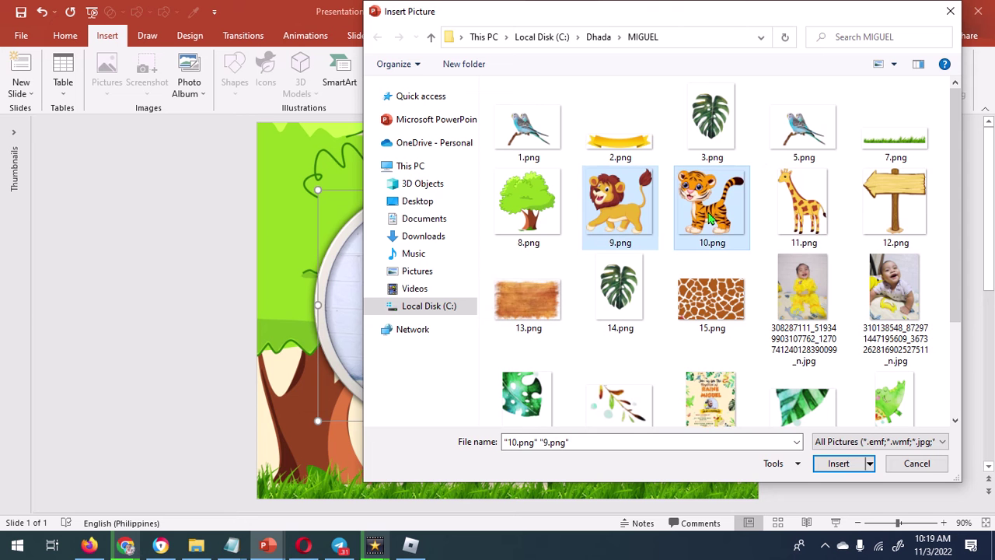
left_click(783, 140, "ctrl")
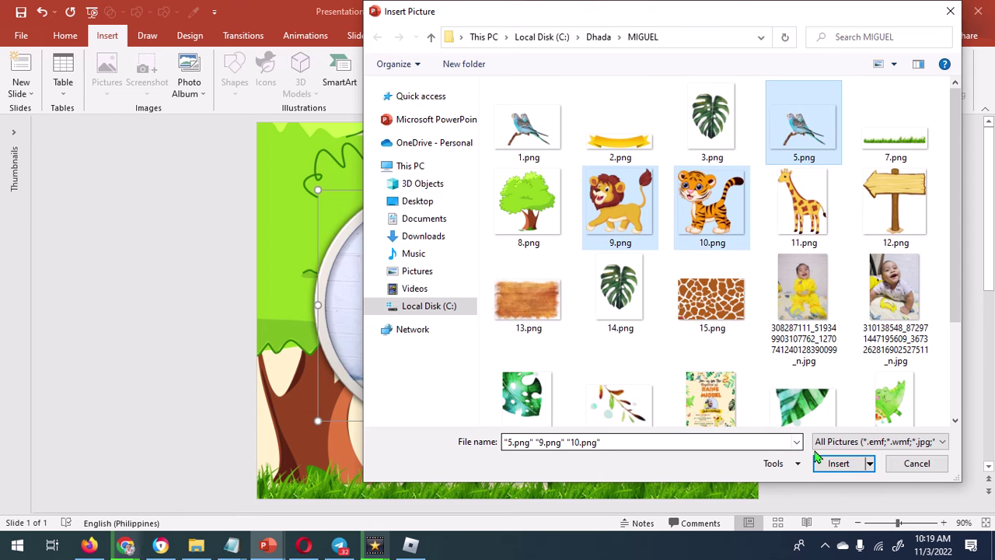
left_click(836, 463)
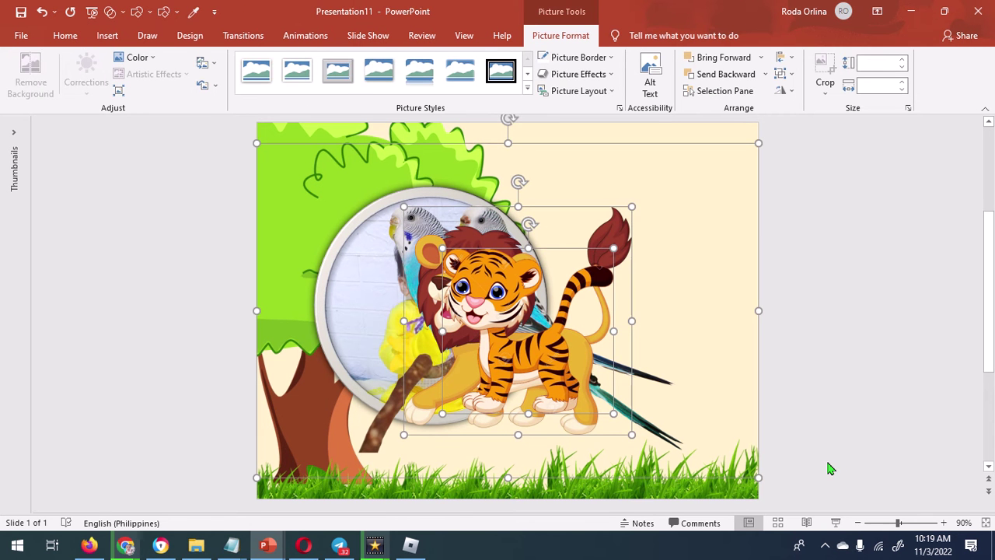
left_click(829, 466)
Step: Flip the tiger to face right, shrink it, and place it on the grass at lower left
left_click(488, 320)
left_click_drag(488, 320, 358, 375)
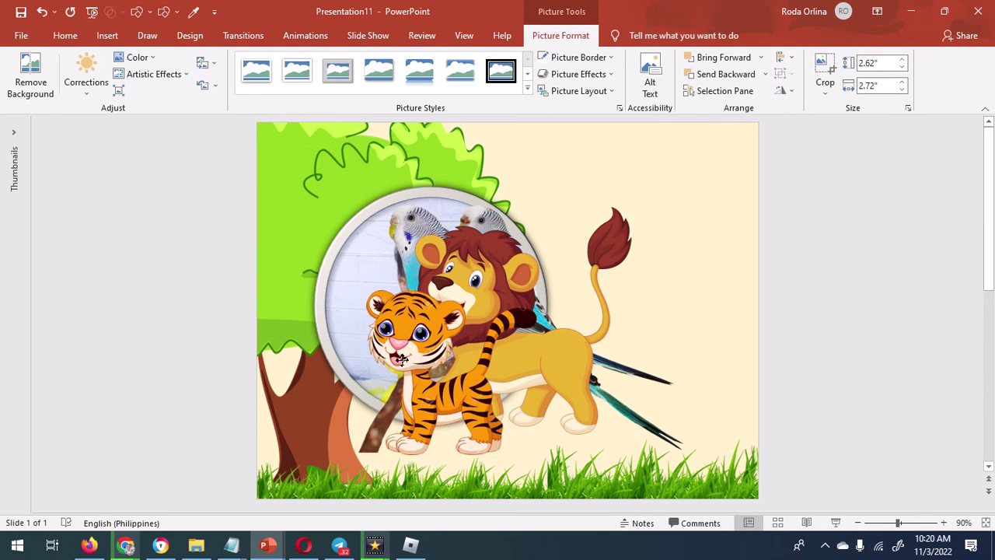
left_click(782, 90)
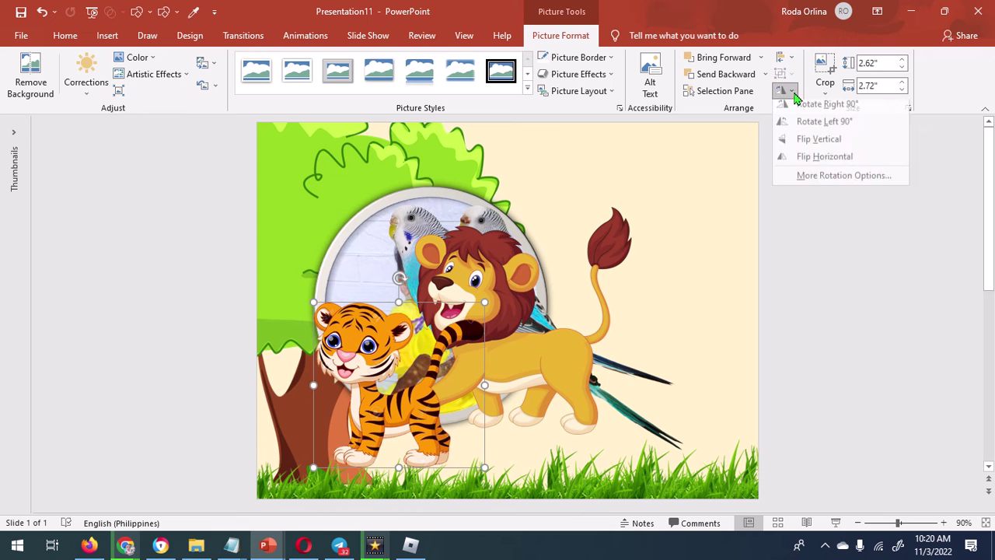
left_click(817, 156)
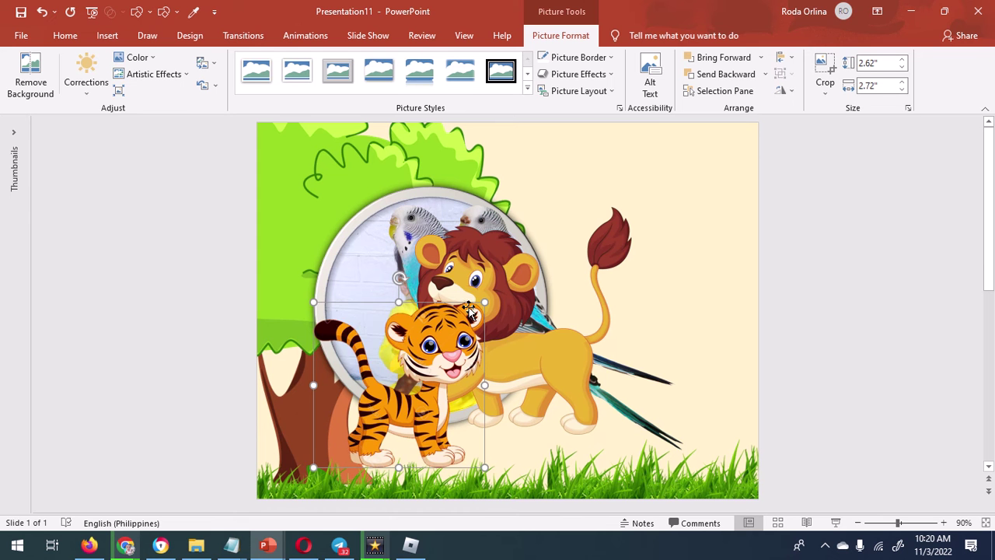
left_click_drag(484, 301, 367, 410)
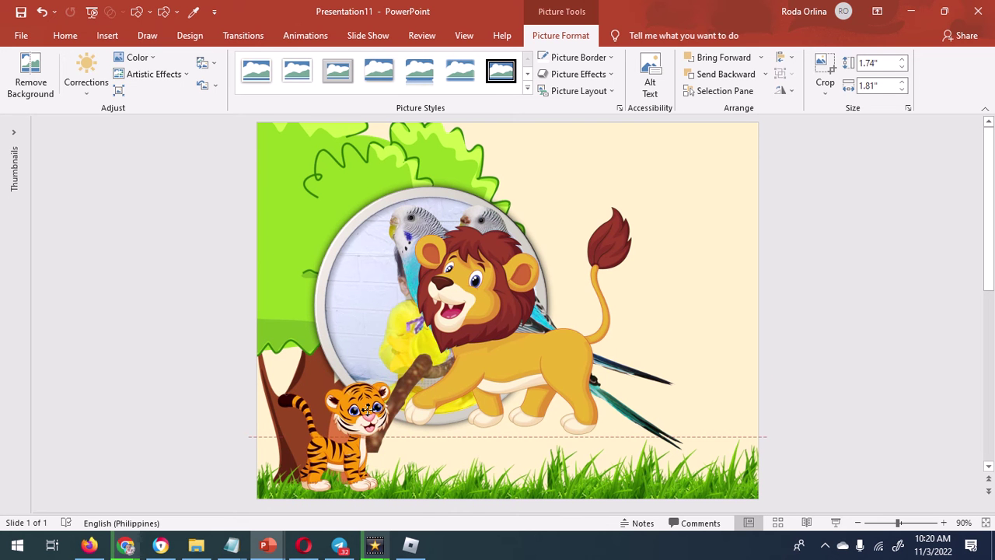
left_click_drag(391, 374, 374, 399)
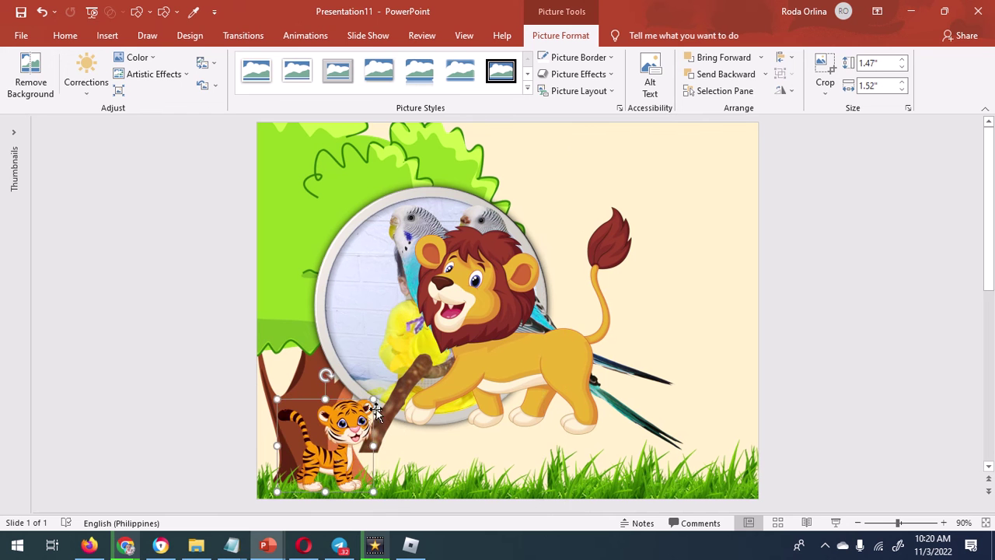
left_click_drag(350, 433, 359, 431)
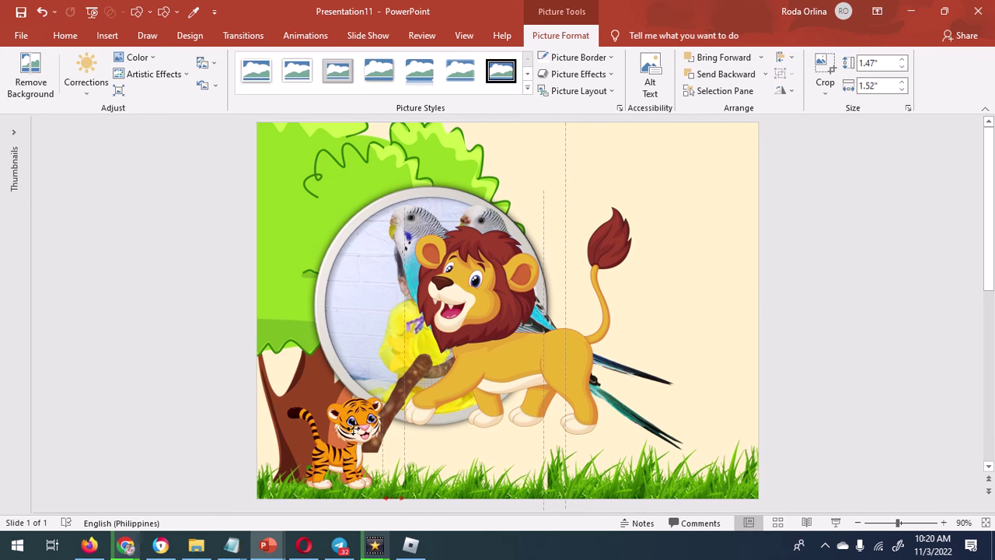
Step: Shrink the lion to about half size and set it on the grass beside the tiger
left_click(485, 365)
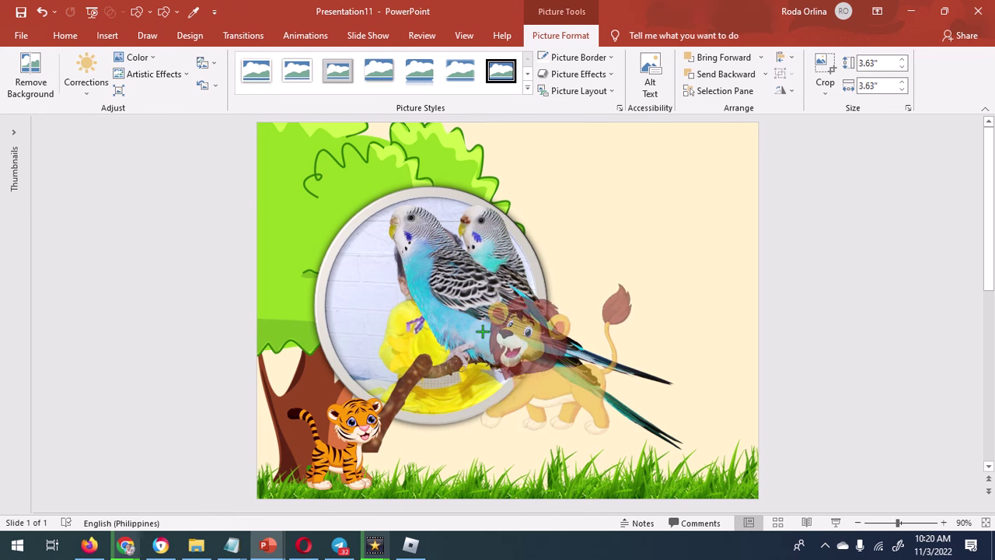
left_click_drag(501, 352, 517, 328)
mouse_move(567, 373)
left_mouse_down()
mouse_move(456, 439)
mouse_move(458, 428)
left_mouse_up()
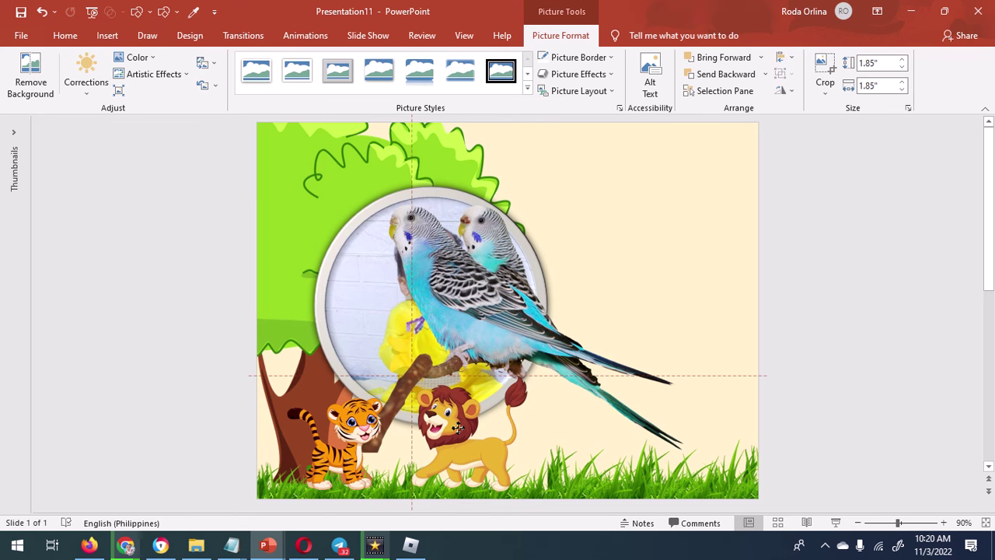
left_click_drag(458, 428, 457, 427)
left_click(497, 289)
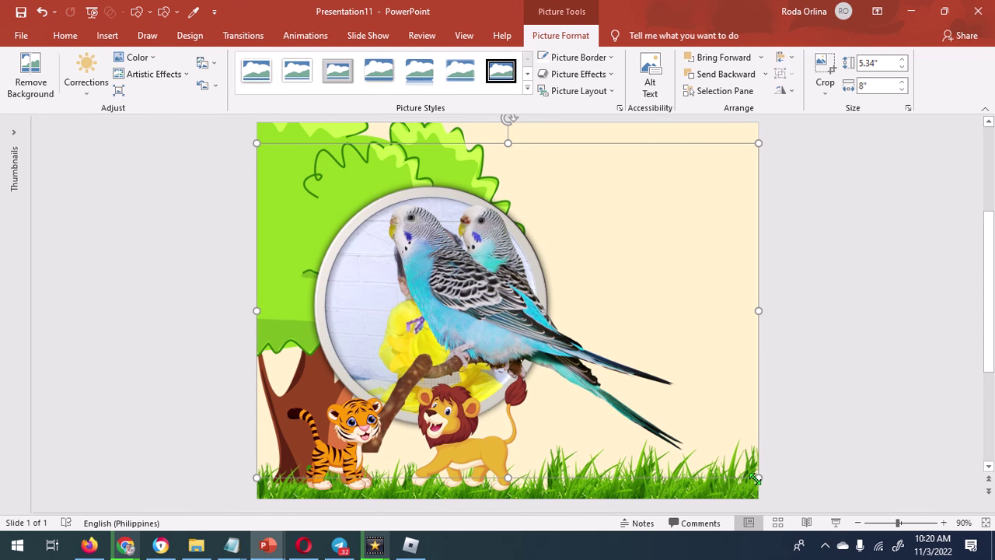
Step: Draw a freeform polygon over the parrot's lower branch near the tiger and color its outline
left_click(831, 391)
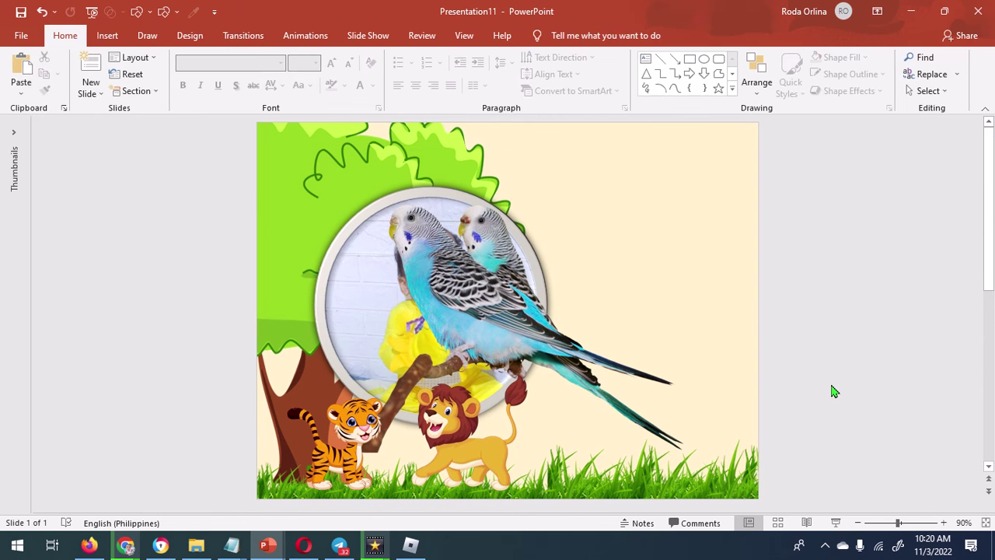
left_click(455, 290)
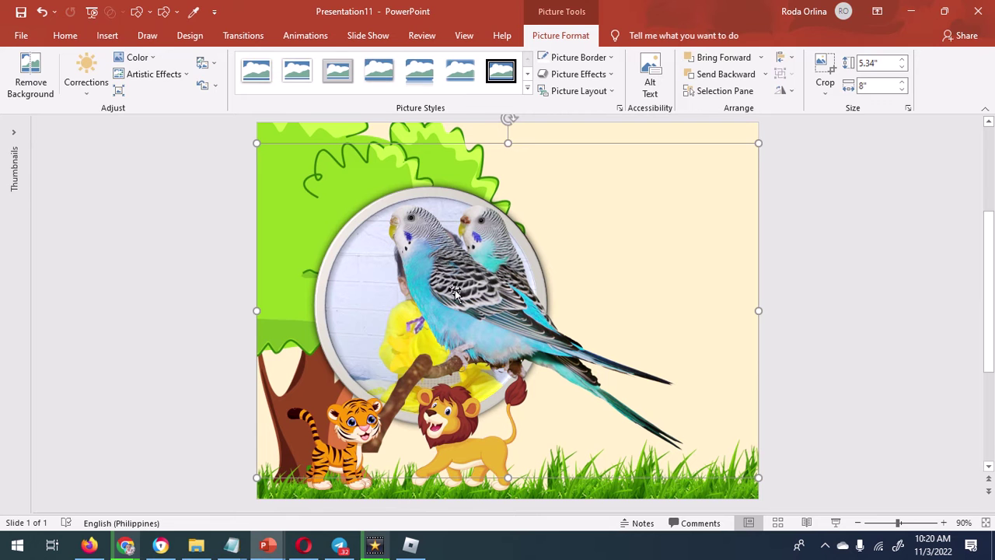
key("Escape")
left_click(107, 35)
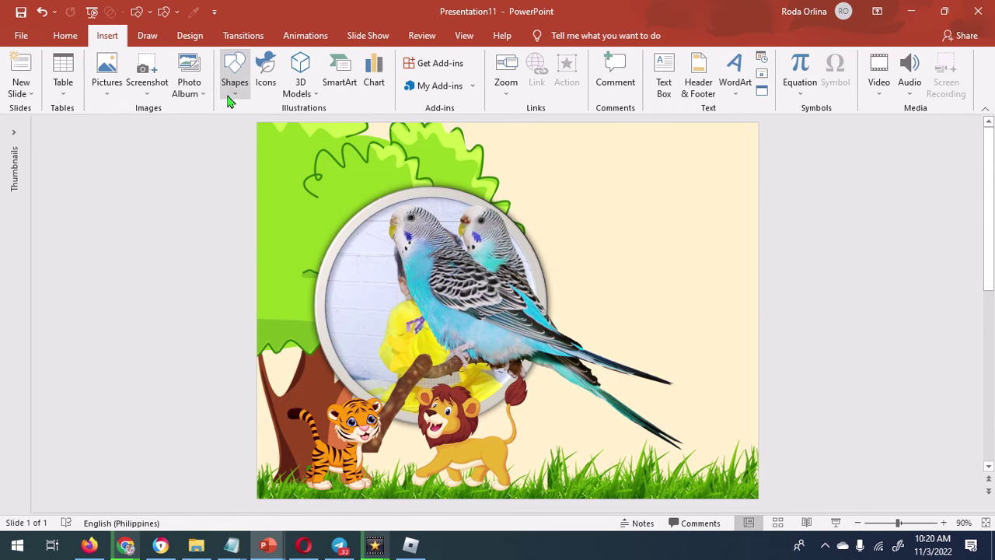
left_click(233, 93)
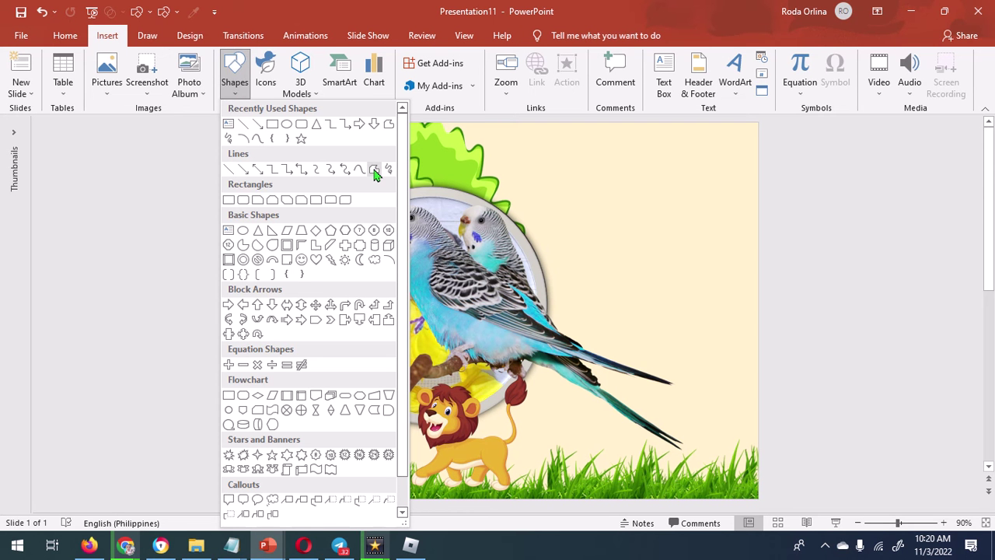
left_click(374, 171)
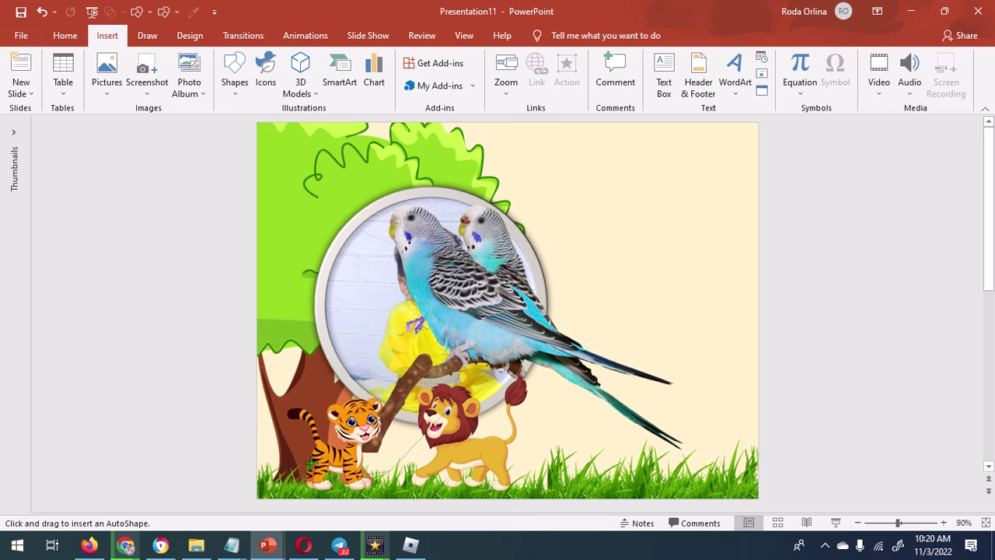
mouse_move(339, 346)
left_mouse_down()
mouse_move(447, 359)
mouse_move(304, 471)
left_mouse_up()
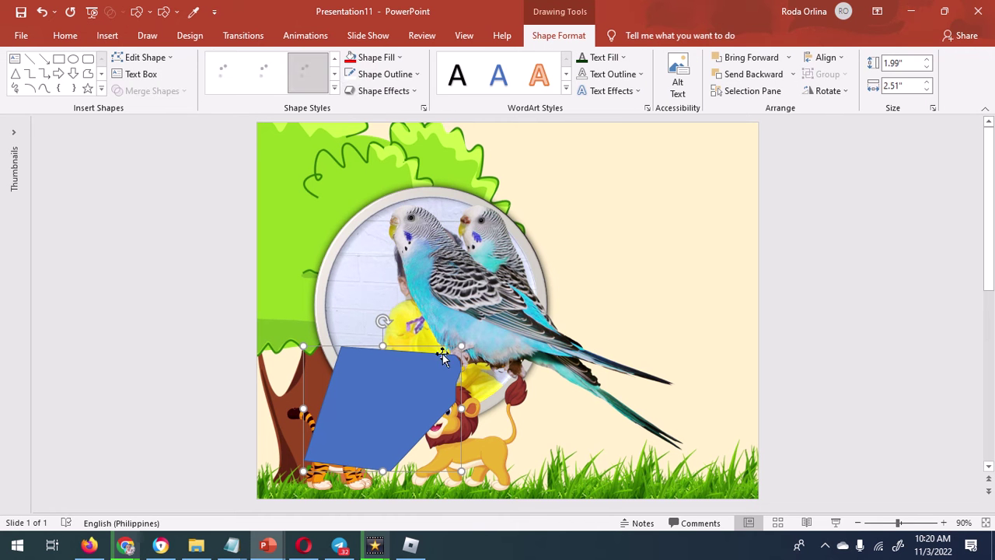
left_click(407, 74)
left_click(401, 138)
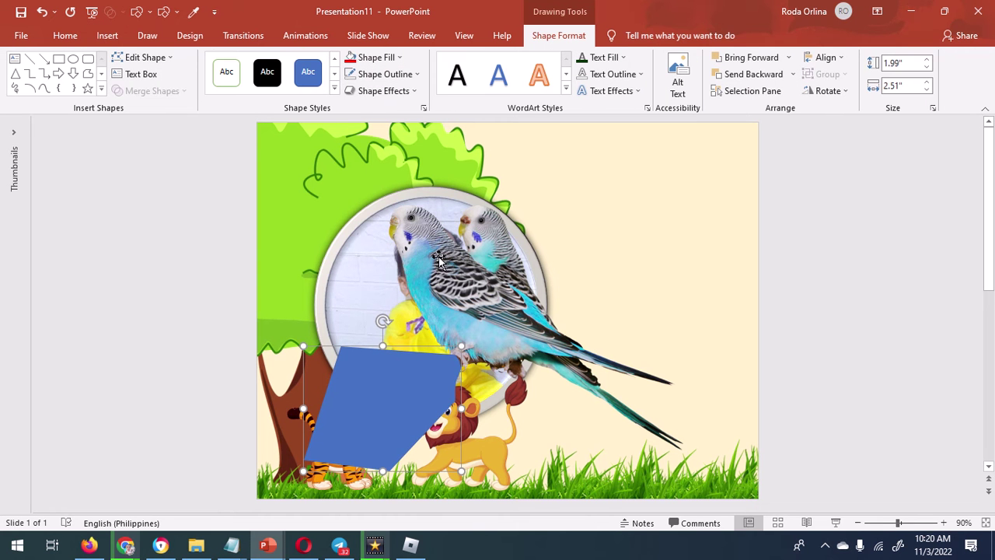
Step: Subtract the freeform shape from the parrot picture to cut the branch away
left_click(478, 303)
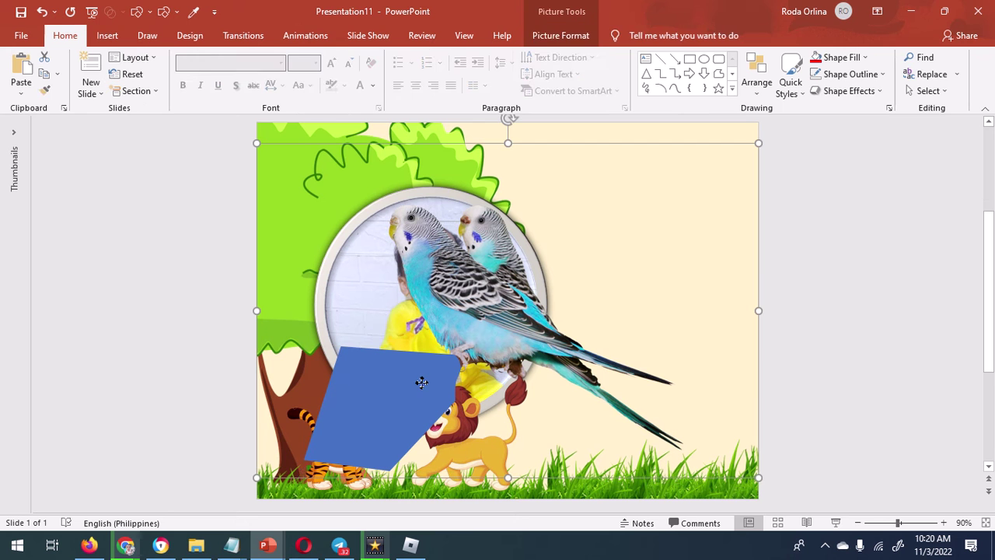
left_click(421, 382)
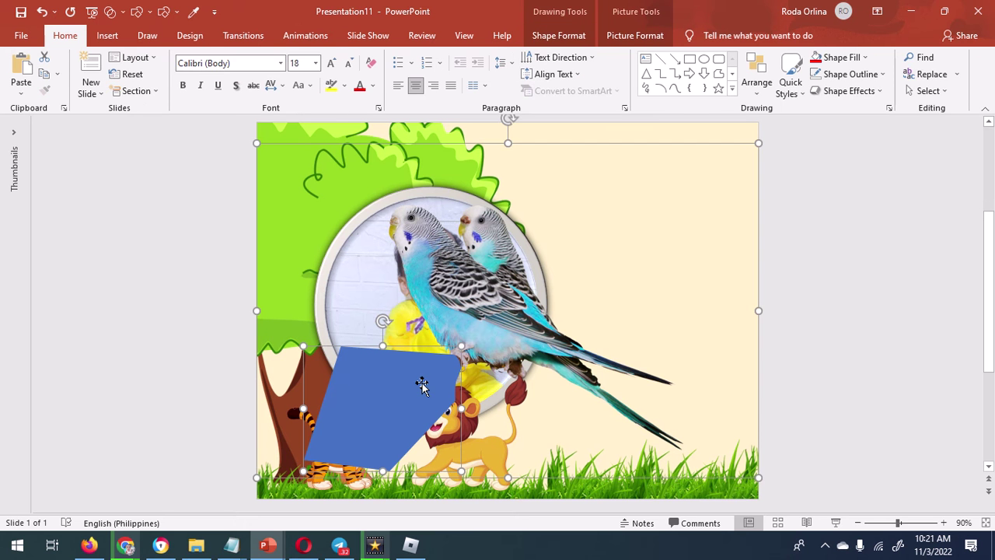
left_click(576, 37)
left_click(183, 91)
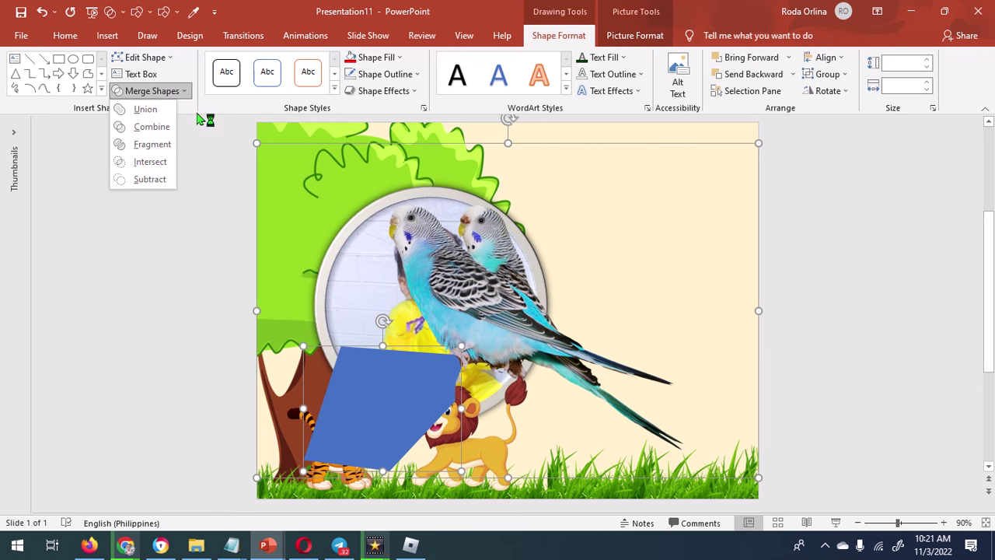
left_click(151, 180)
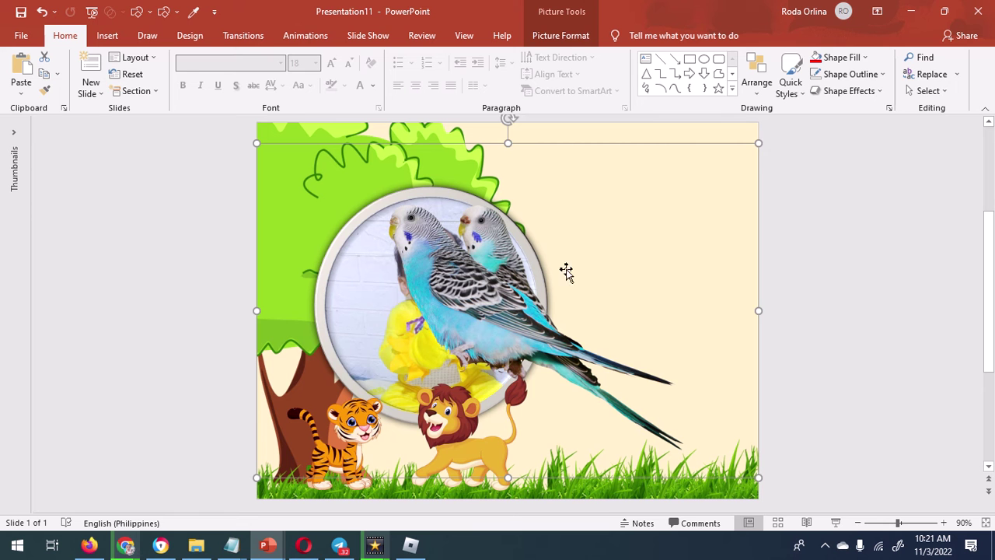
Step: Flip the parrots horizontally, shrink them, and apply a color saturation preset
left_click(572, 36)
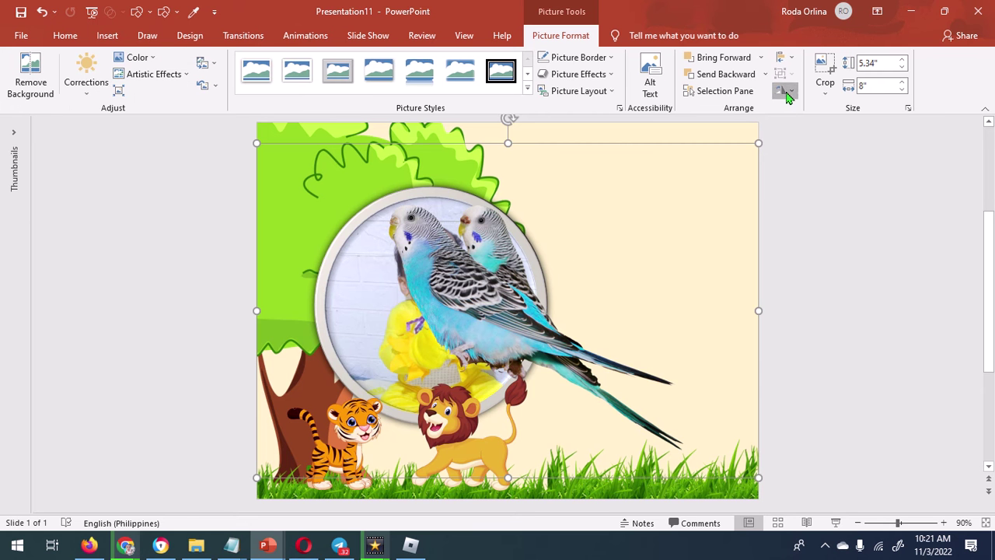
left_click(782, 91)
left_click(804, 164)
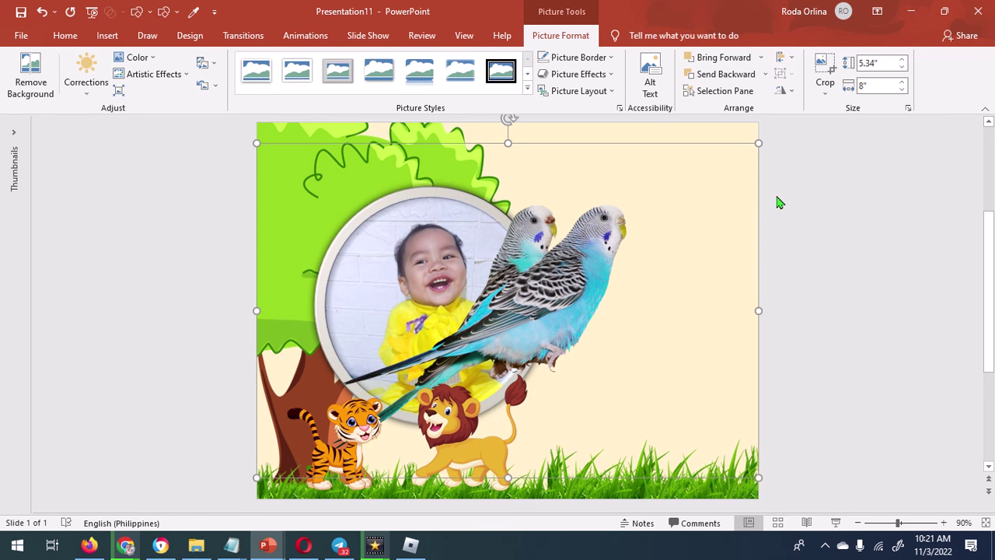
mouse_move(746, 464)
left_mouse_down()
mouse_move(485, 314)
mouse_move(459, 279)
left_mouse_up()
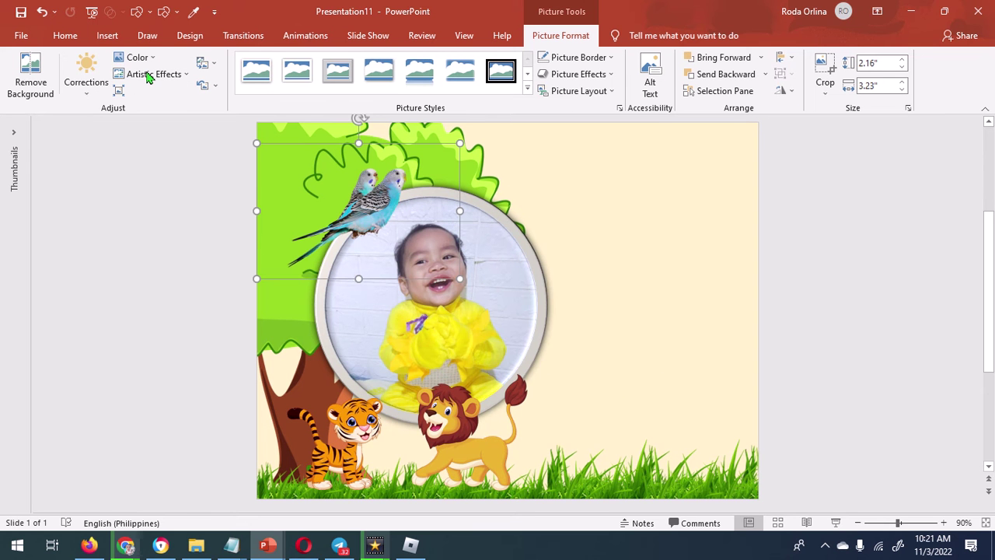
left_click(135, 59)
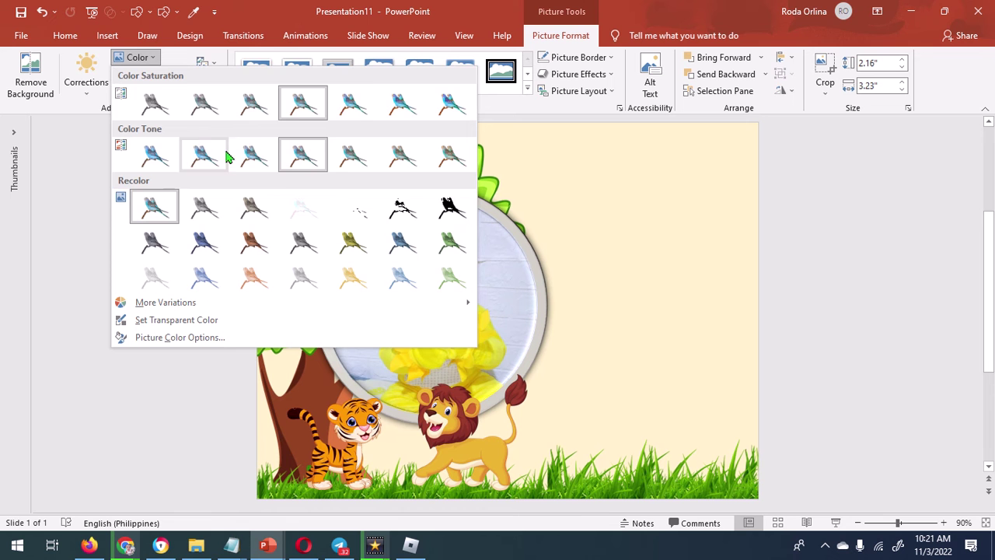
left_click(355, 111)
Step: Perch the parrots on the upper-left tree, then widen the tiger slightly to 1.47 × 1.59 in
mouse_move(449, 281)
left_mouse_down()
mouse_move(381, 230)
mouse_move(321, 210)
mouse_move(317, 243)
left_mouse_up()
key("Down")
key("Down")
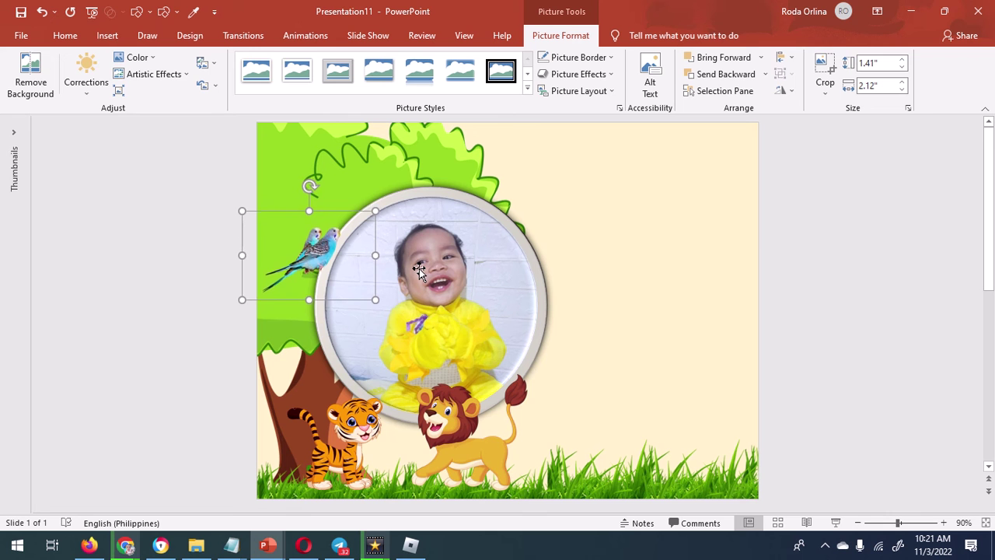
key("Down")
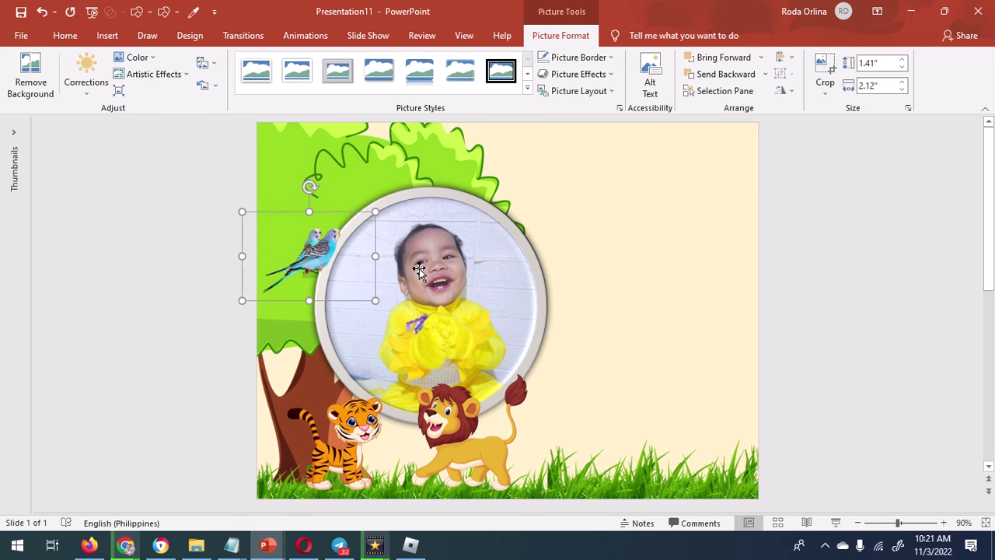
key("Up")
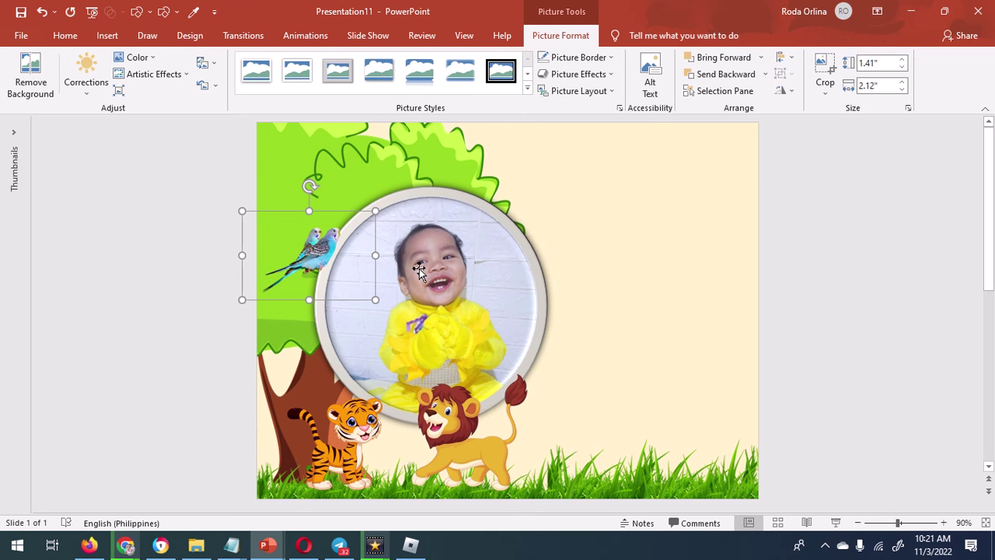
key("Left")
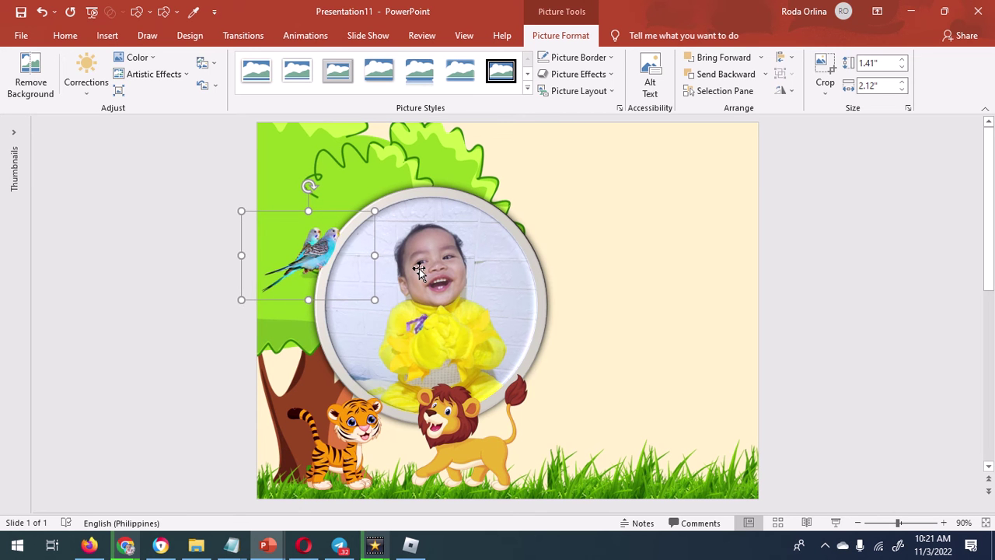
key("Up")
key("Up")
key("Up")
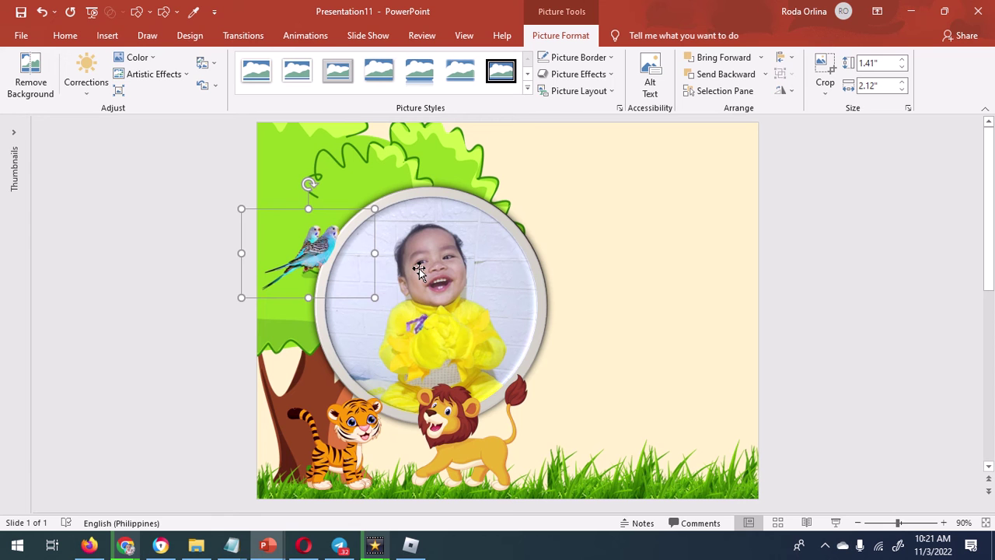
key("Right")
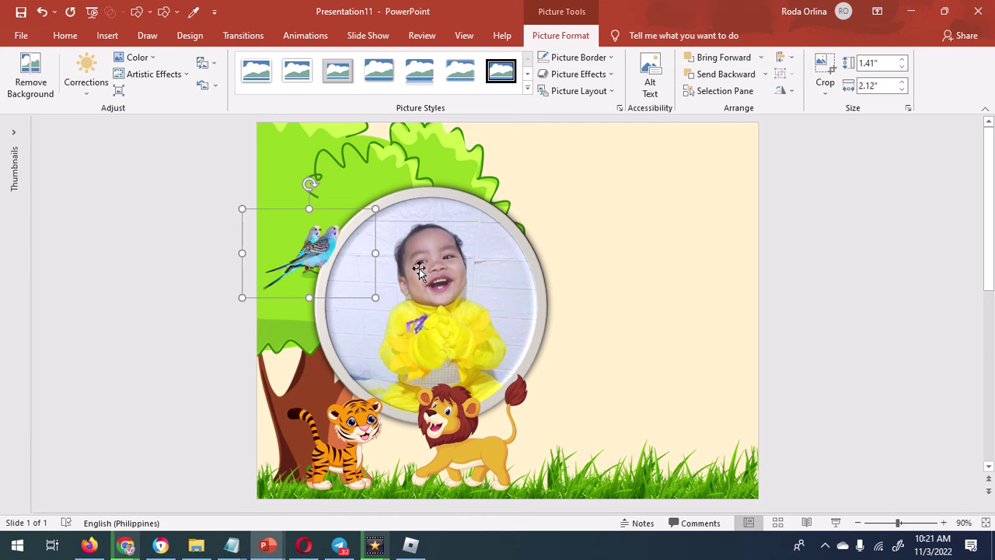
left_click(353, 437)
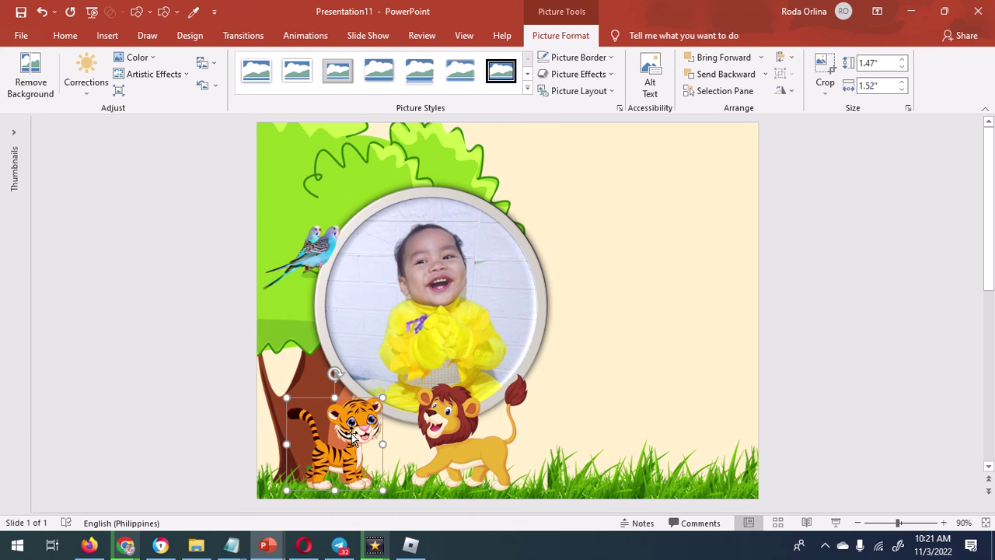
left_click_drag(286, 445, 281, 444)
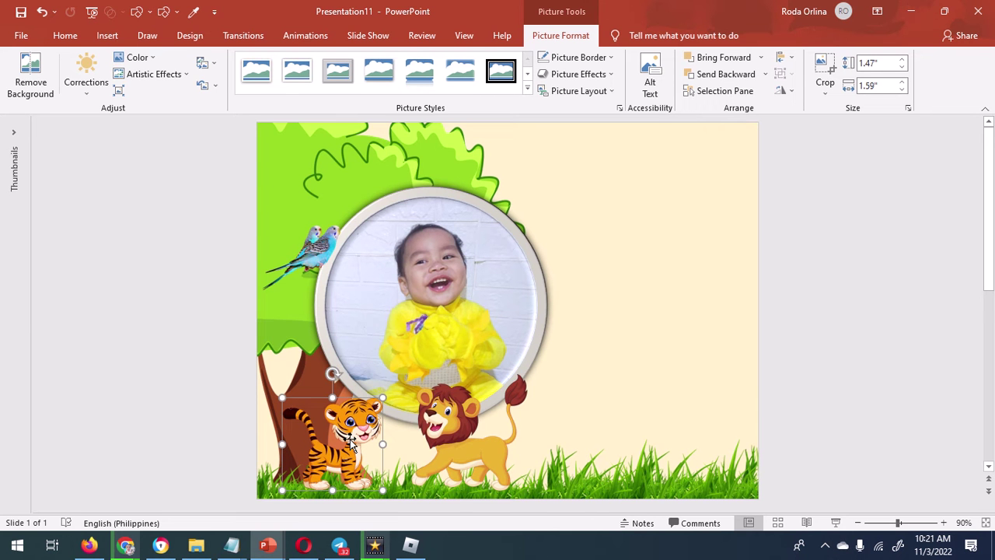
Step: Give the tiger a new color tone and a brightness/contrast correction preset
left_click(135, 63)
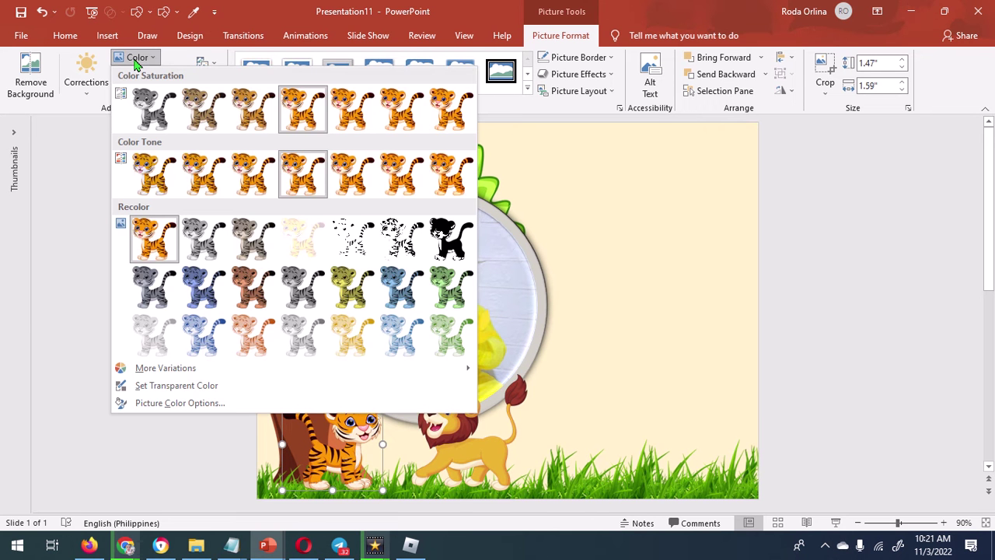
left_click(251, 185)
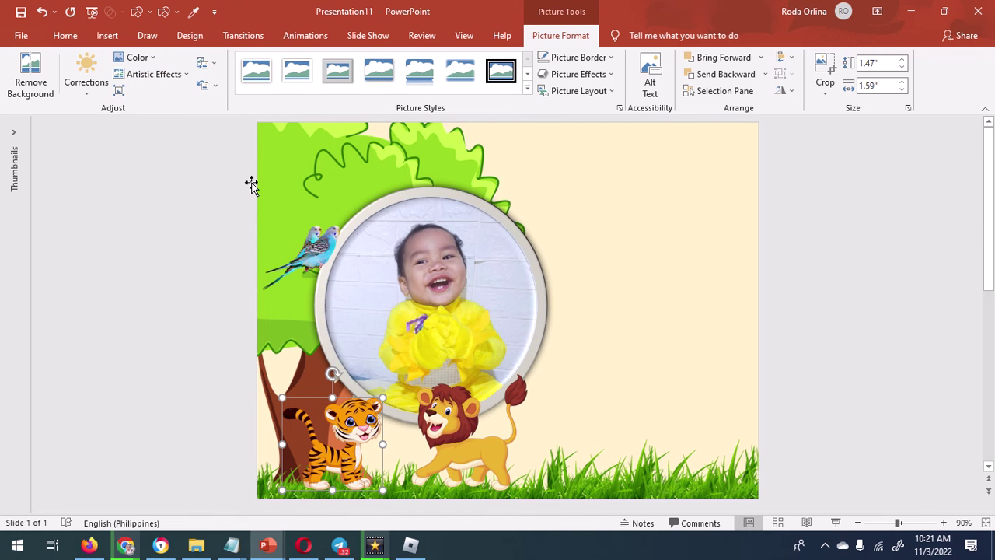
left_click(143, 61)
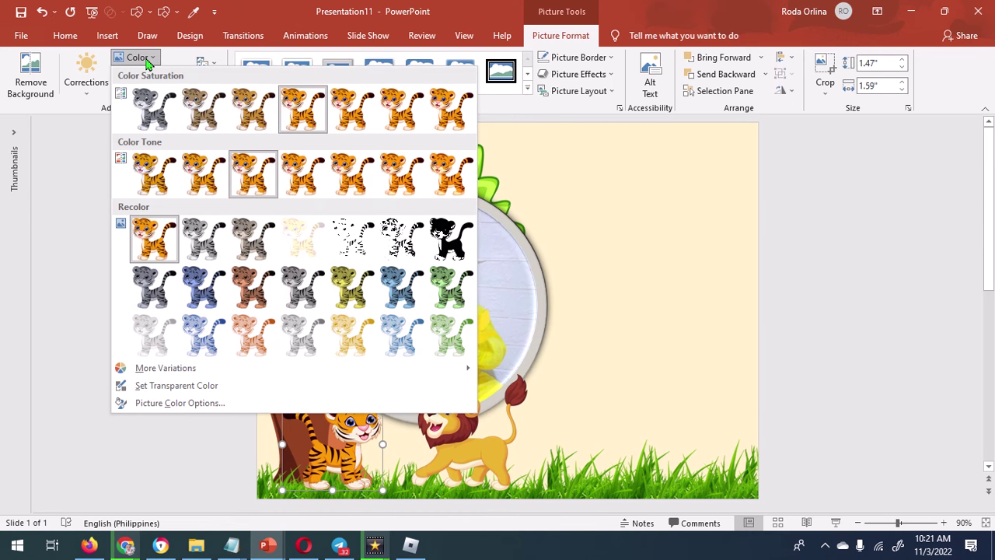
left_click(437, 176)
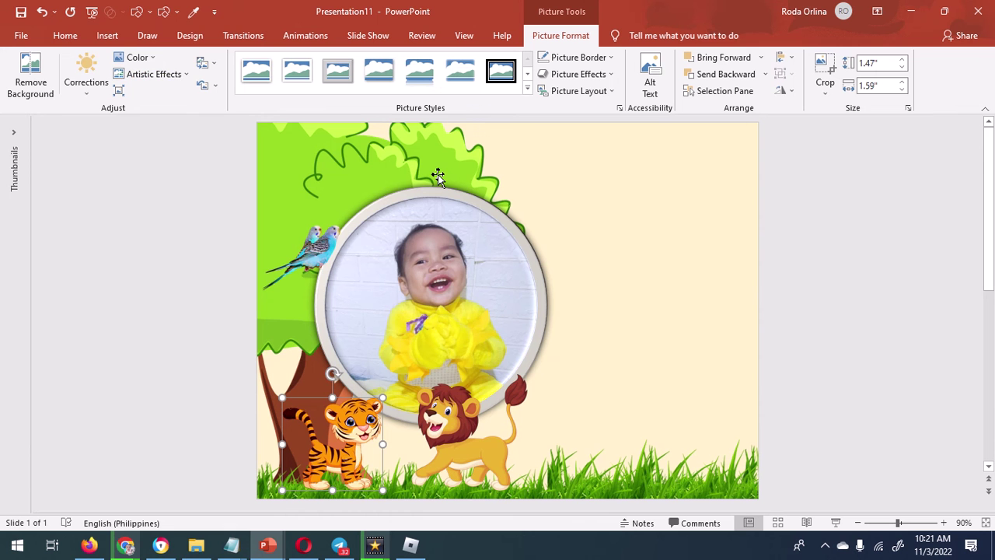
left_click(84, 91)
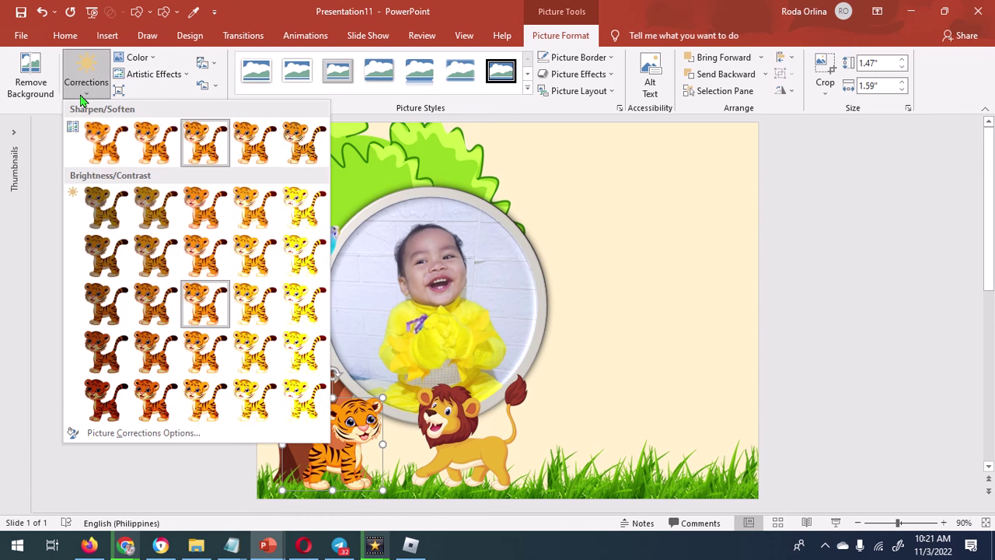
left_click(156, 401)
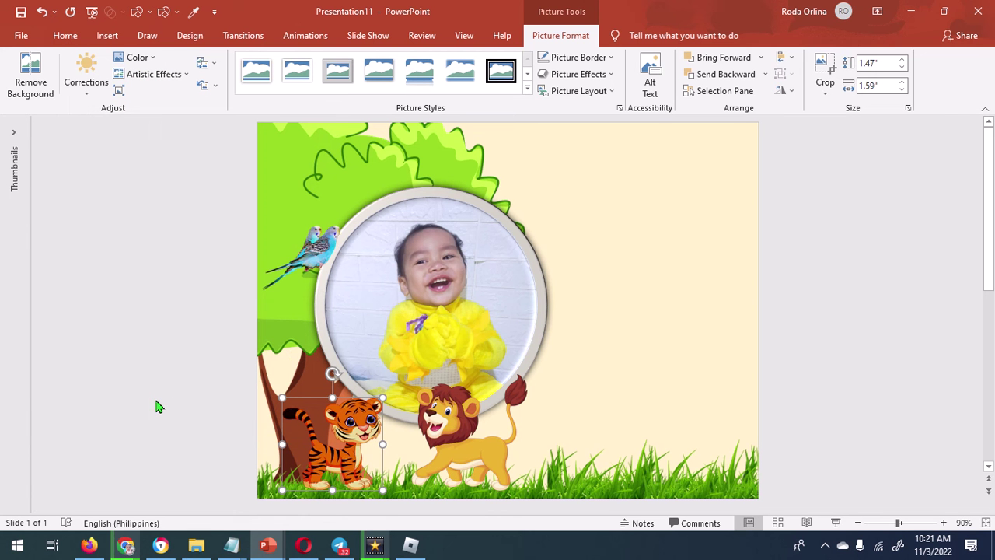
Step: Apply a brightness/contrast correction preset to the lion picture
left_click(472, 452)
left_click(87, 91)
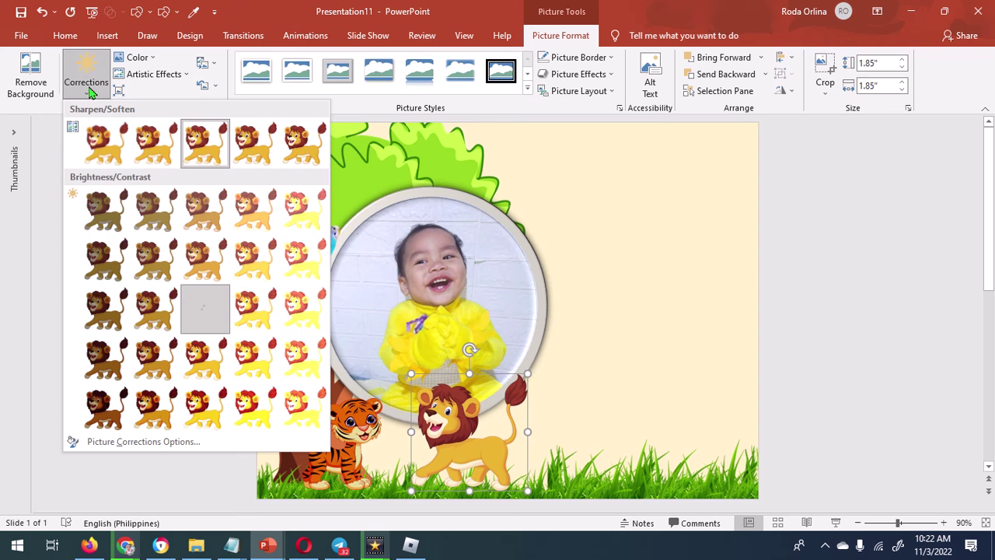
left_click(154, 418)
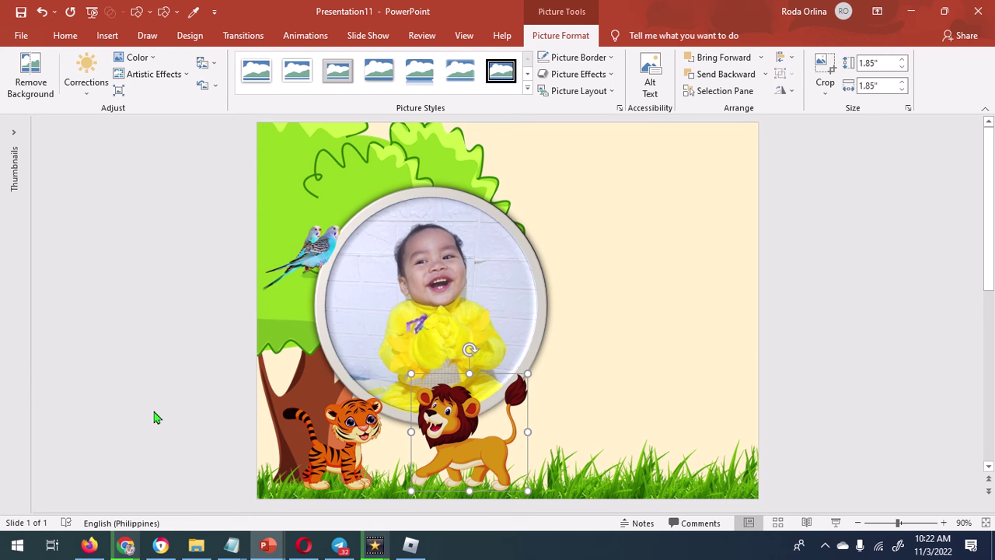
Step: Insert WordArt reading LET'S GET WILD
left_click(107, 35)
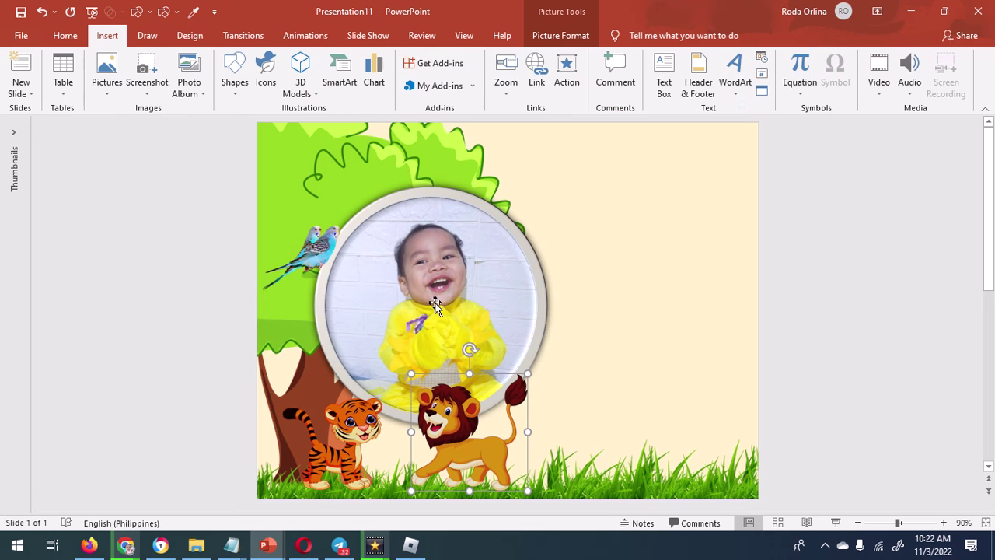
left_click(739, 97)
left_click(740, 124)
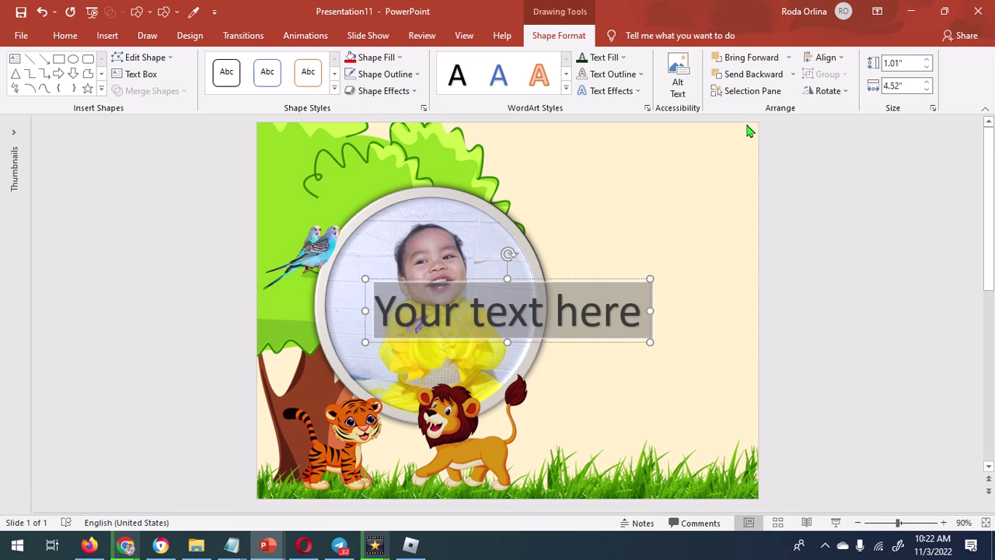
type("LET")
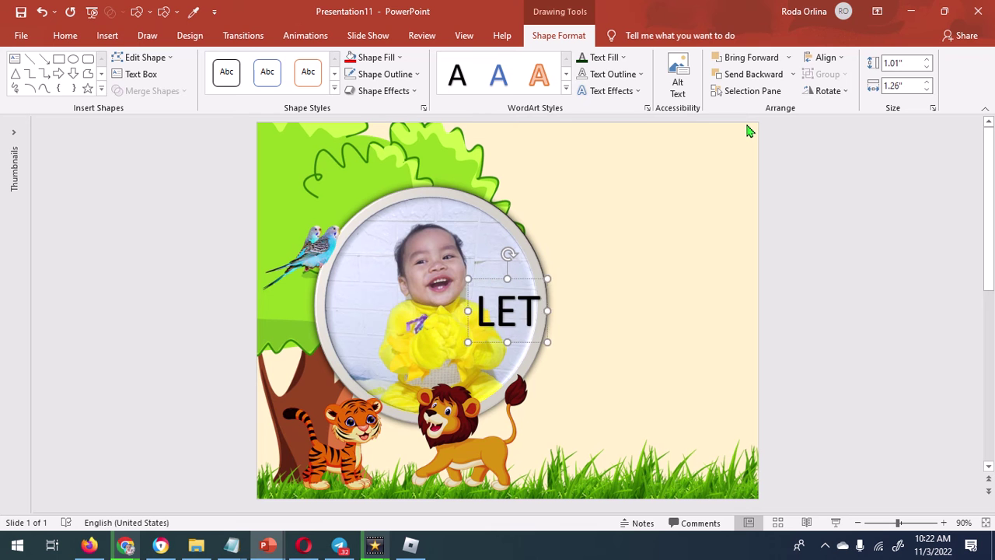
type("'S GET ")
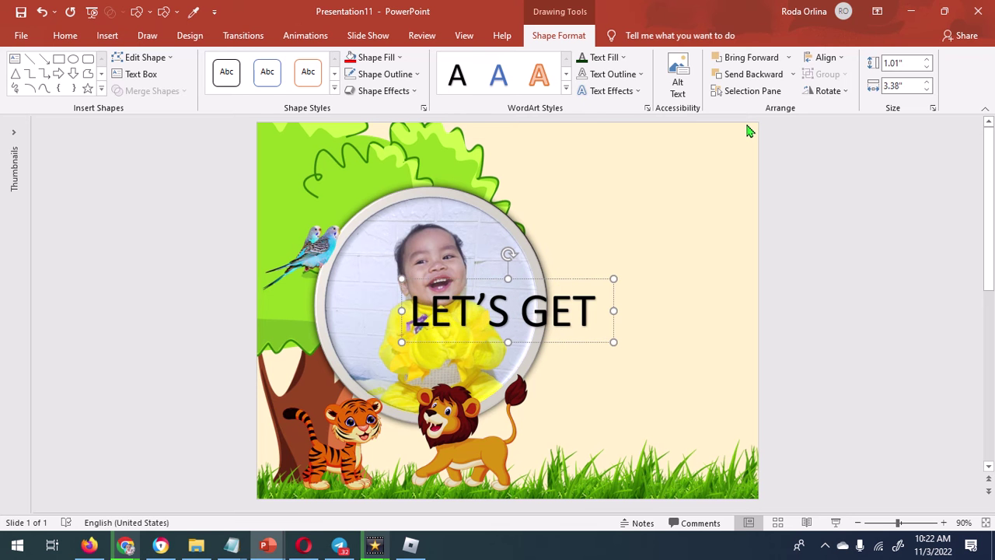
type("WILD")
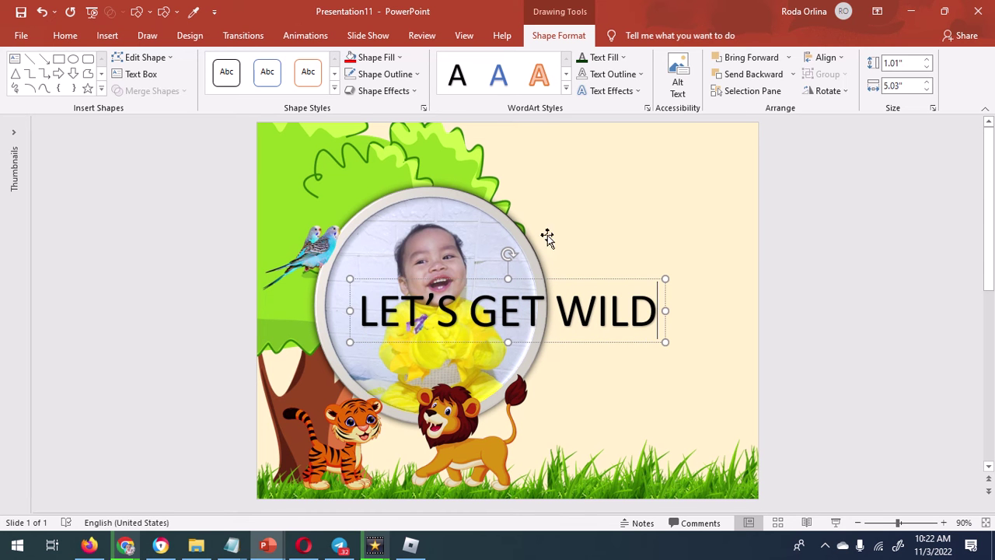
Step: Set the LET'S GET WILD title's font to Cublox
left_click(506, 277)
left_click(65, 35)
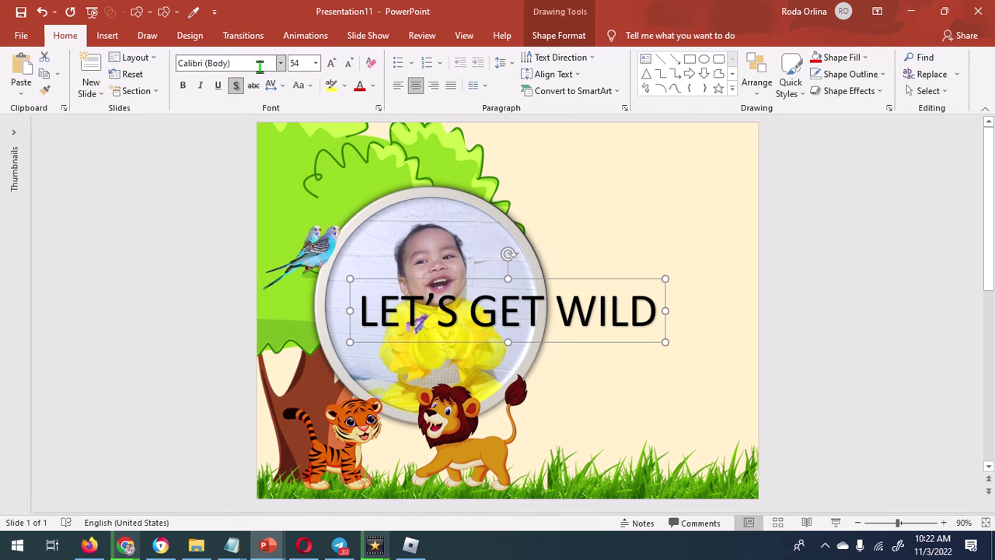
left_click(279, 63)
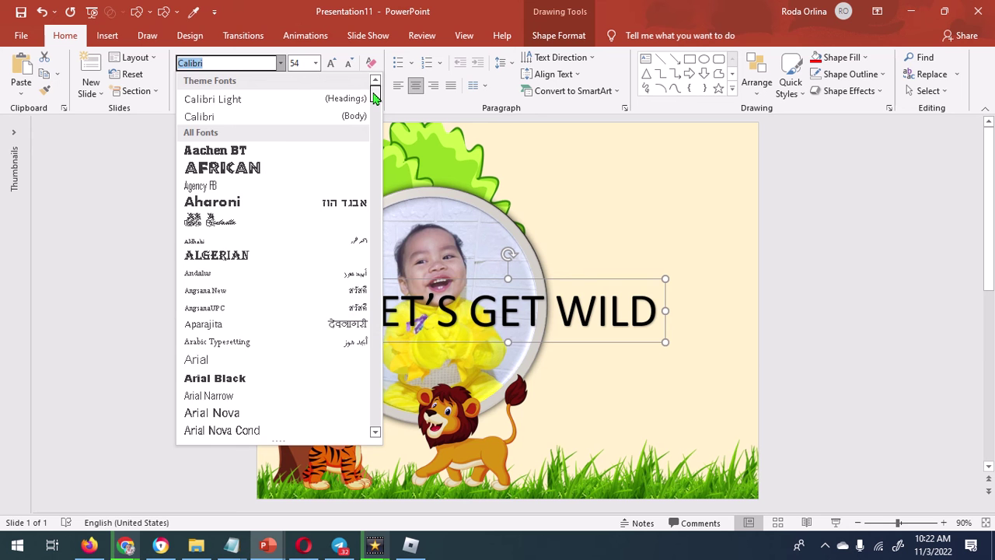
scroll(373, 93, "down", 3)
scroll(375, 144, "down", 8)
scroll(375, 143, "down", 4)
scroll(376, 136, "down", 6)
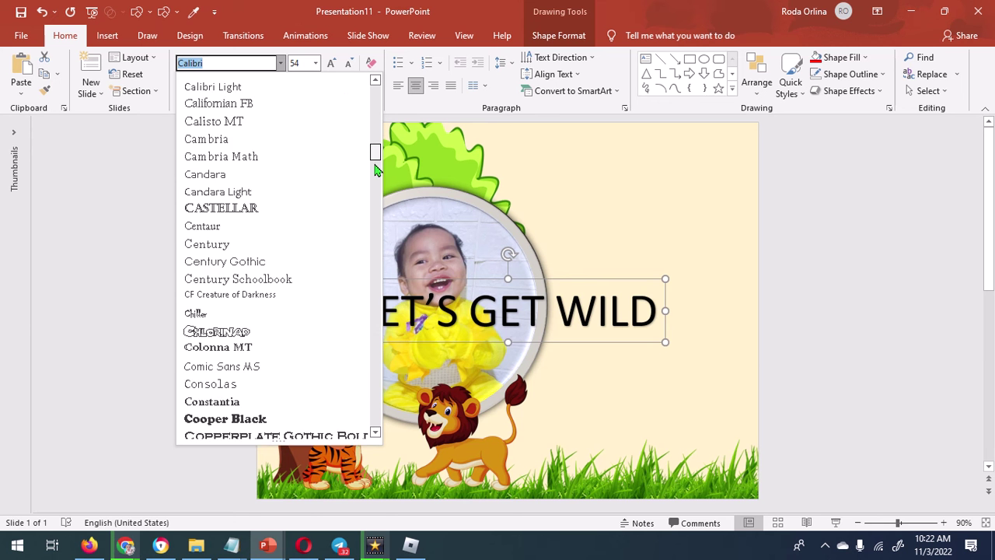
scroll(377, 155, "down", 6)
scroll(375, 170, "up", 4)
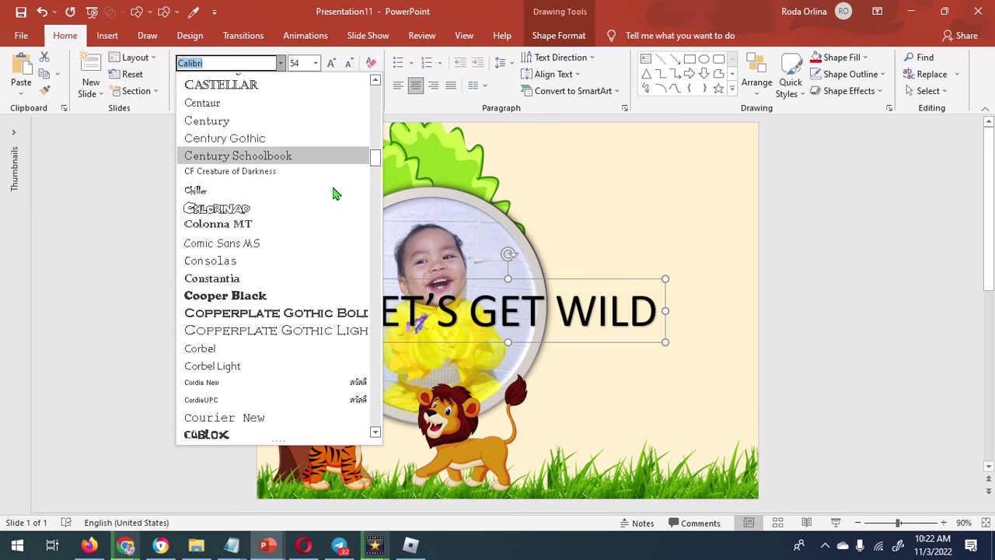
left_click(222, 434)
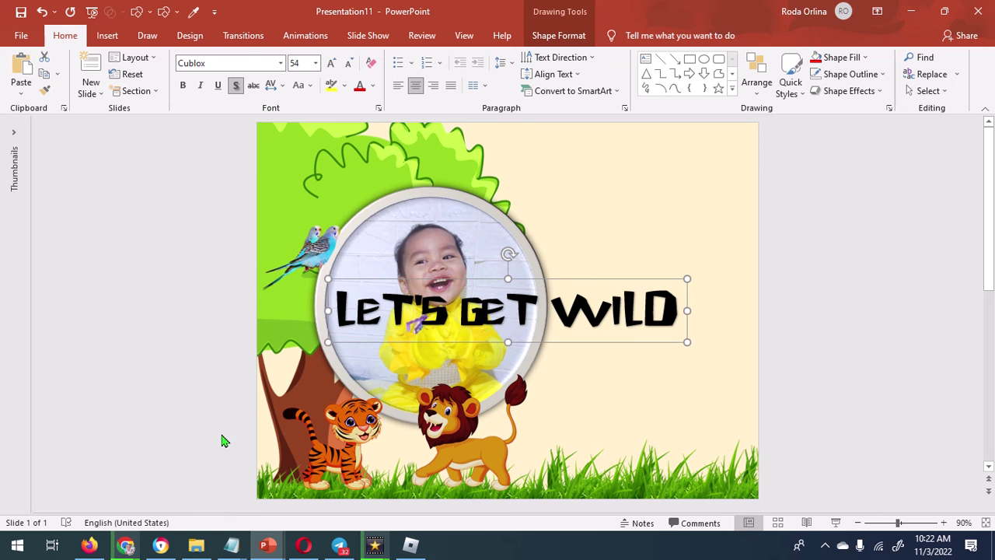
Step: Move the title to the slide's top right and size it at 36 pt
left_click(348, 66)
left_click(348, 66)
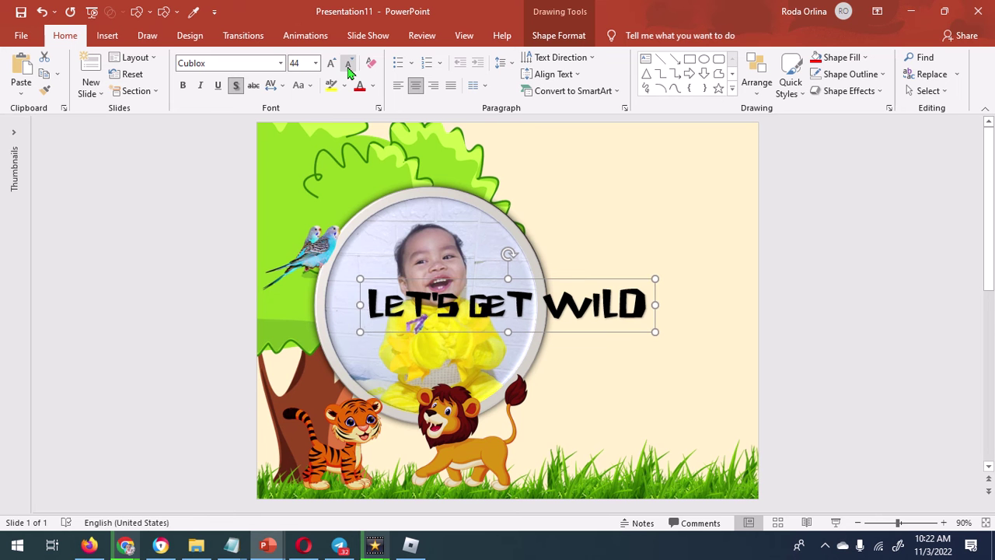
left_click(348, 67)
left_click(348, 69)
left_click(348, 69)
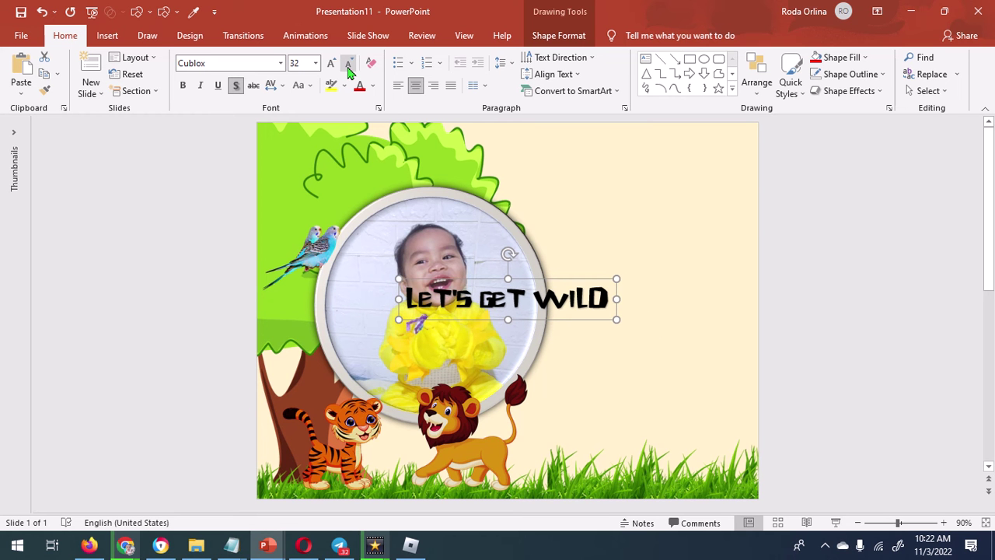
left_click_drag(564, 282, 684, 140)
left_click(330, 63)
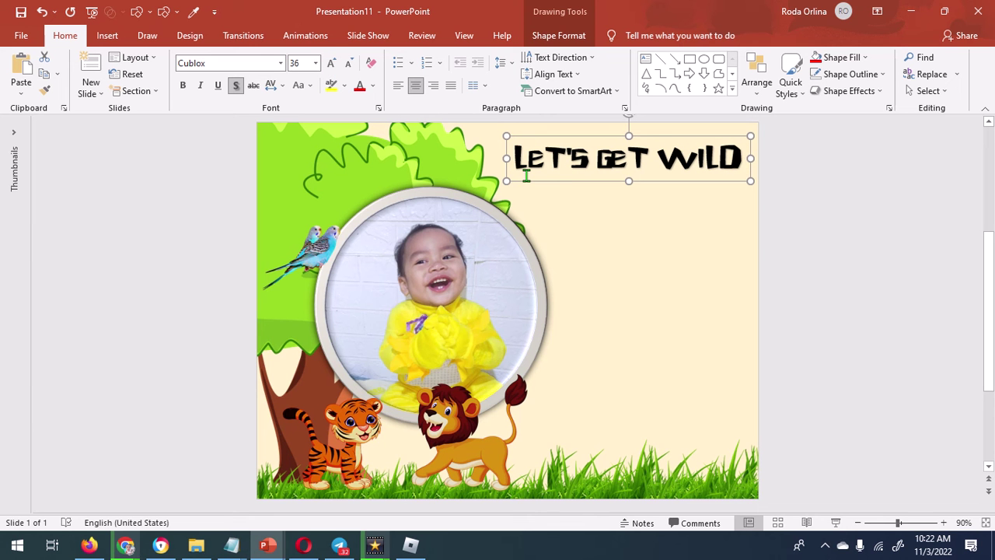
Step: Duplicate the title below it and replace the text with the child's two-line name
left_click_drag(650, 155, 670, 223)
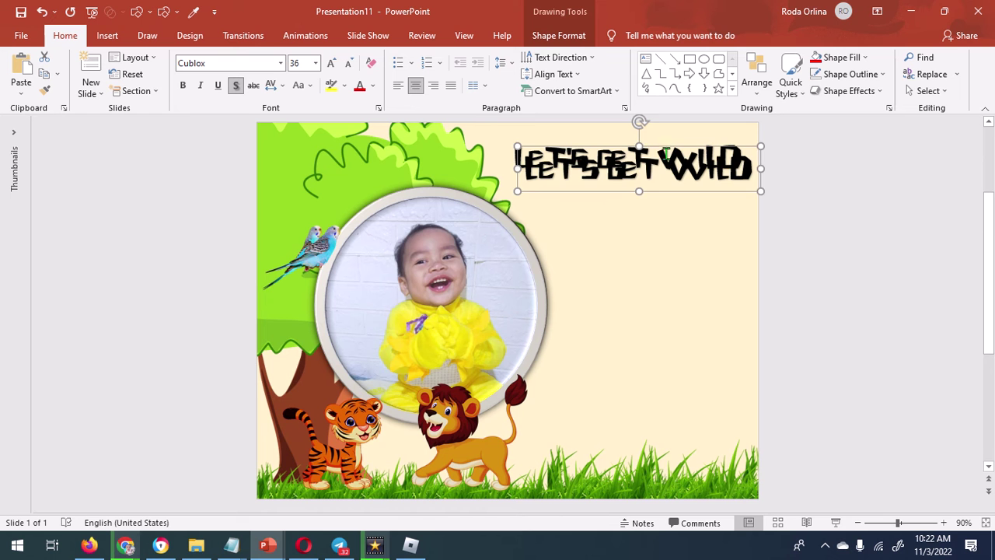
triple_click(670, 223)
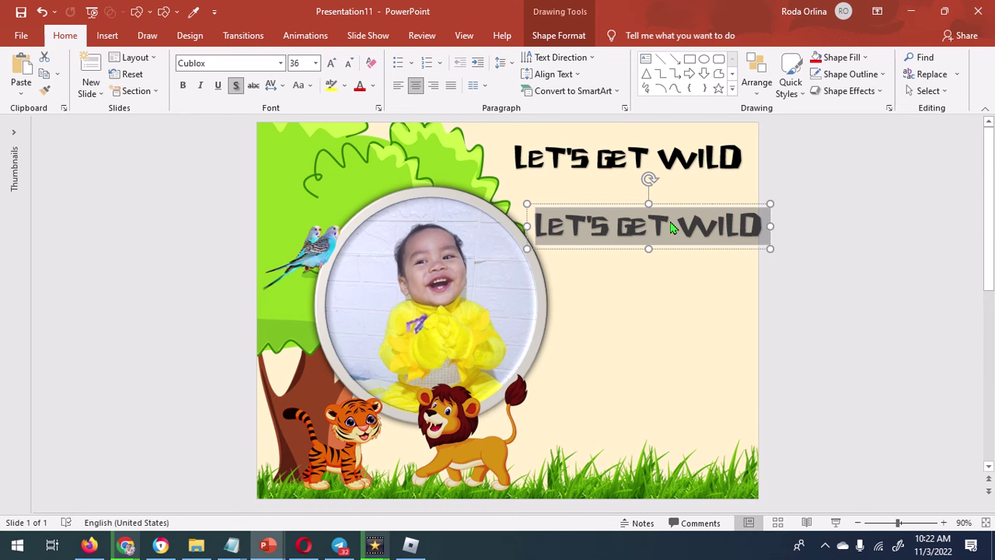
type("RAIN")
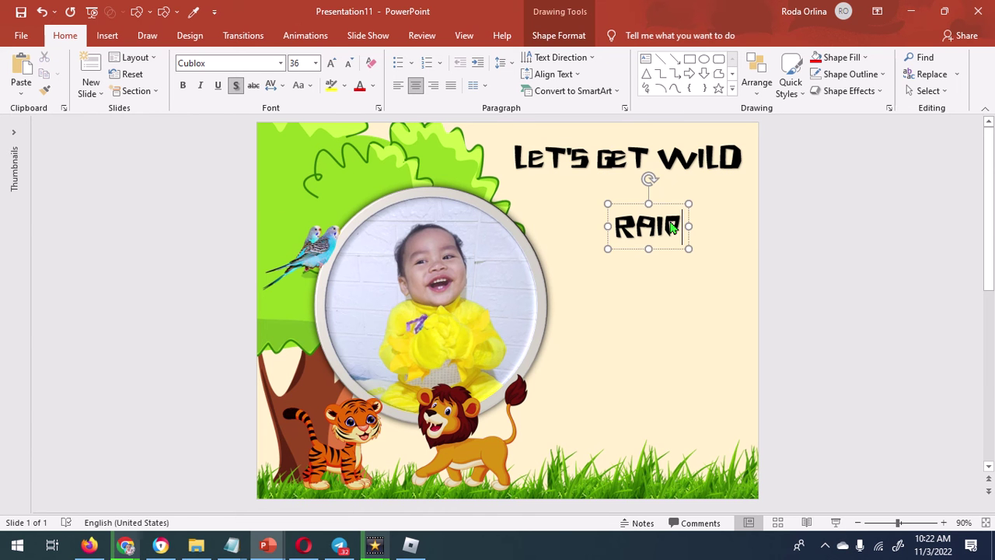
key("Return")
type("MI")
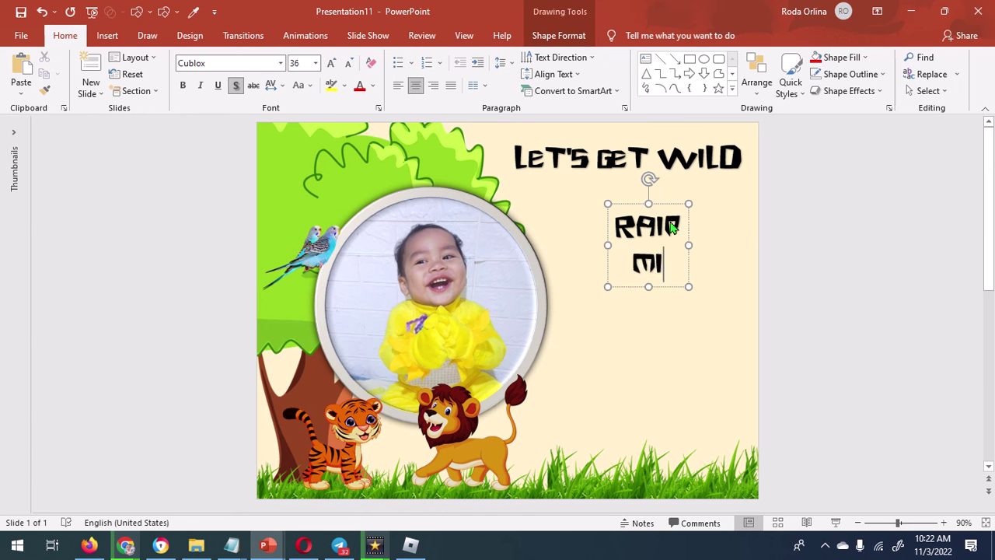
type("GUEL")
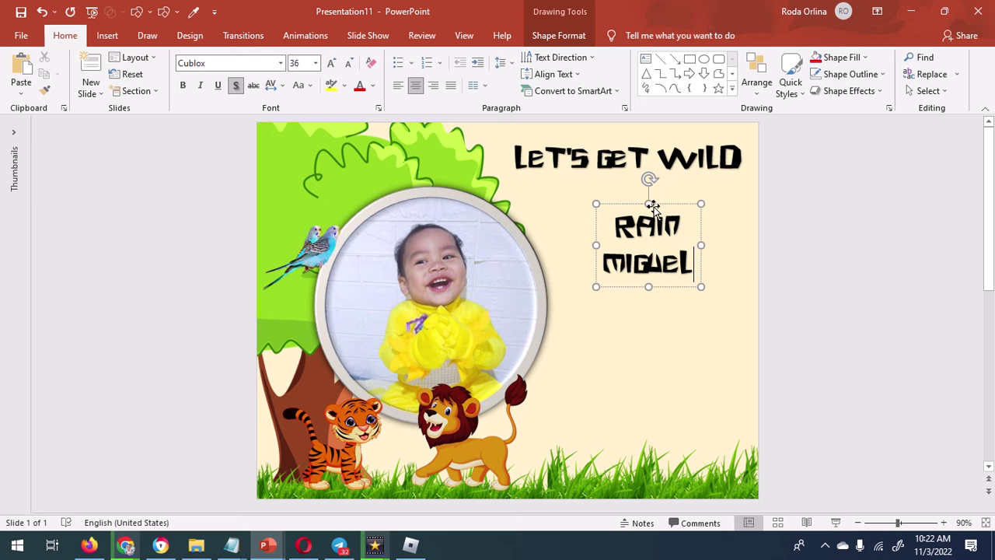
left_click(648, 205)
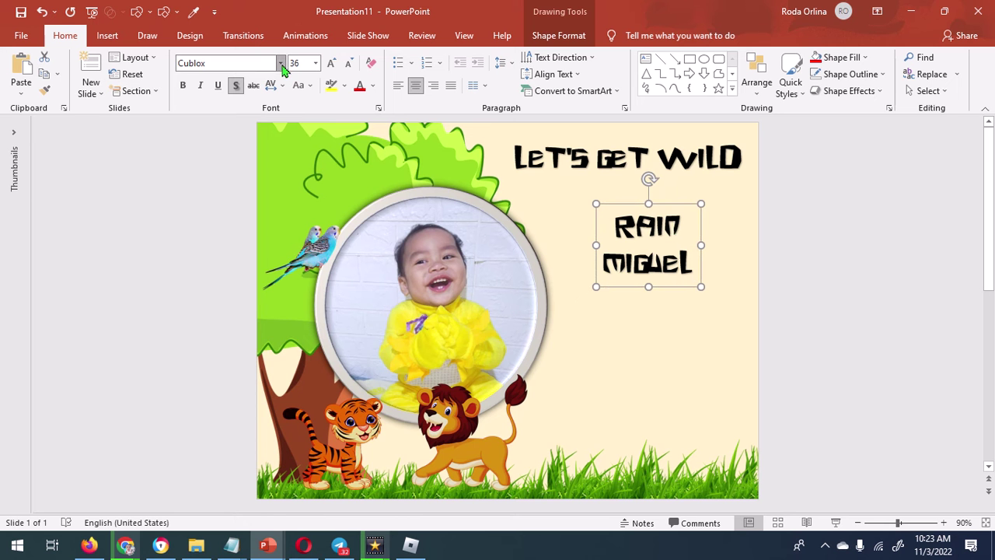
Step: Set the name to GROBOLD font and position it just under LET'S GET WILD
left_click(281, 62)
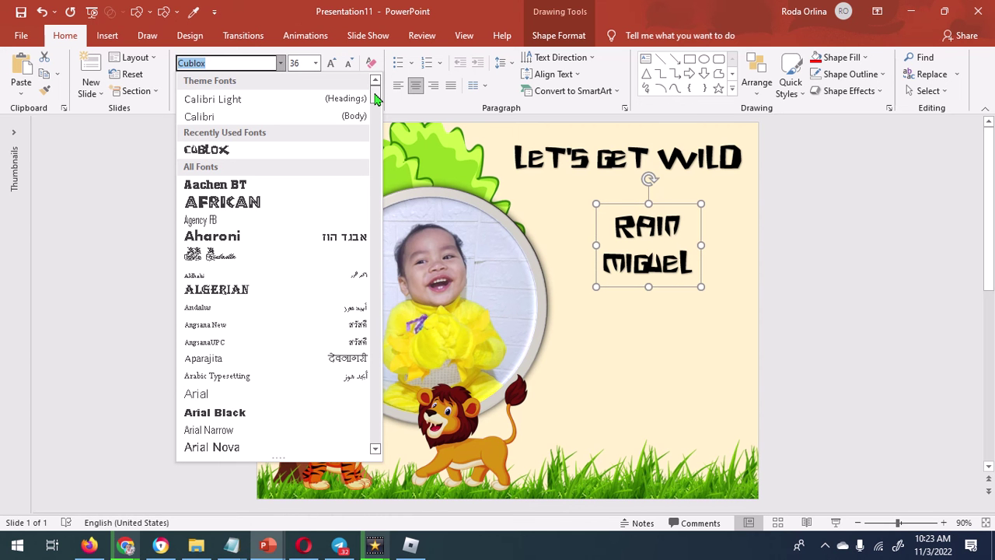
left_click_drag(374, 99, 372, 234)
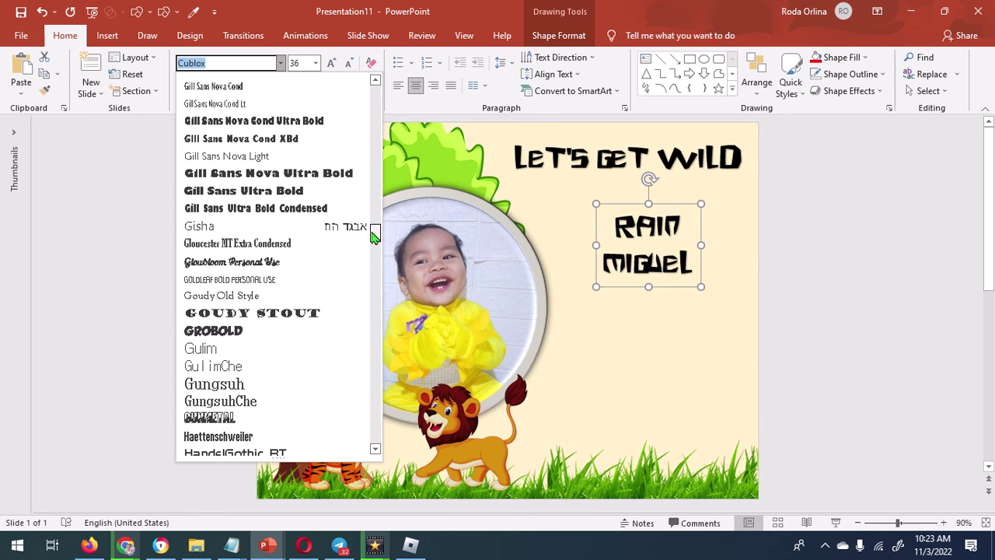
left_click(285, 342)
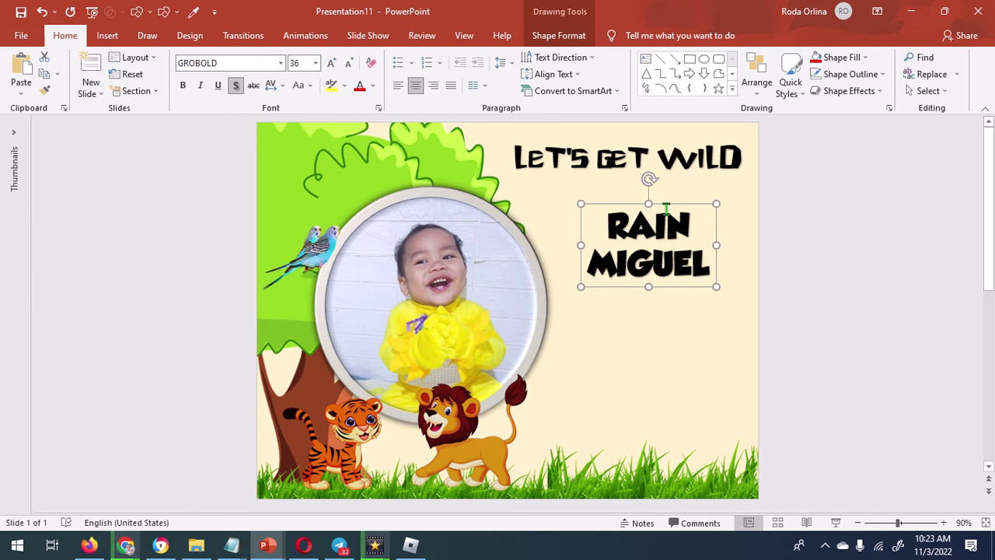
left_click_drag(661, 205, 658, 182)
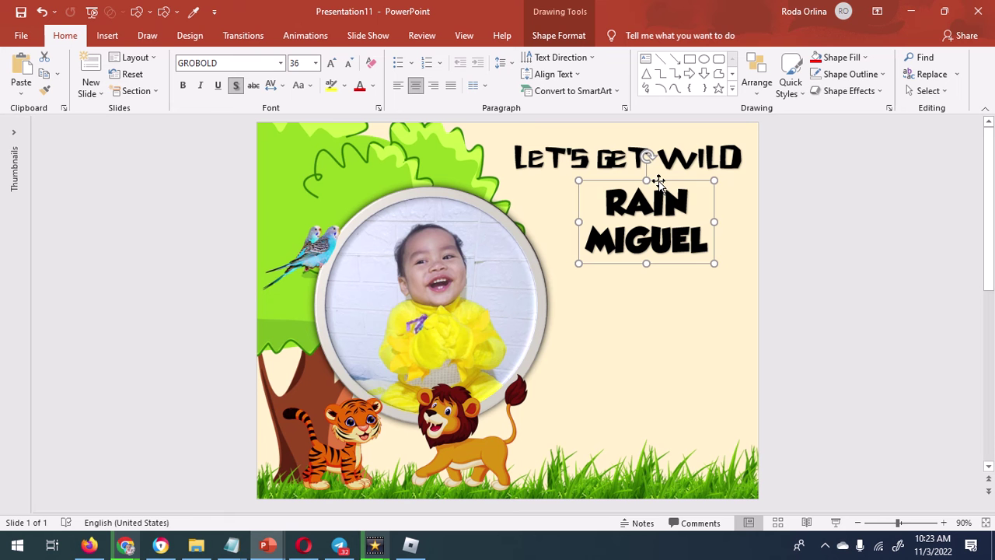
Step: Duplicate the name box below and select all of the copy's text
left_click_drag(661, 187, 672, 283, "ctrl")
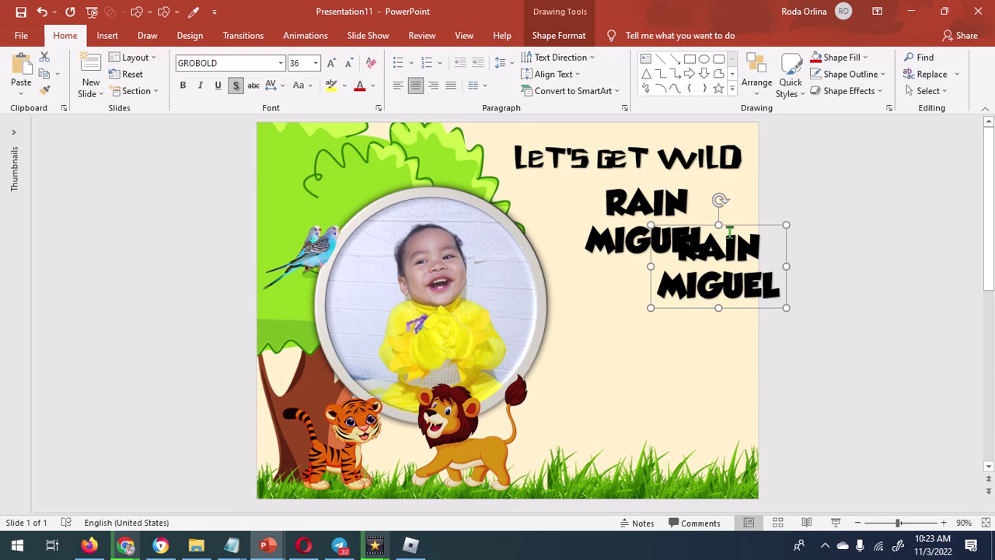
key("ctrl+a")
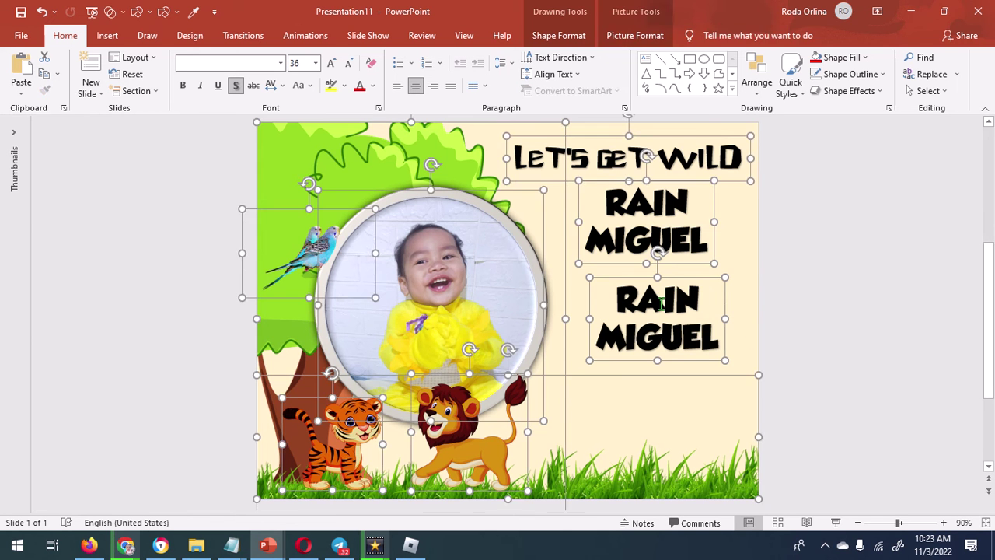
left_click(659, 303)
key("ctrl+a")
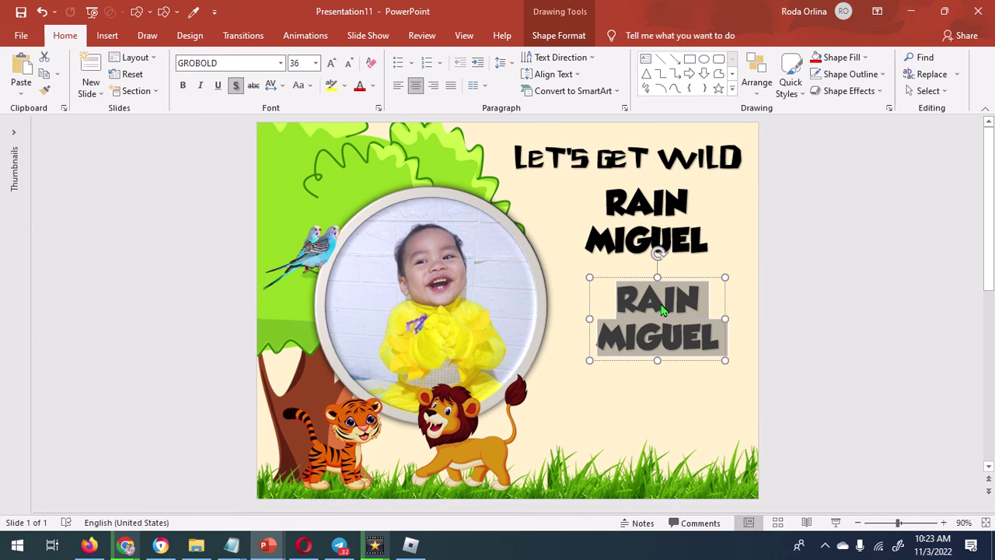
Step: Replace the copy's text with lowercase 'is turning'
type("is")
type("t")
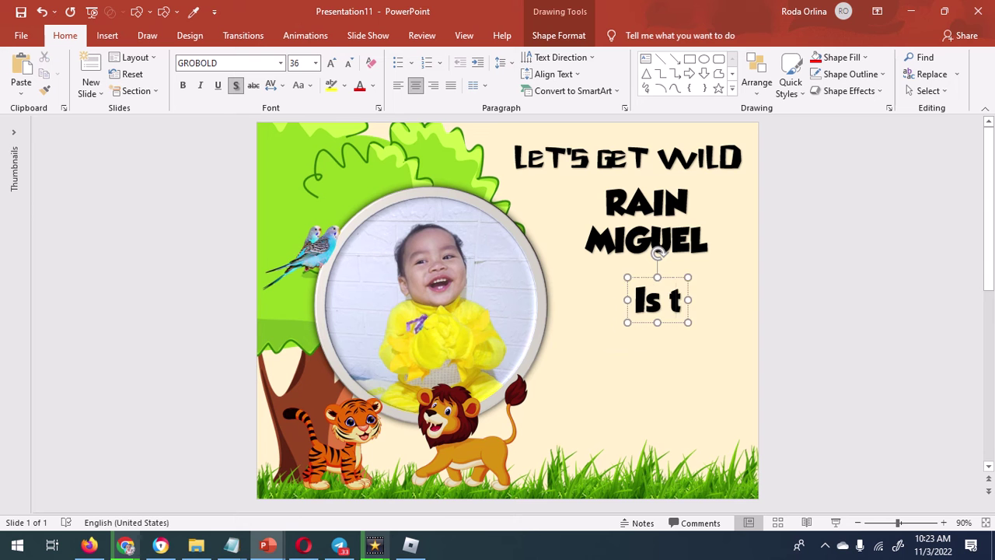
type("urnoin")
key("BackSpace")
key("BackSpace")
key("BackSpace")
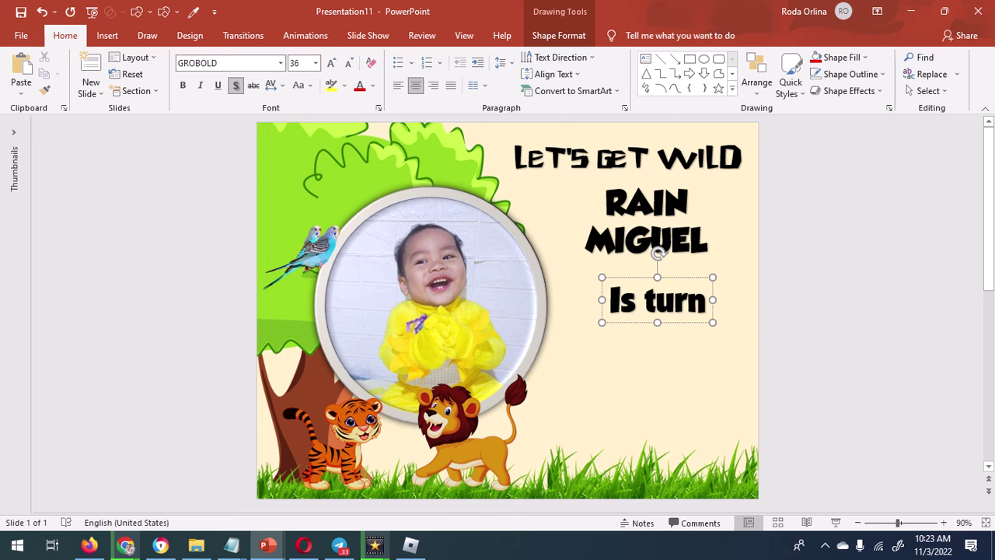
type("ing")
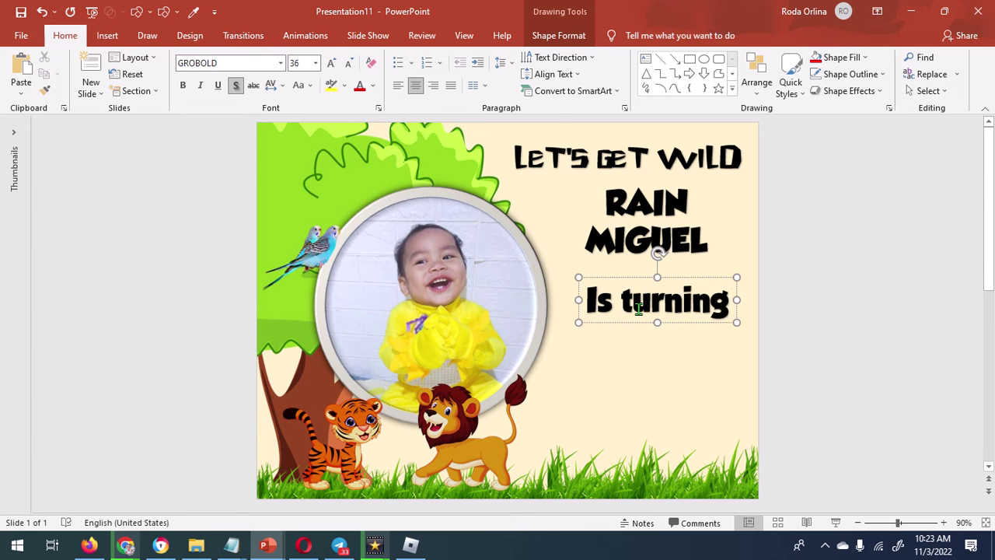
key("Home")
key("Delete")
type("i")
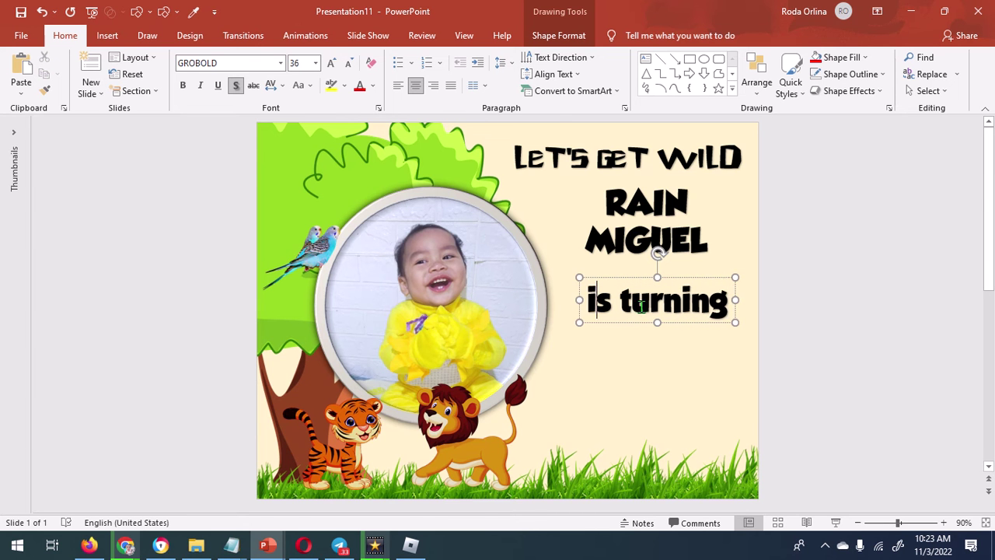
Step: Set 'is turning' to Birdlove at 40 pt and tuck it under the name
left_click(657, 275)
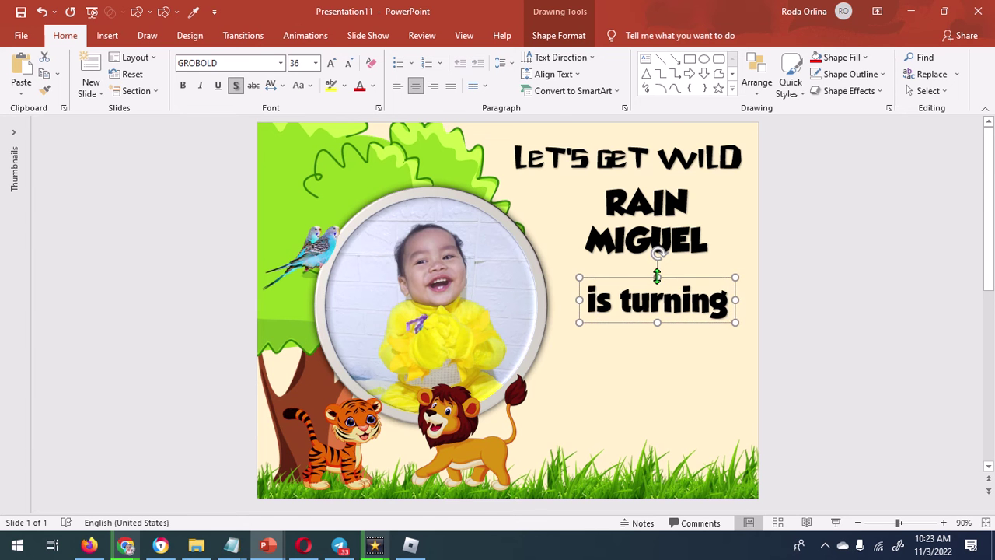
left_click(281, 64)
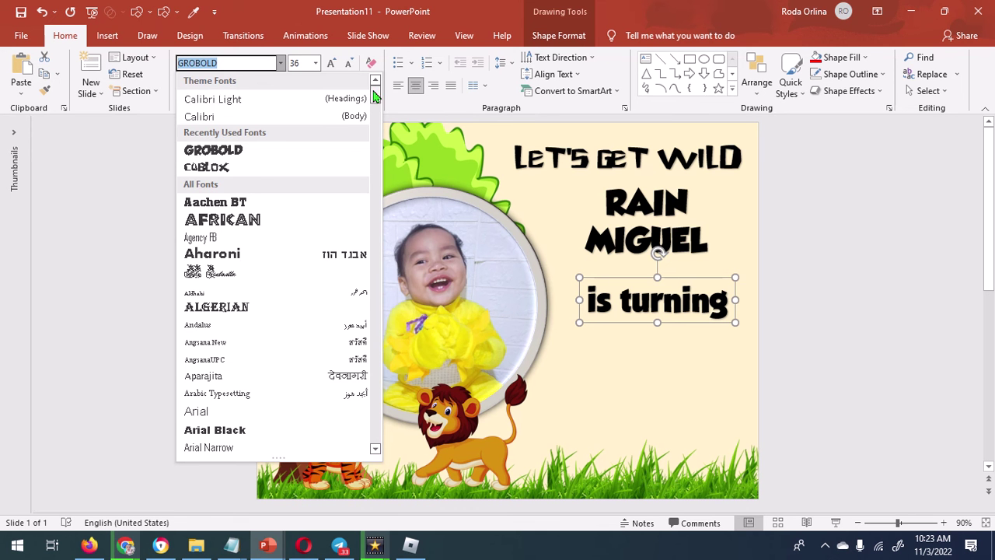
left_click_drag(374, 96, 374, 134)
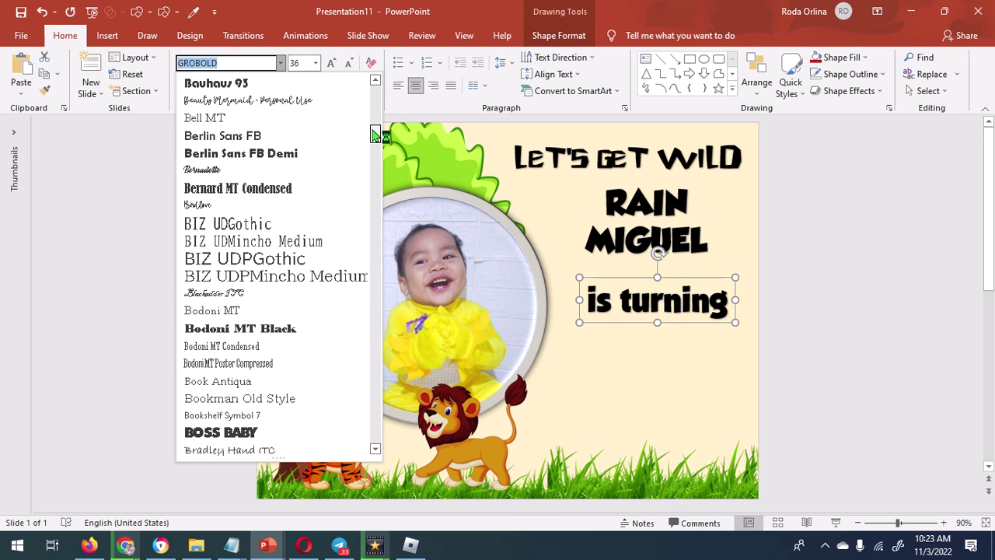
left_click(278, 206)
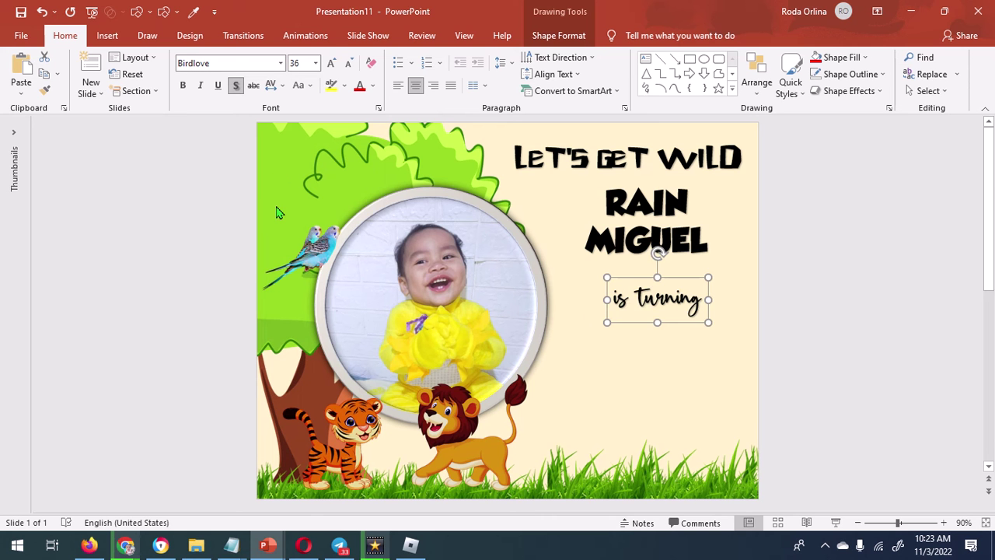
left_click(329, 67)
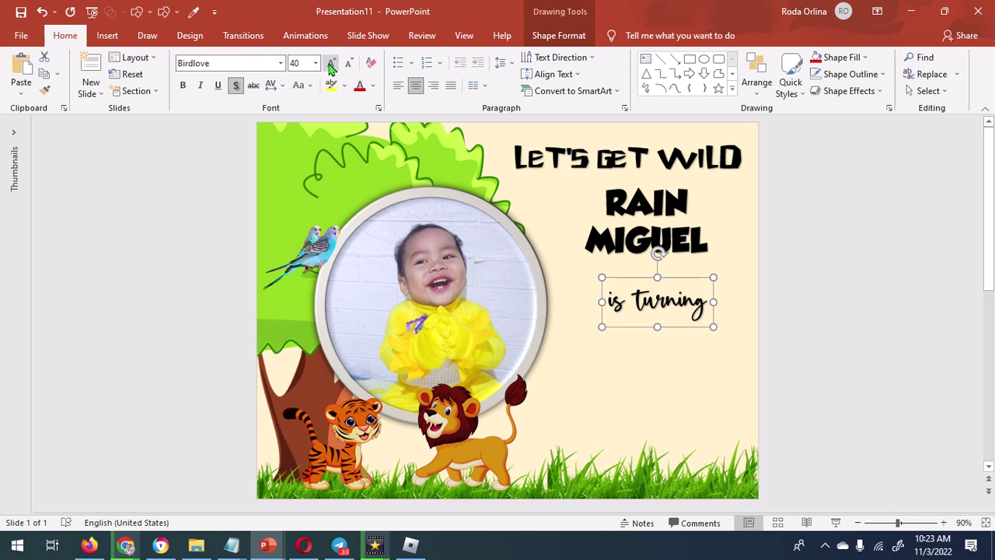
left_click_drag(673, 282, 667, 250)
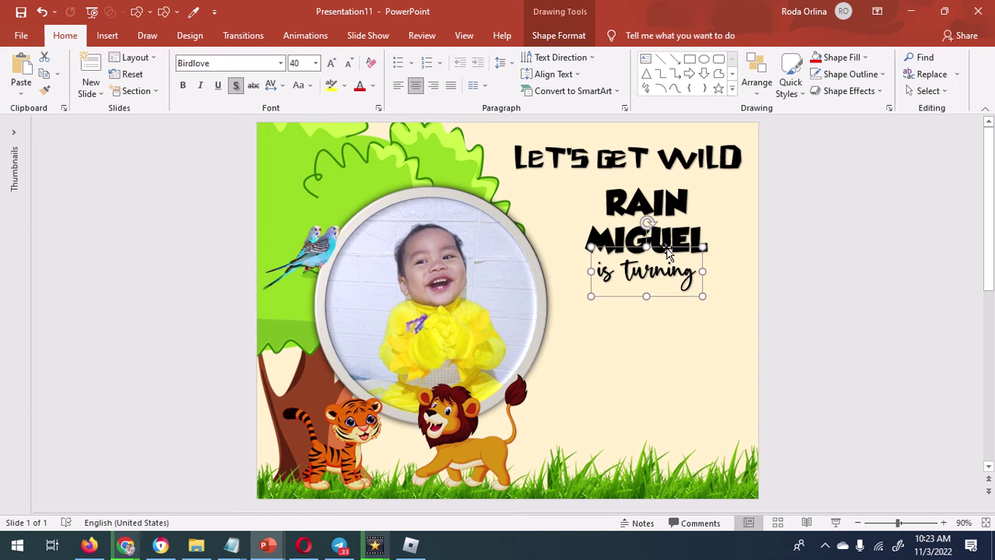
left_click(681, 224)
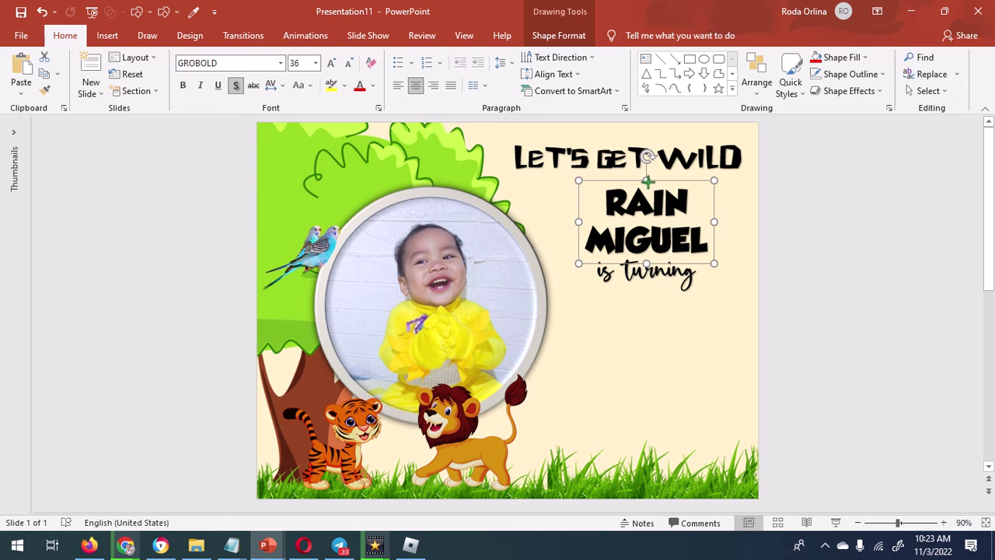
Step: Add a copy below 'is turning' reading ONE in uppercase African font
mouse_move(650, 185)
left_mouse_down()
mouse_move(670, 191)
mouse_move(627, 284)
left_mouse_up()
triple_click(652, 313)
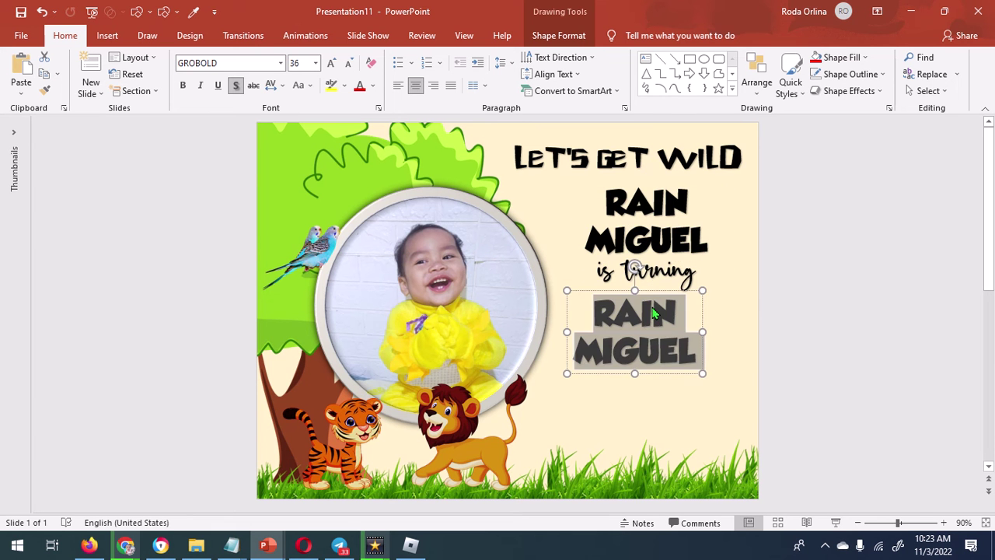
type("one")
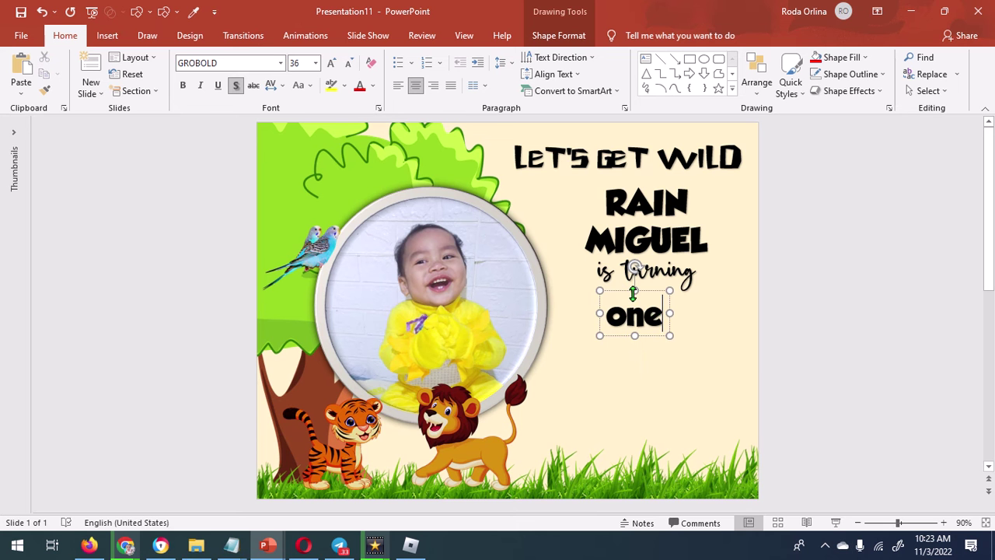
left_click(307, 87)
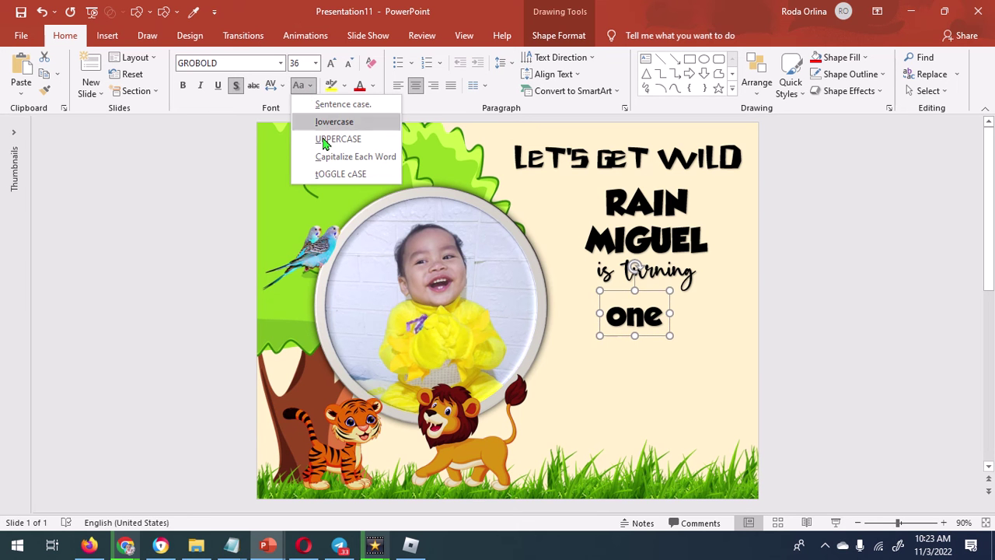
left_click(324, 138)
left_click(281, 64)
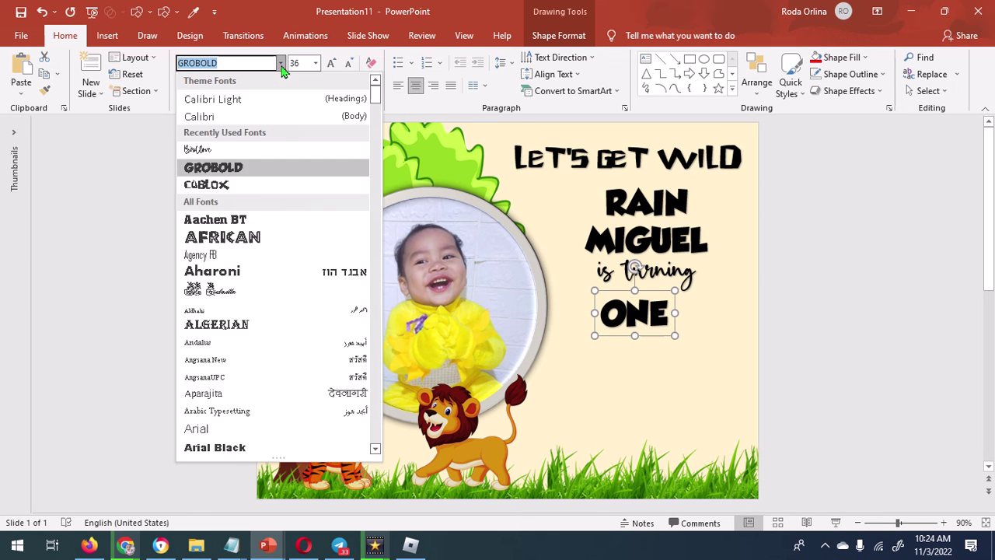
left_click(240, 246)
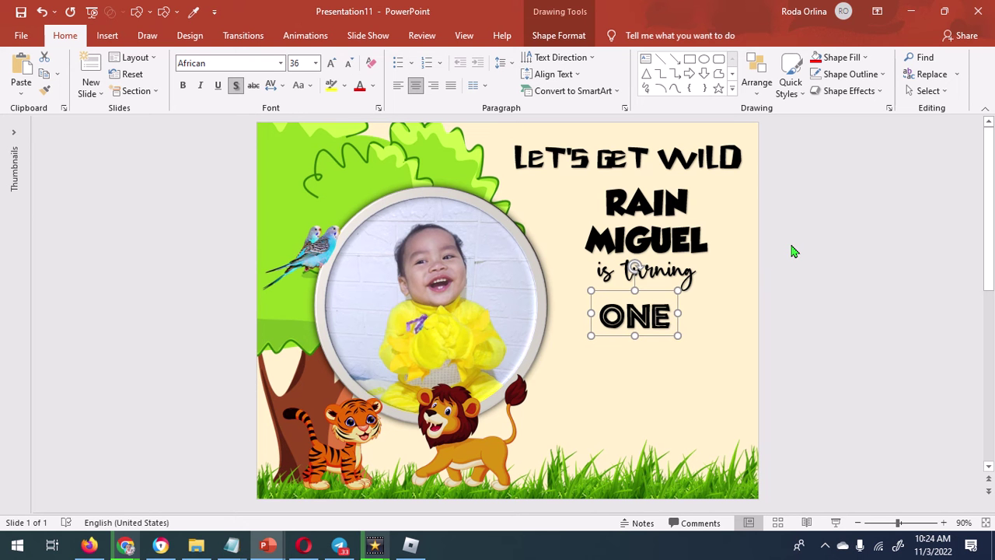
Step: Select the name text box in preparation for inserting a picture
left_click(787, 249)
left_click(600, 156)
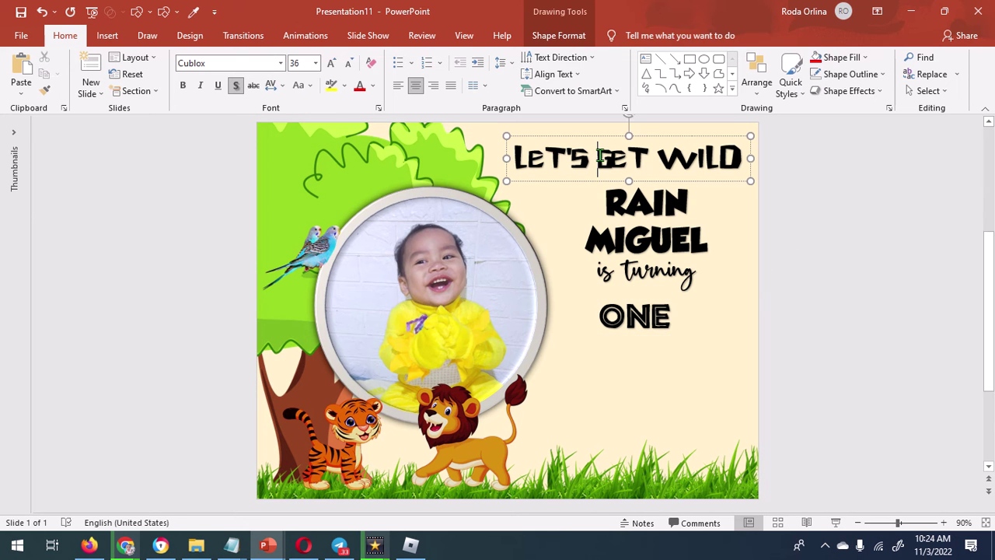
left_click(638, 202)
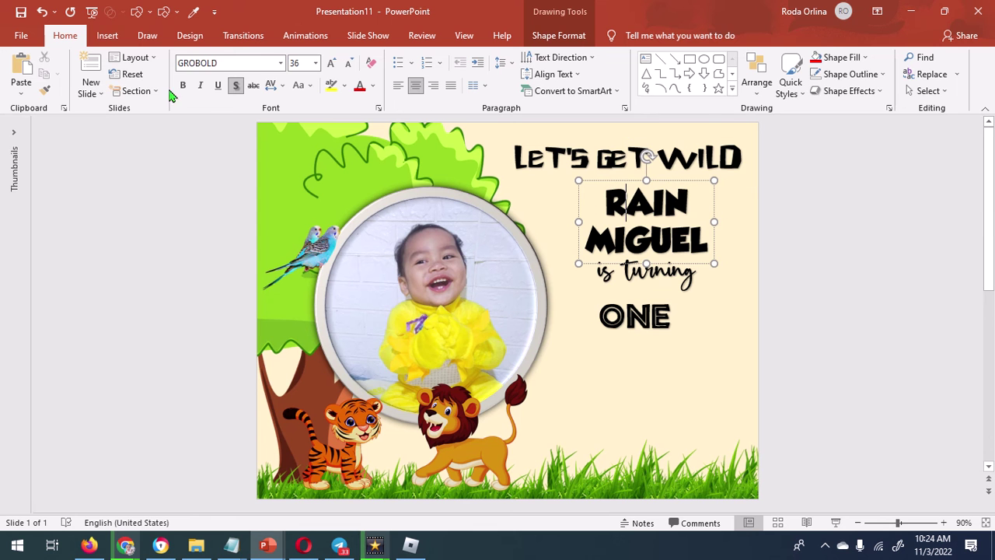
left_click(107, 36)
Step: Insert the wood-board picture, shrink it into a strip over the name, and send it behind the text
left_click(109, 91)
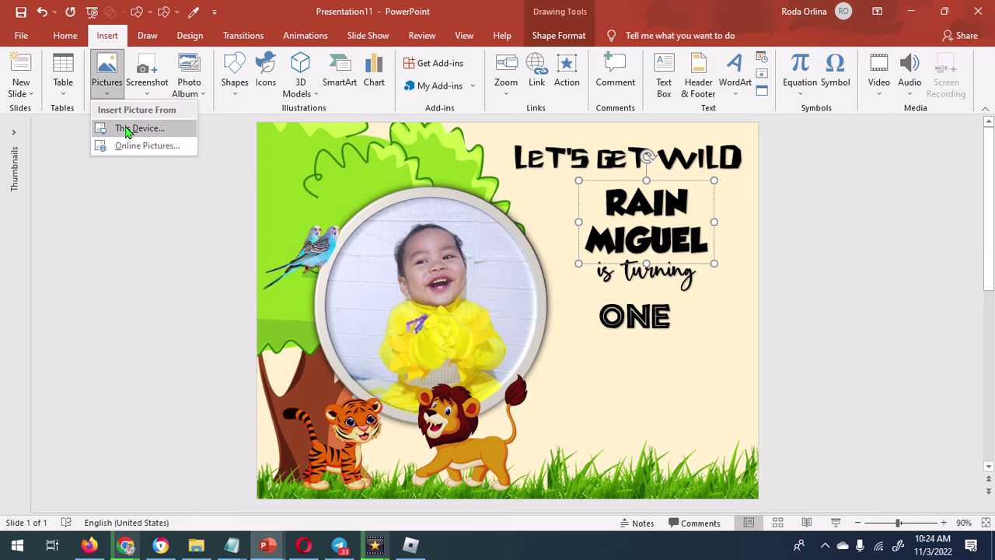
left_click(124, 126)
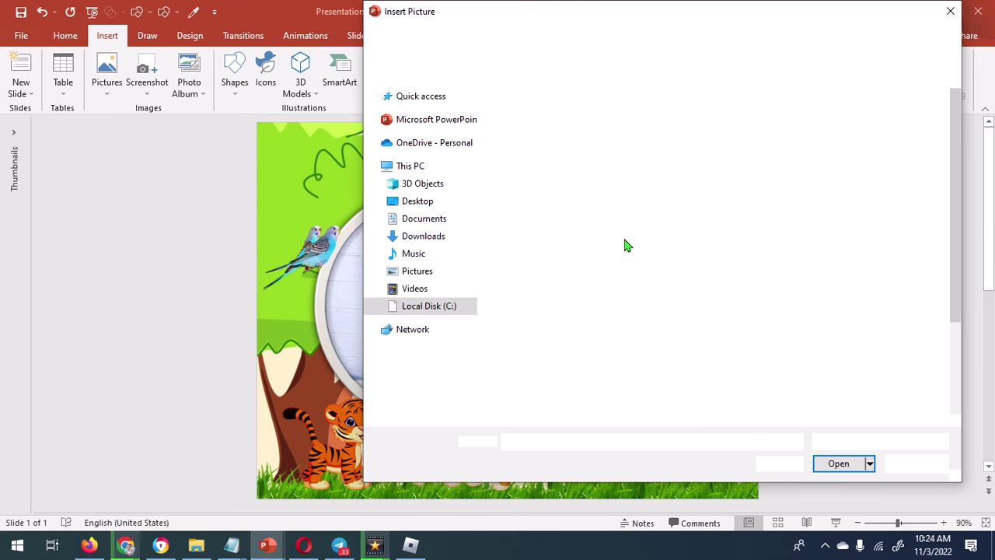
key("Escape")
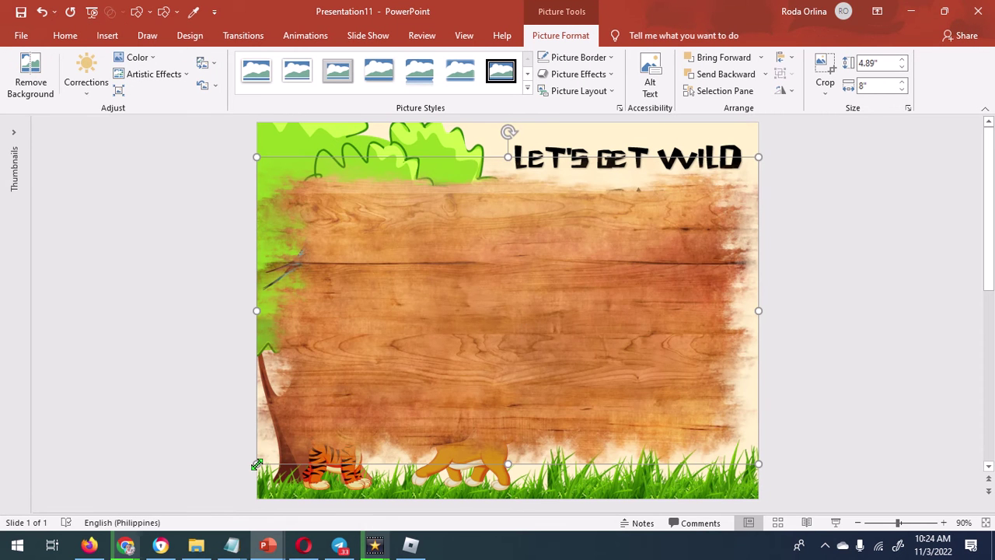
left_click_drag(256, 465, 519, 304)
left_click_drag(613, 299, 688, 253)
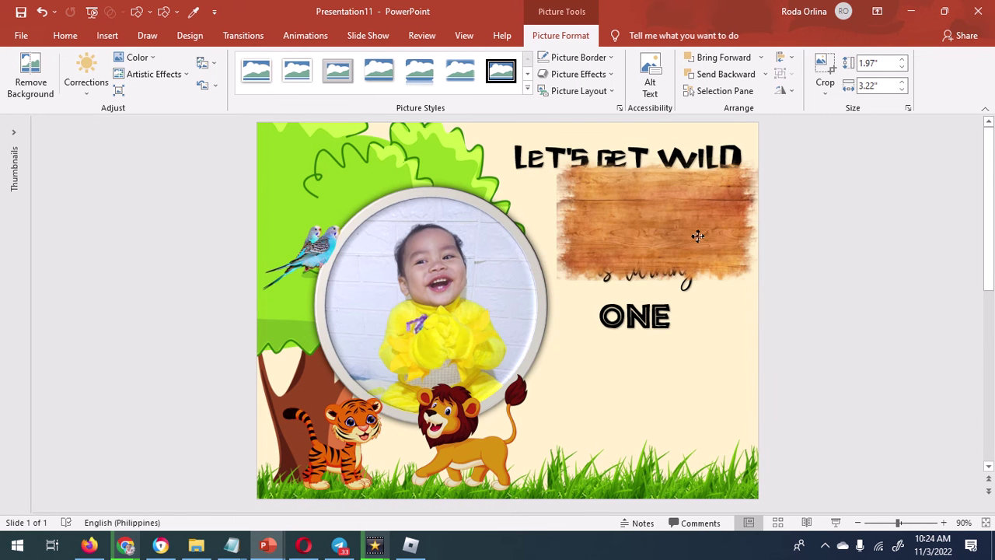
left_click(717, 76)
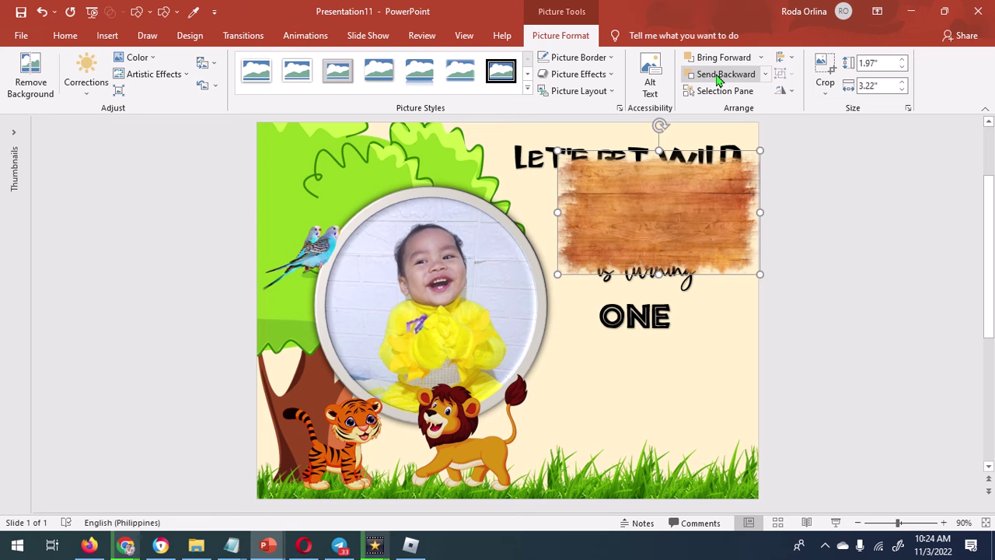
left_click(717, 76)
left_click(716, 76)
left_click(717, 77)
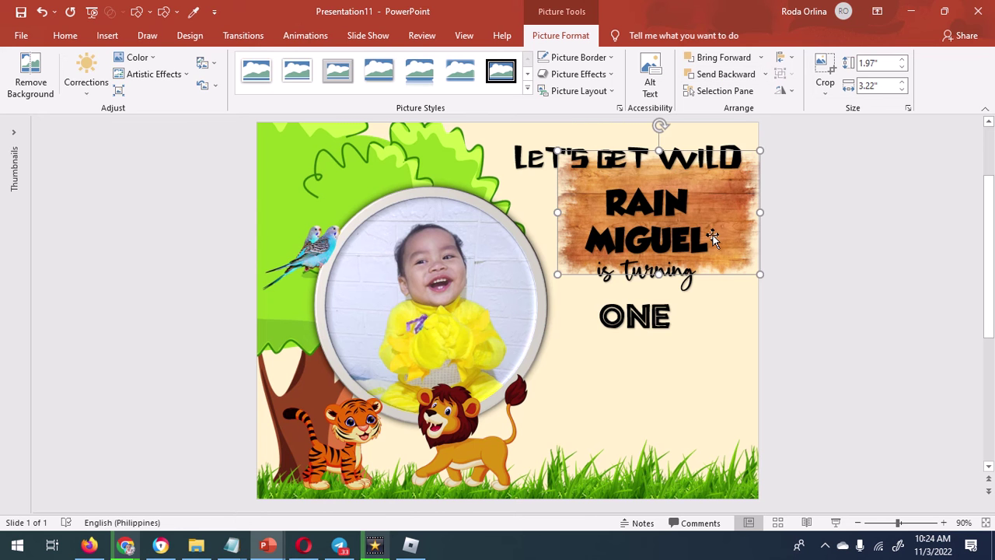
left_click_drag(732, 233, 729, 231)
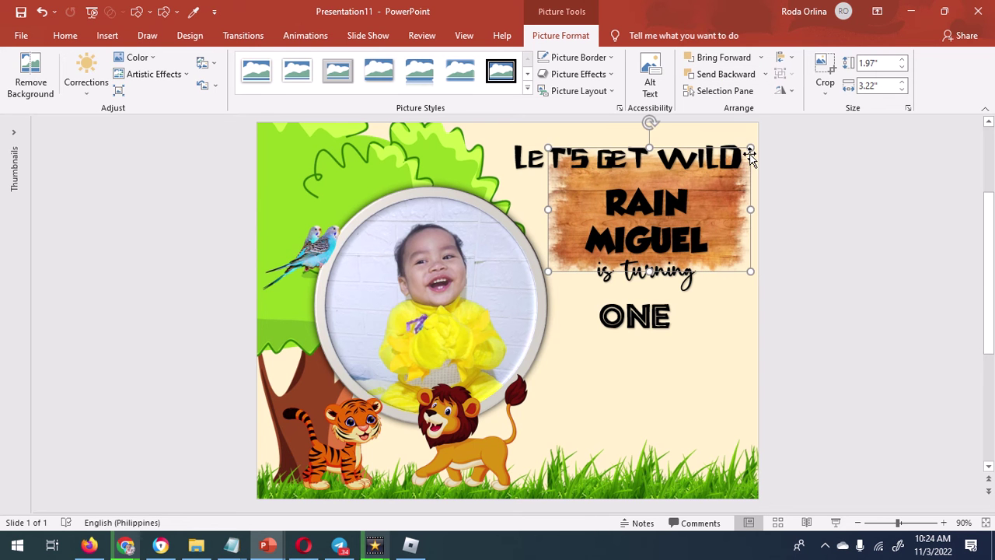
mouse_move(749, 156)
left_mouse_down()
mouse_move(731, 173)
mouse_move(736, 162)
left_mouse_up()
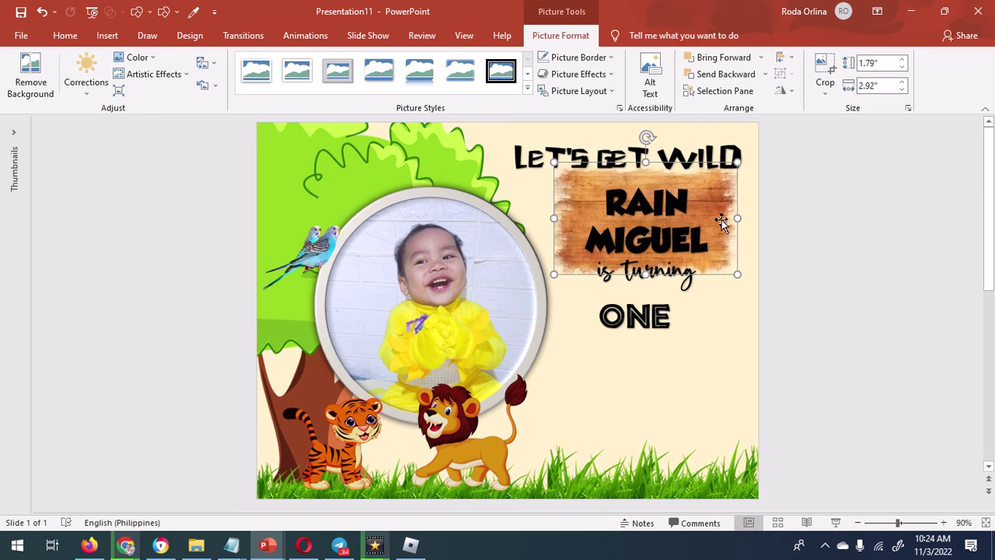
Step: Intersect the wood board with the name so the texture fills its letters
left_click(676, 237)
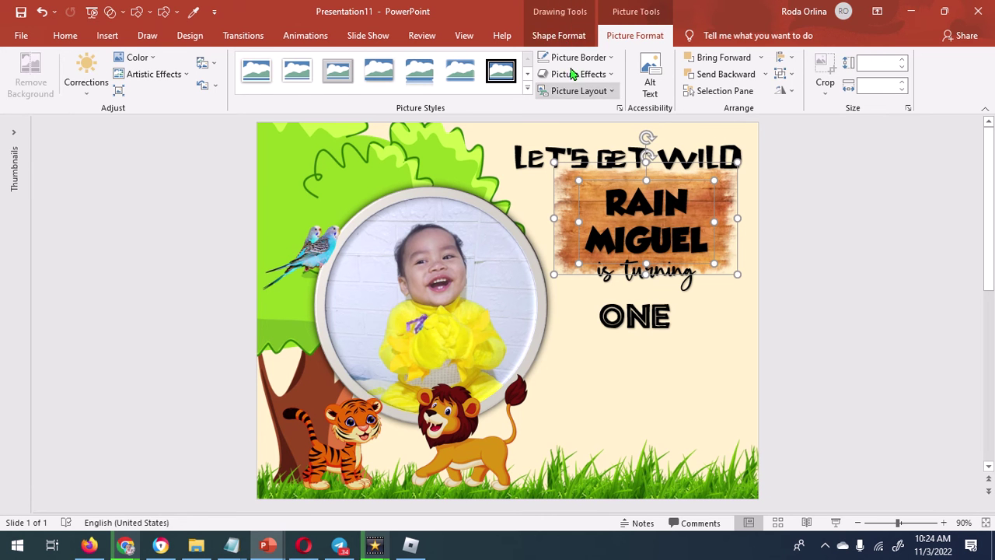
left_click(559, 36)
left_click(169, 96)
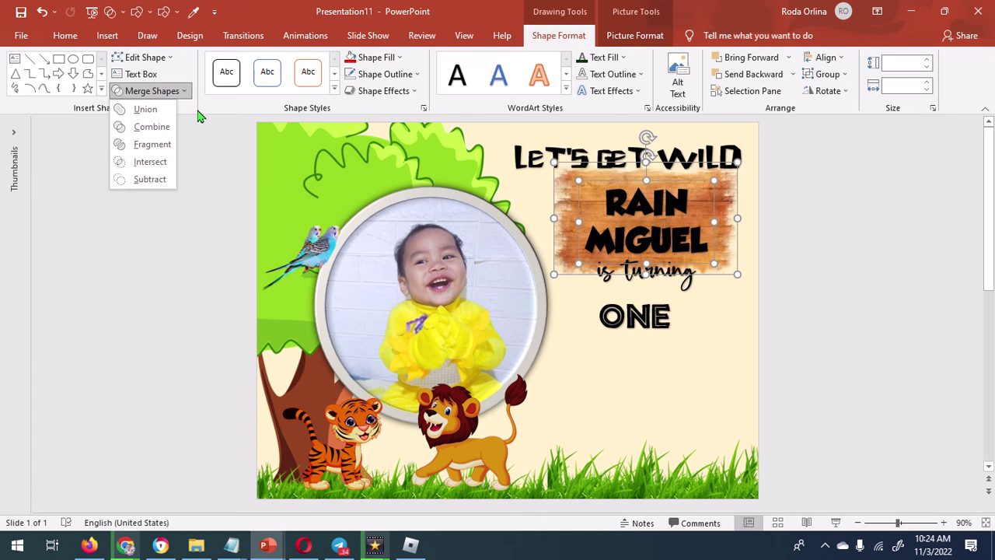
left_click(150, 163)
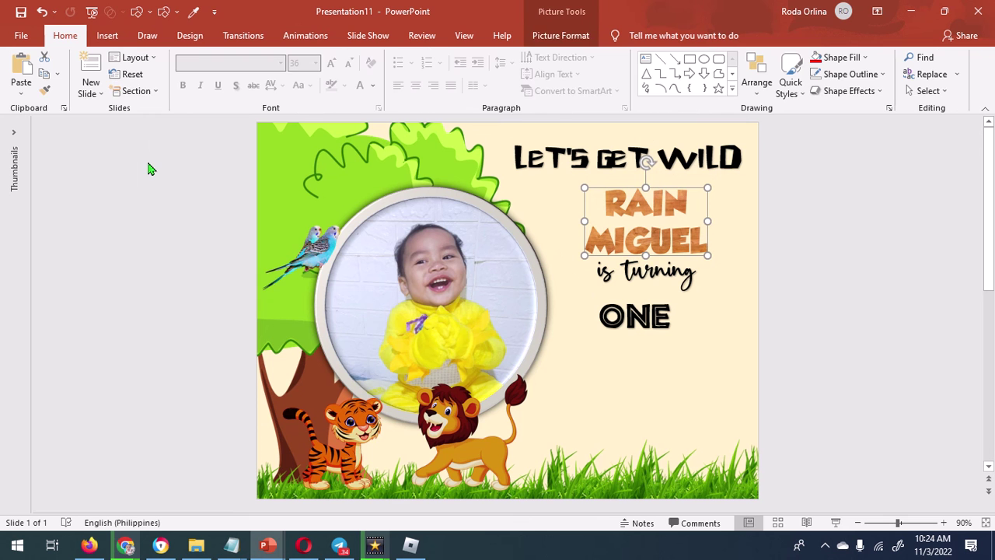
Step: Darken the wood-textured name with a brightness/contrast correction preset
left_click(551, 35)
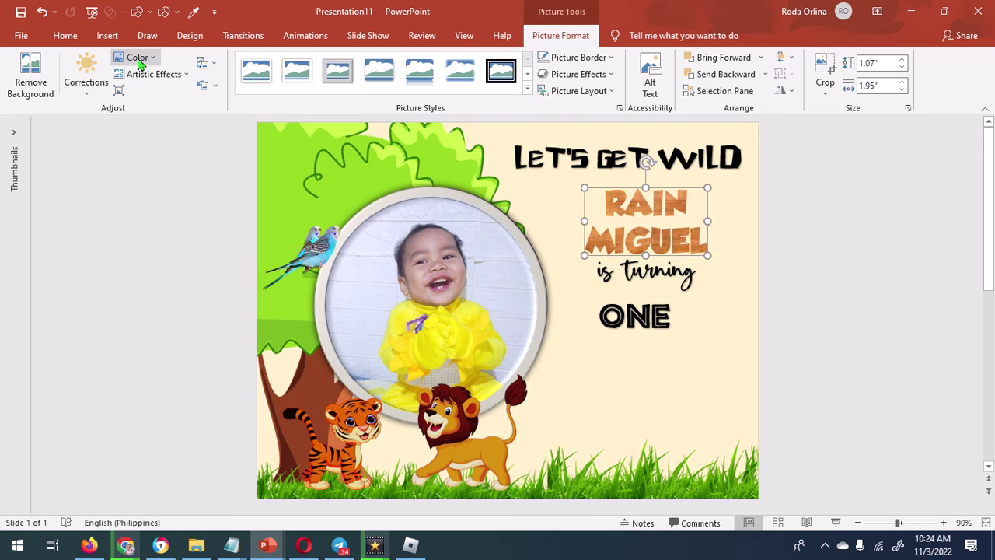
left_click(140, 64)
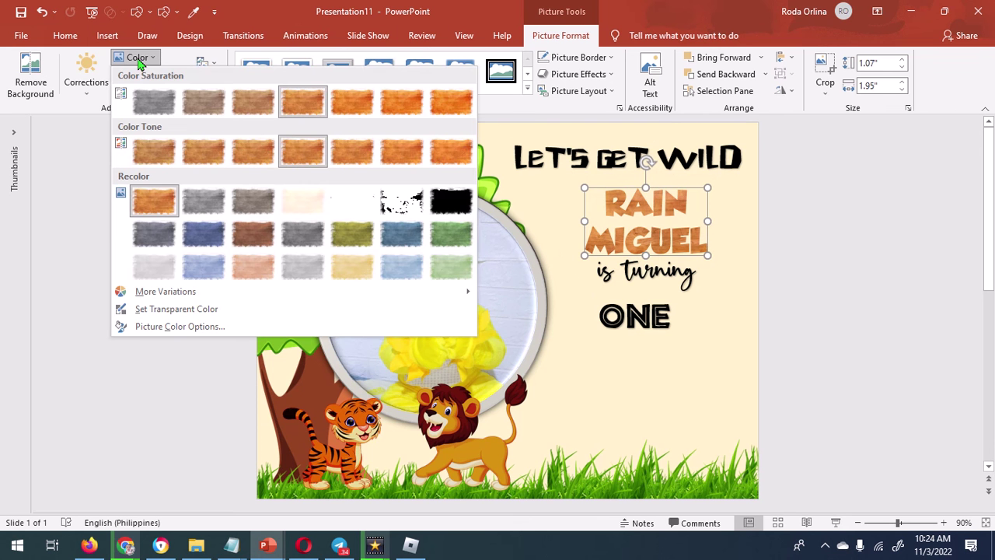
left_click(87, 92)
left_click(88, 90)
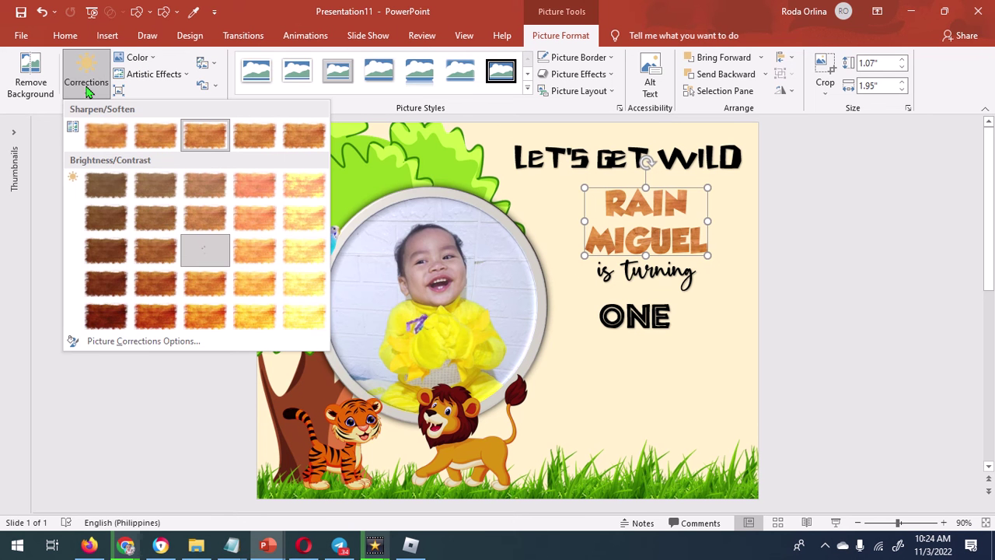
left_click(201, 322)
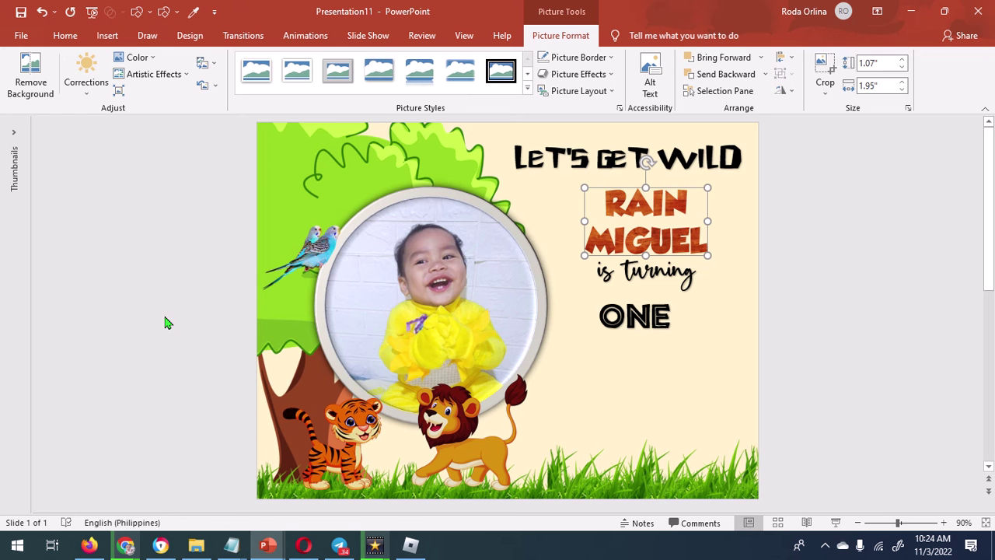
Step: Insert the giraffe-print picture, size it over ONE, and send it backward
left_click(636, 271)
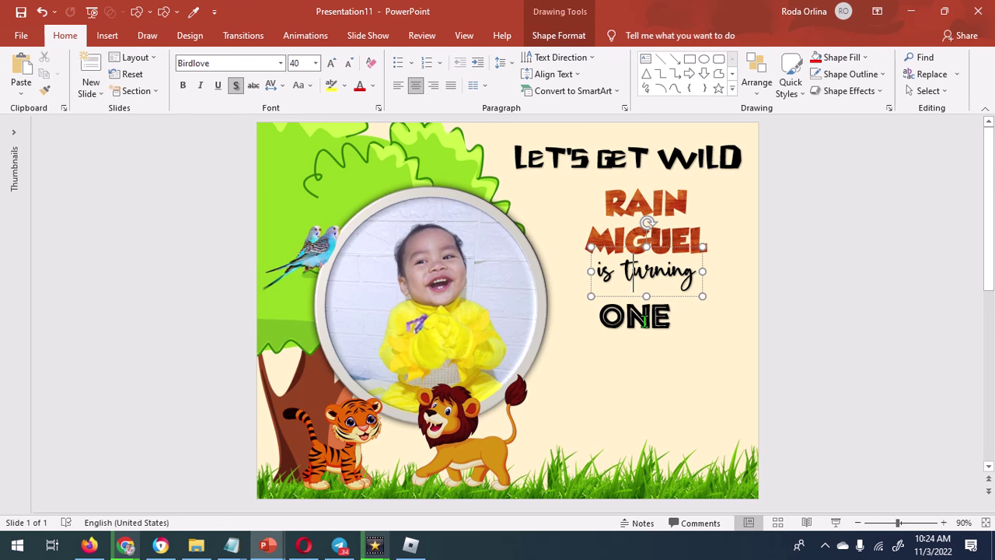
left_click(599, 315)
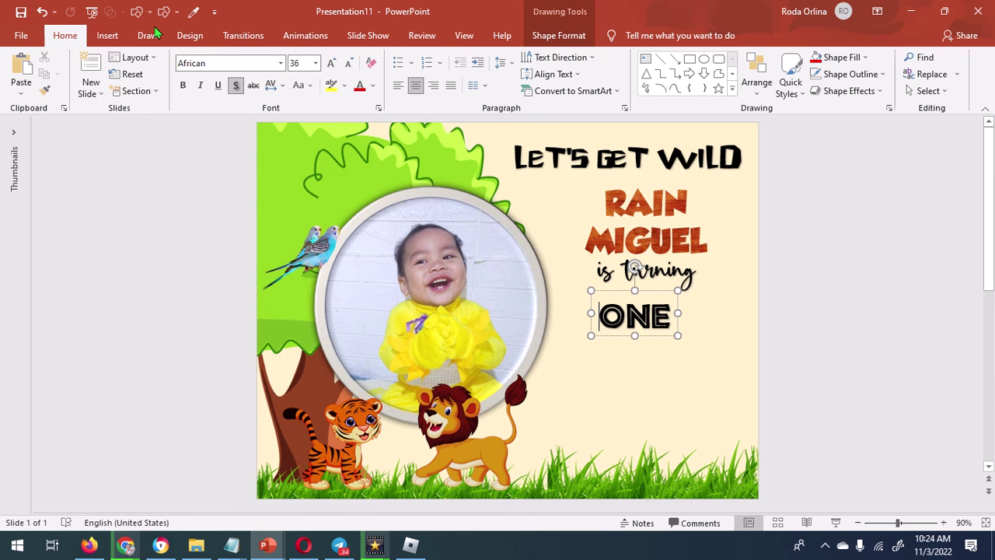
left_click(97, 40)
left_click(107, 74)
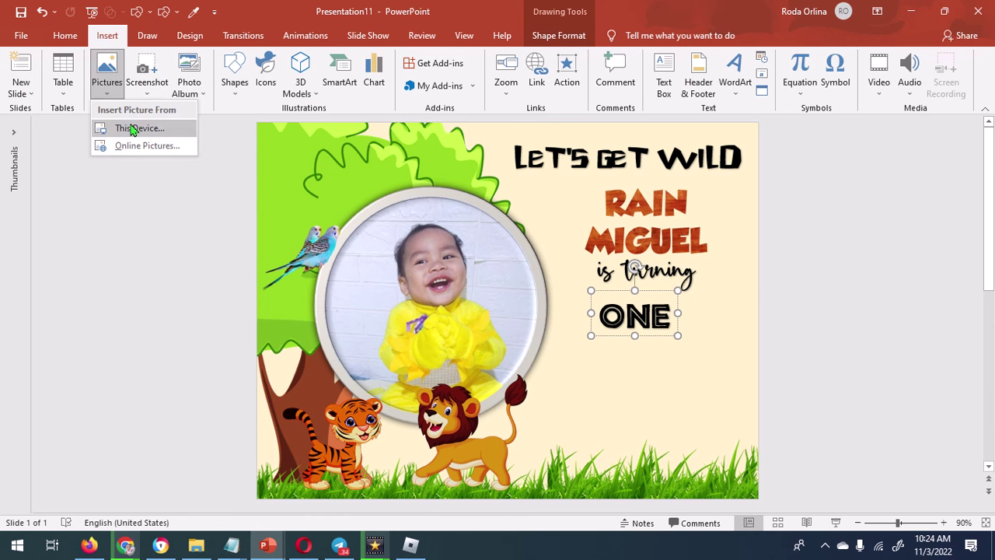
left_click(112, 127)
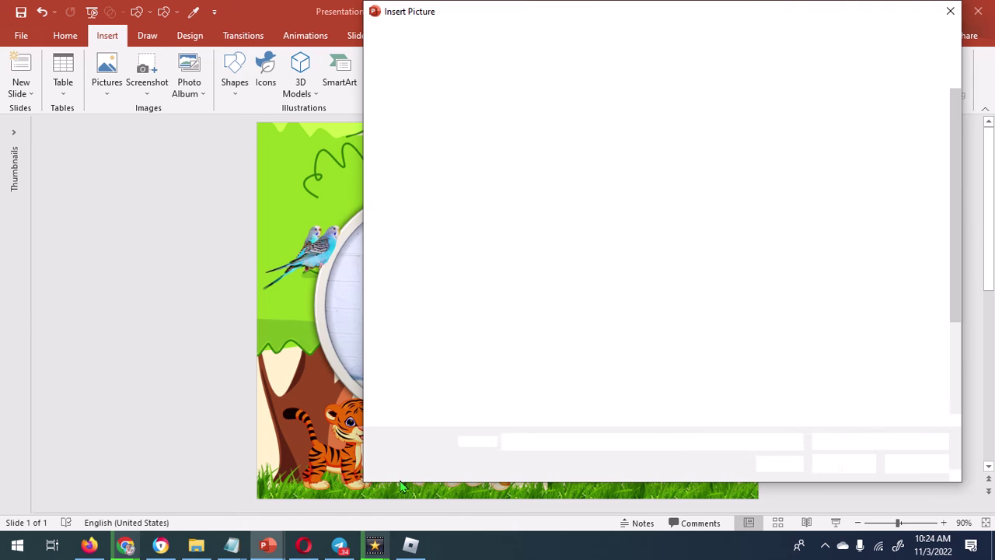
double_click(712, 311)
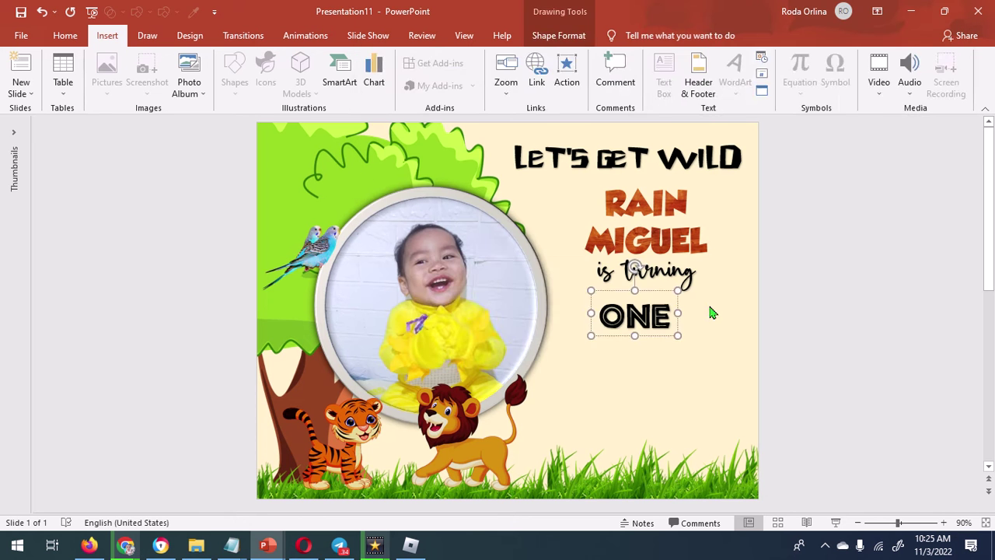
left_click_drag(544, 329, 676, 344)
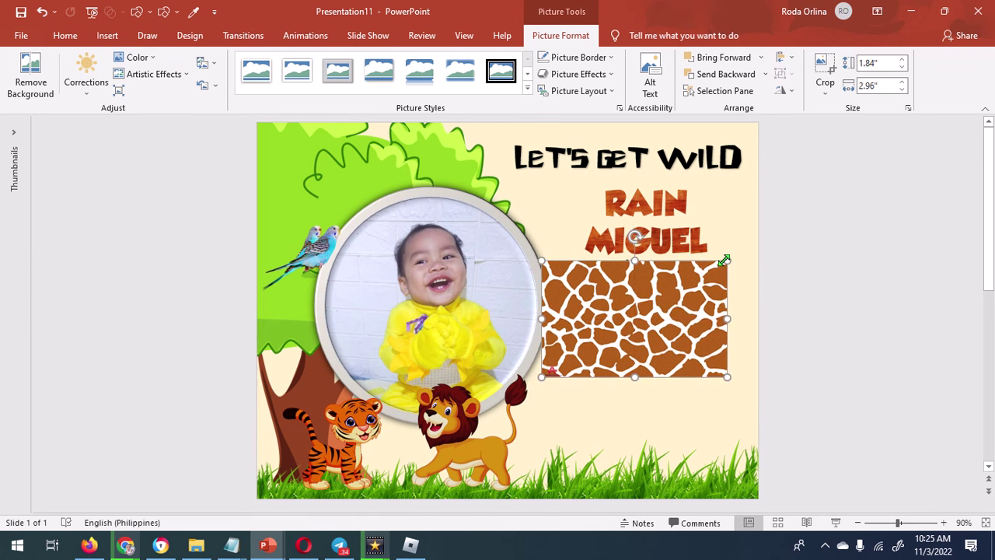
left_click_drag(727, 262, 667, 298)
left_click_drag(611, 366, 644, 348)
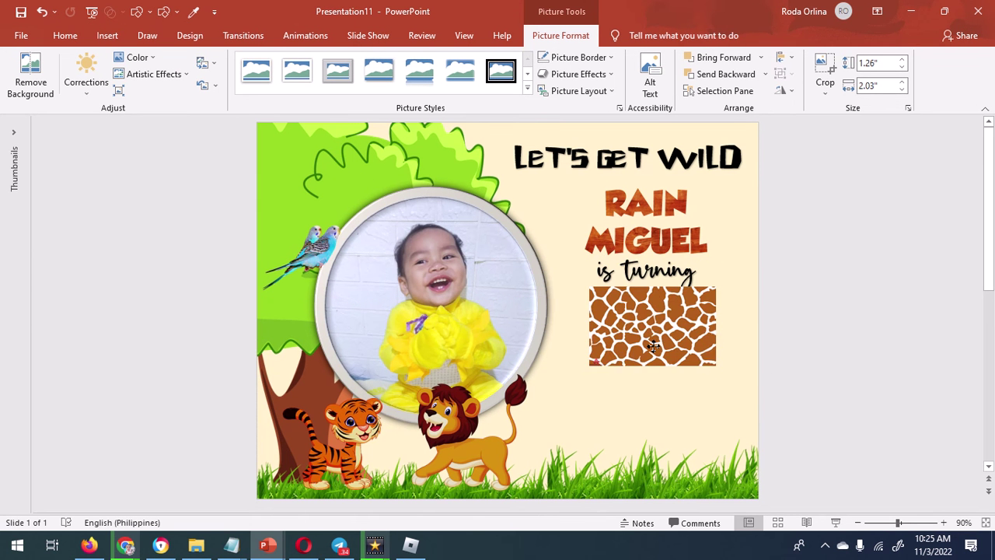
left_click(725, 74)
Step: Enlarge the ONE text to 54 pt
left_click(671, 292)
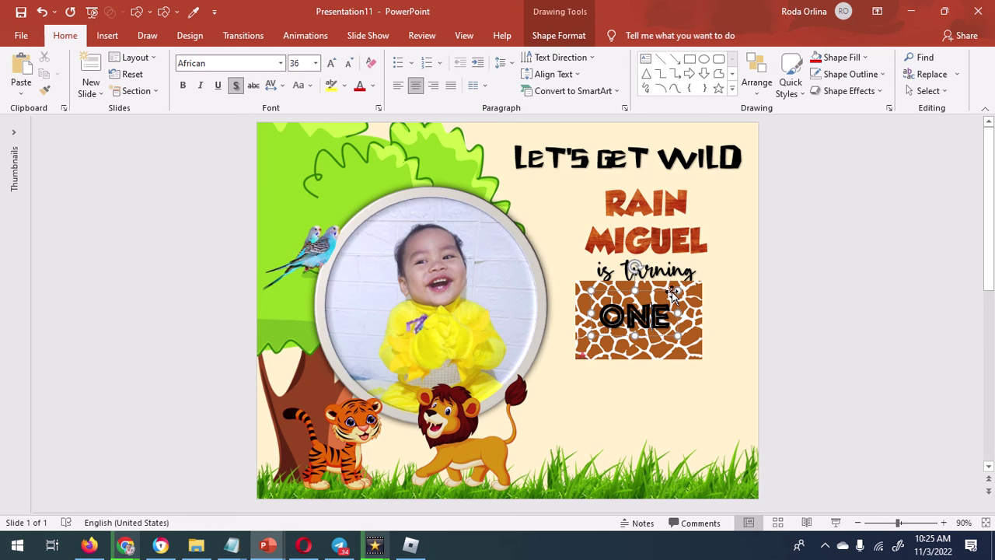
left_click(330, 63)
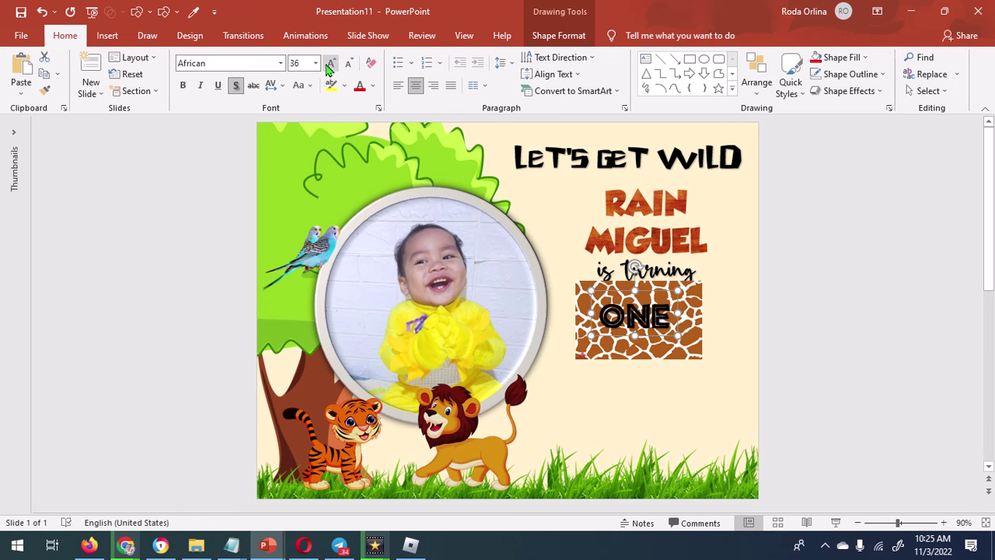
left_click(330, 63)
left_click(330, 63)
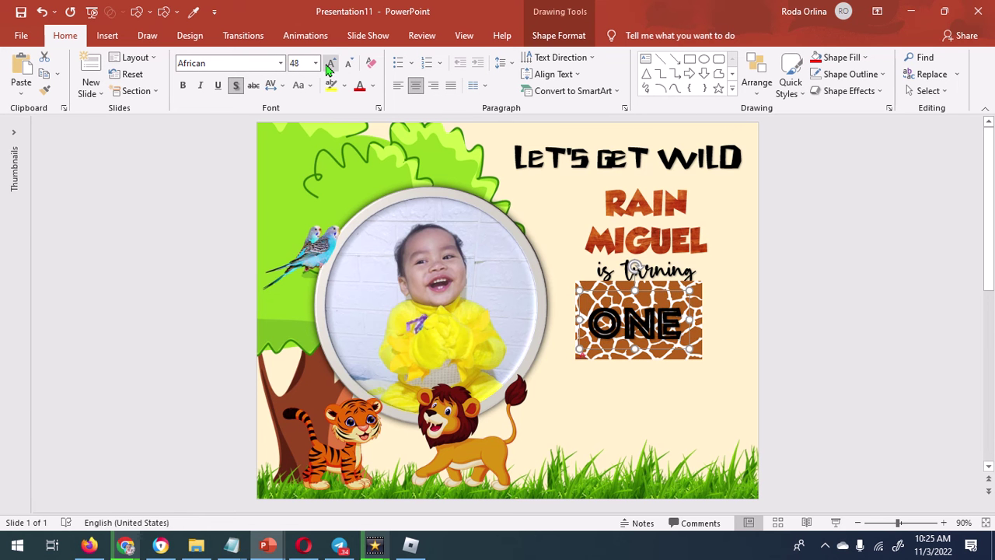
left_click(330, 63)
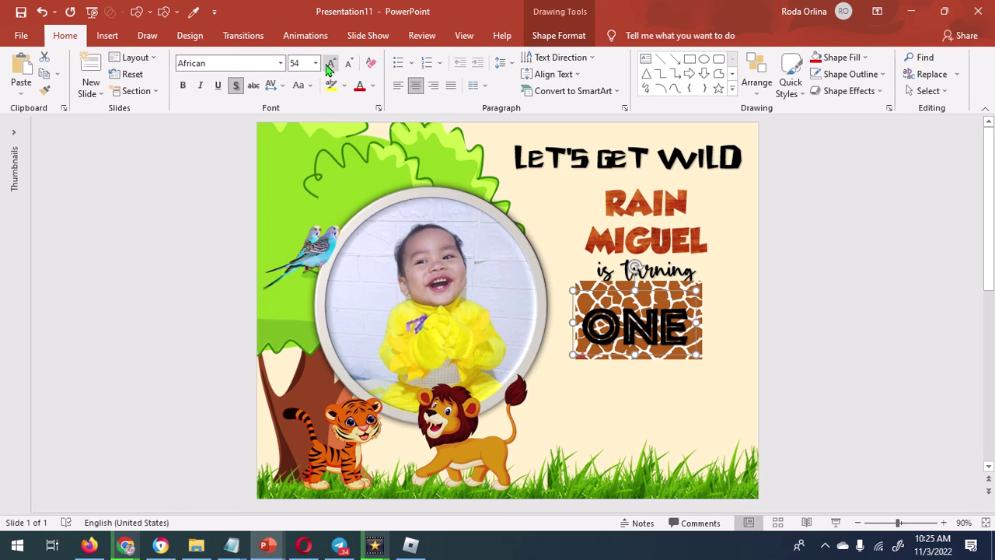
Step: Intersect the giraffe picture with ONE so the print fills its letters
left_click(668, 286)
left_click(658, 329, "shift")
left_click(559, 35)
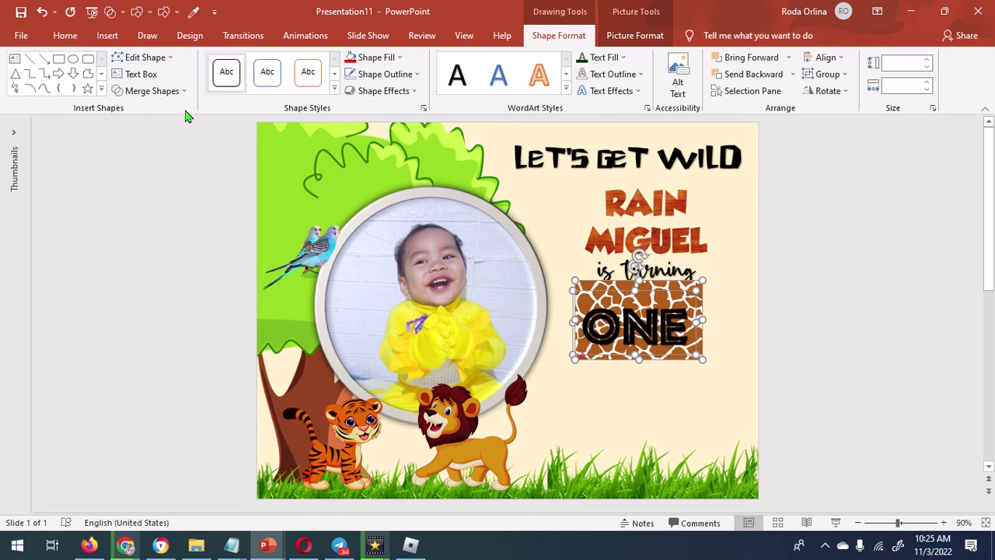
left_click(171, 91)
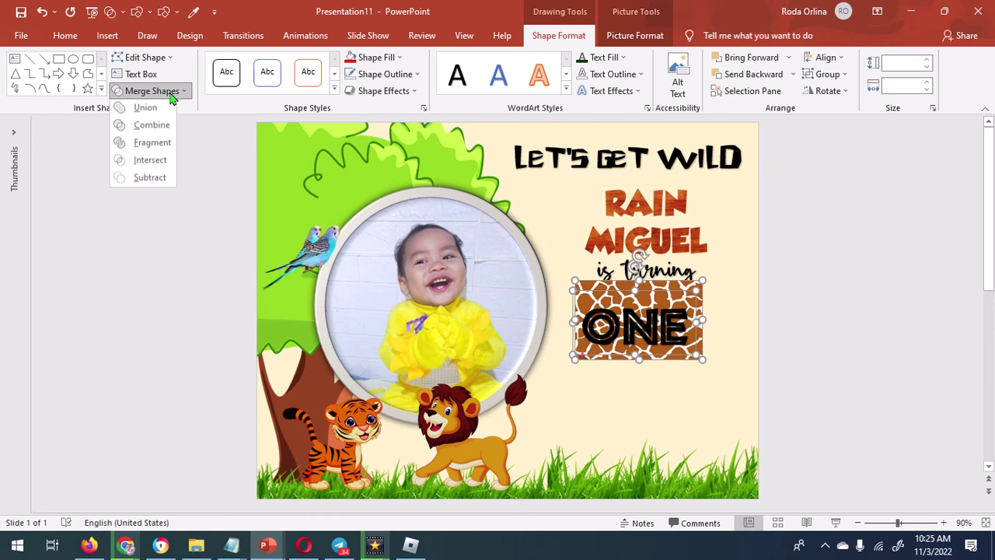
left_click(159, 161)
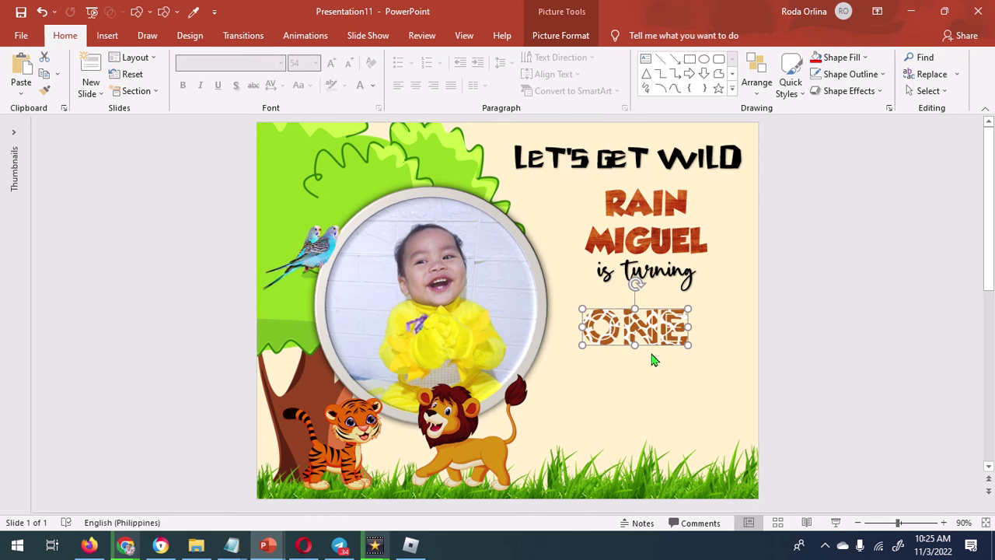
left_click(658, 165)
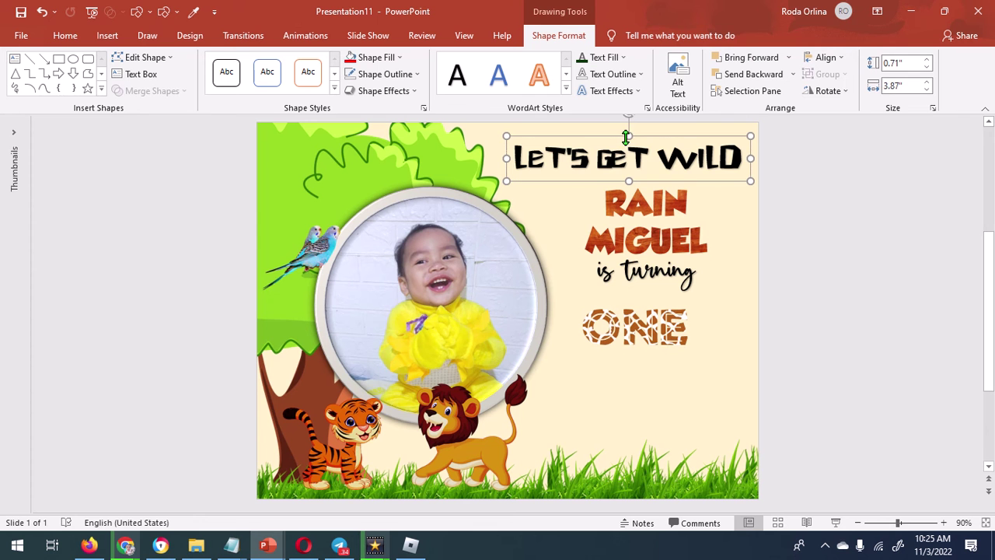
Step: Give the LET'S GET WILD heading a bright green text fill and a coloured text outline
left_click(625, 61)
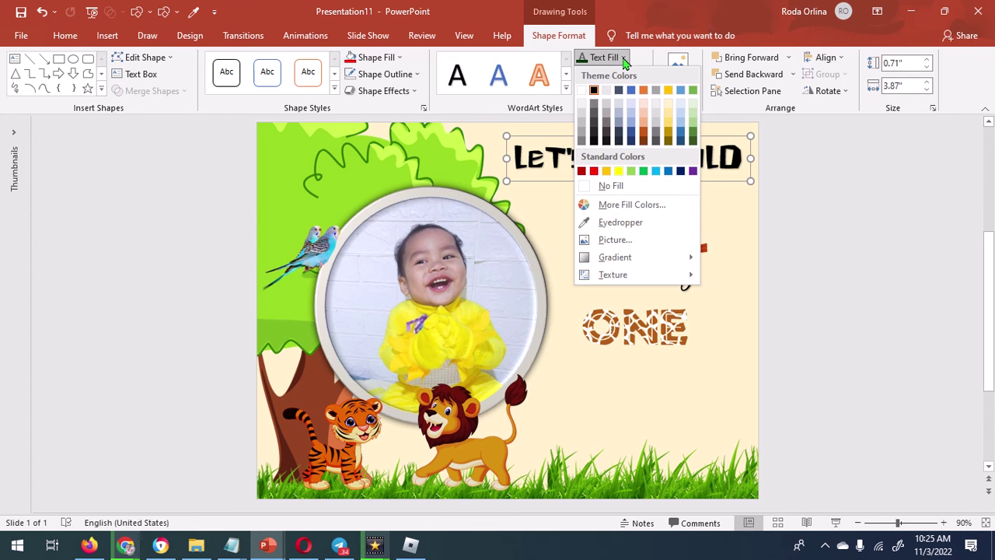
left_click(615, 207)
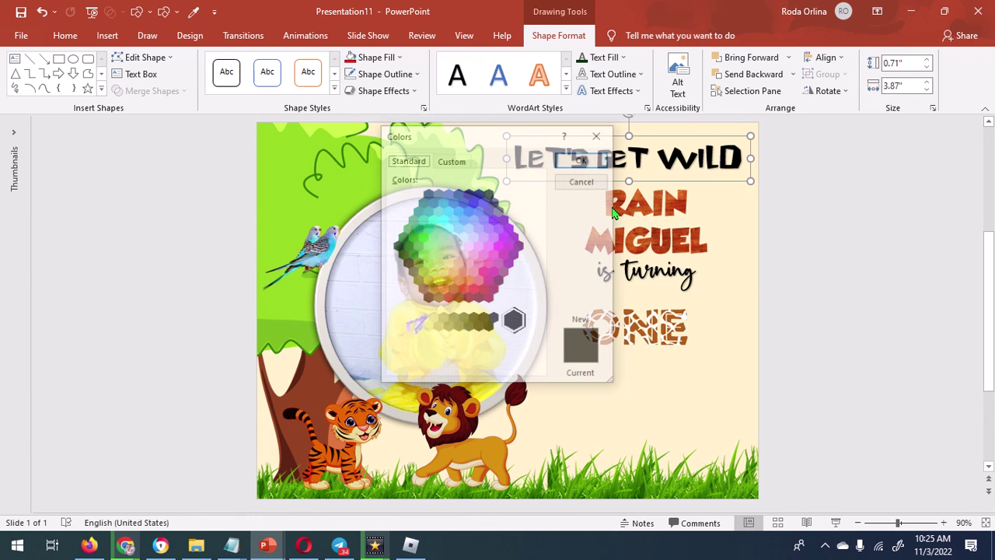
left_click(414, 240)
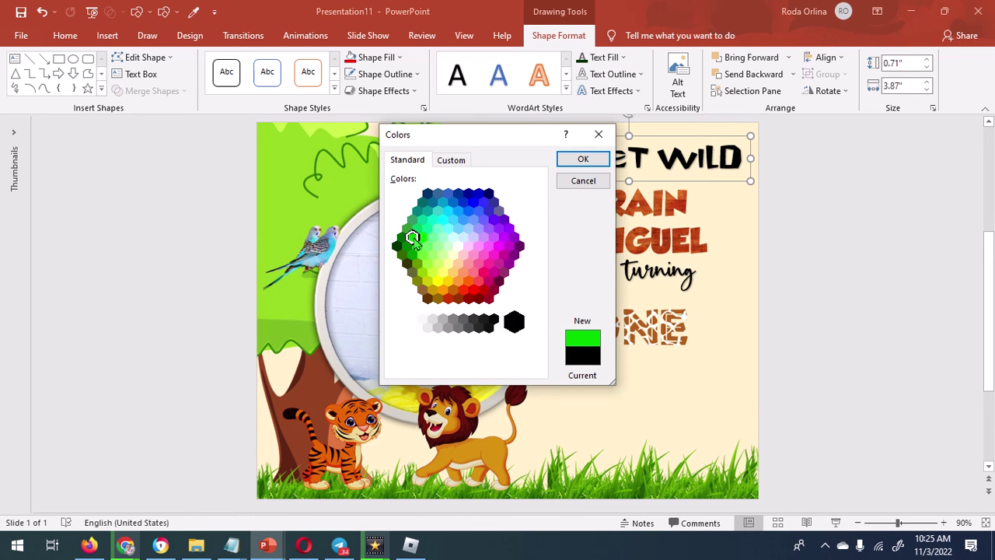
left_click(583, 159)
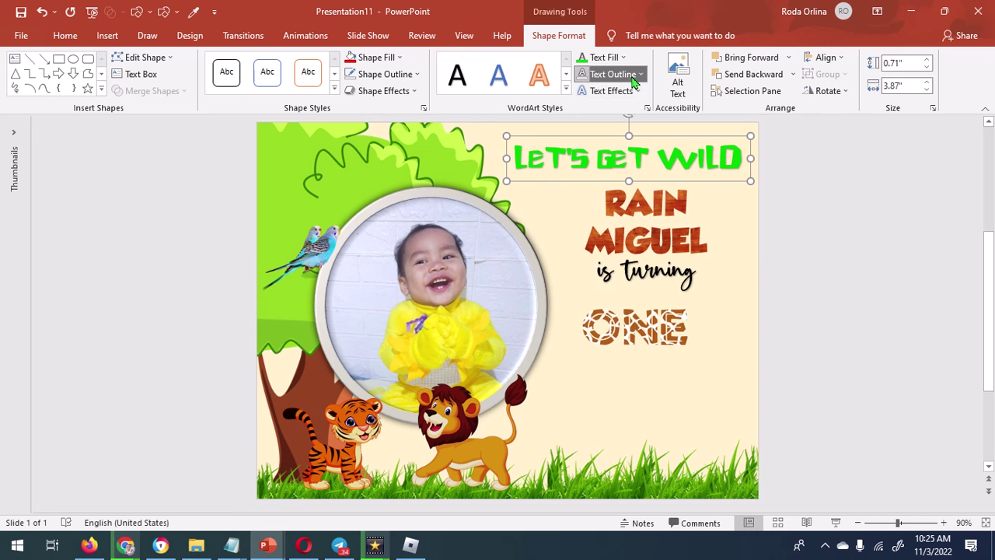
left_click(591, 74)
left_click(618, 188)
left_click(618, 188)
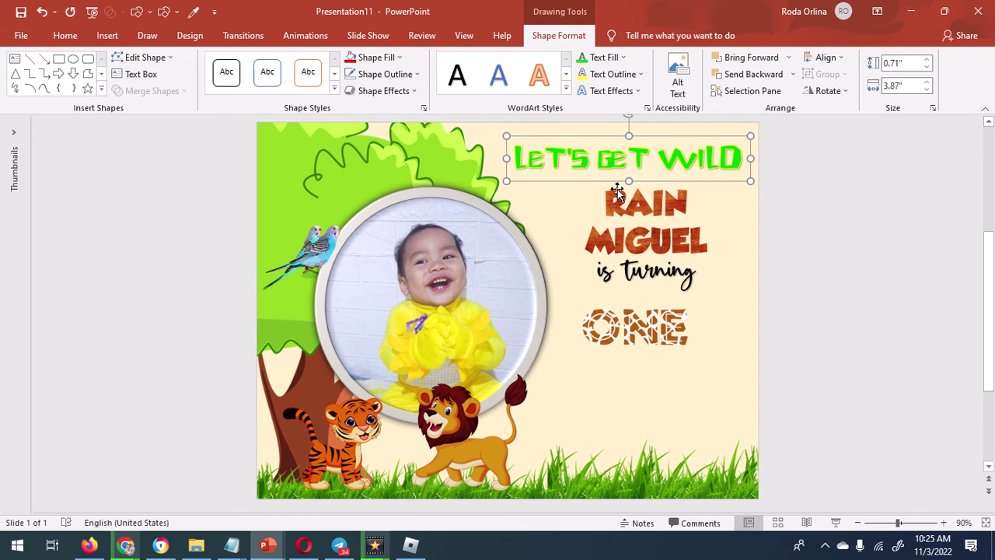
Step: Bold the heading and nudge the name title slightly up and left
left_click(65, 35)
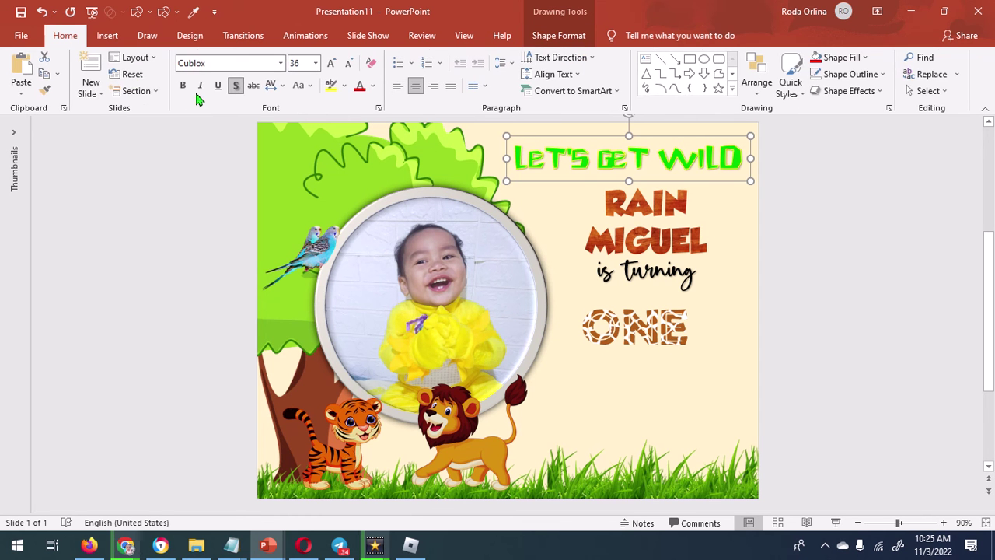
left_click(185, 86)
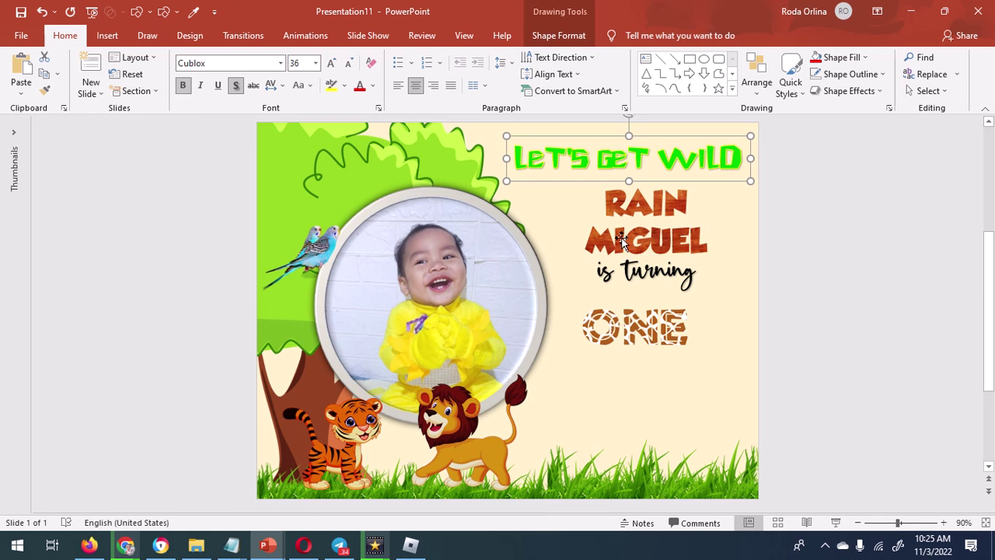
left_click_drag(636, 220, 626, 208)
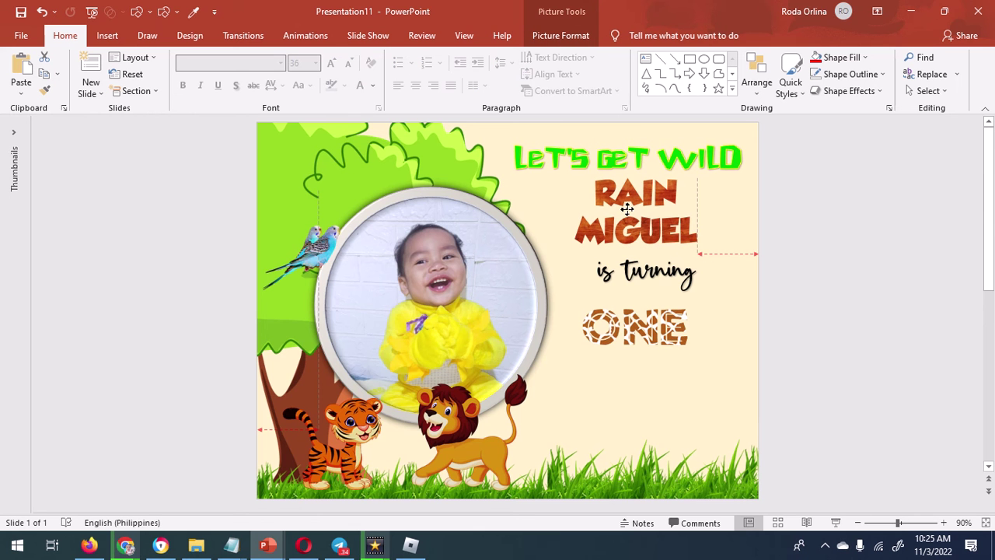
left_click_drag(574, 210, 565, 208)
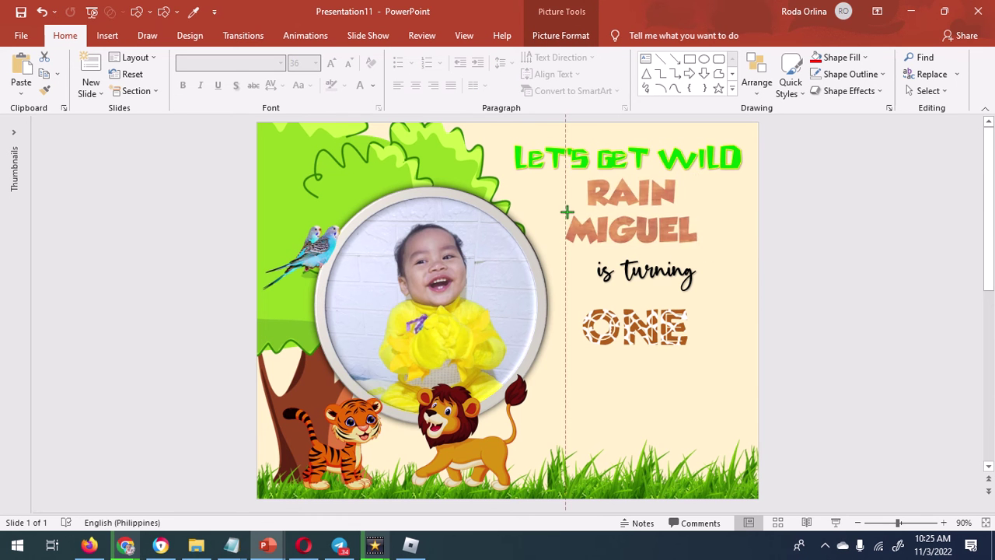
mouse_move(698, 211)
left_mouse_down()
mouse_move(710, 212)
mouse_move(713, 246)
left_mouse_up()
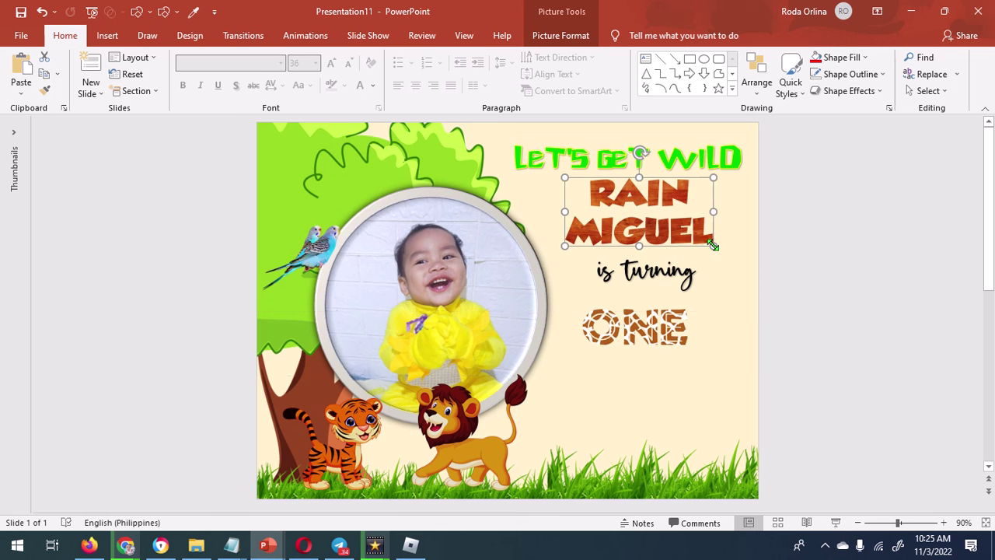
left_click_drag(661, 226, 644, 249)
left_click(646, 249)
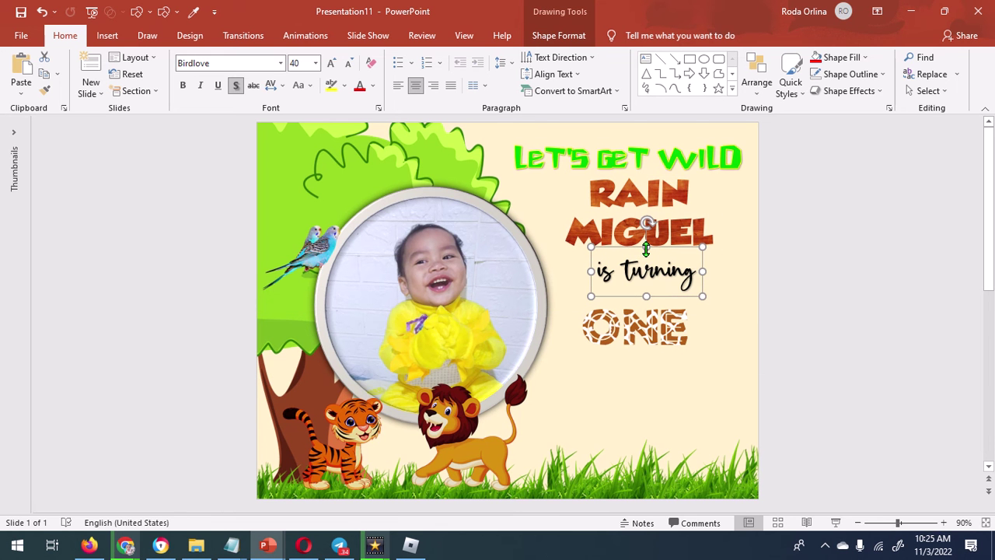
Step: Fill 'is turning' green with a yellow 0 pt-blur shadow, then raise the ONE picture slightly
left_click(571, 37)
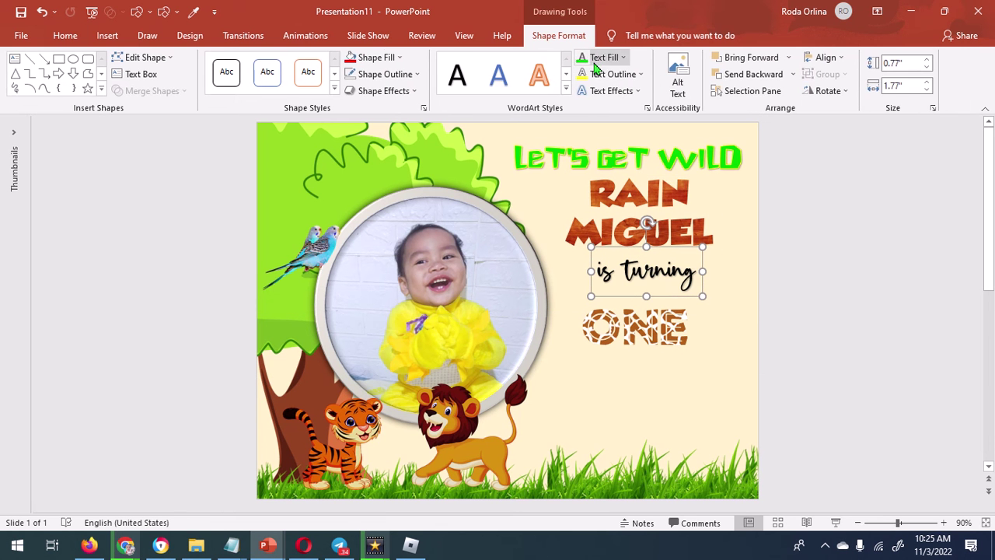
left_click(583, 60)
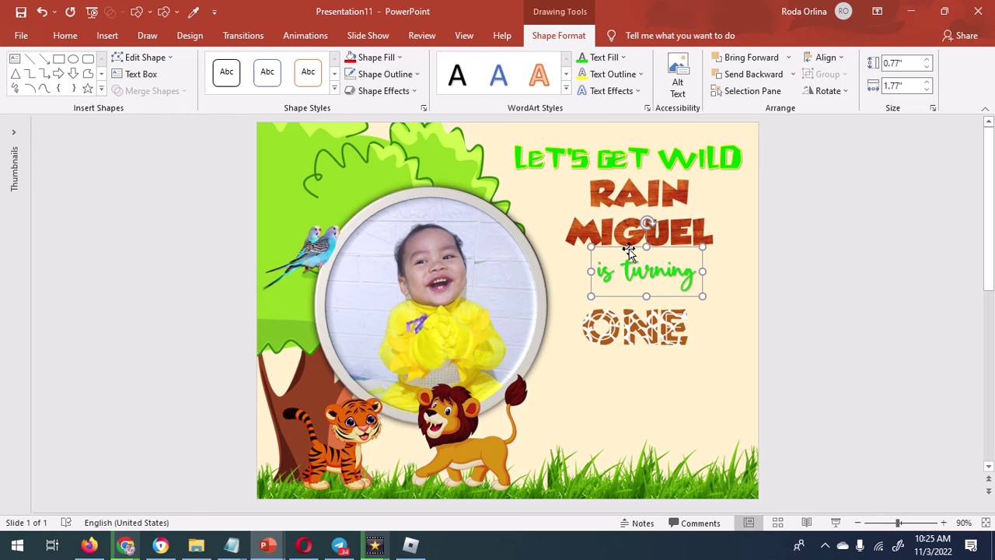
left_click(424, 108)
left_click(841, 185)
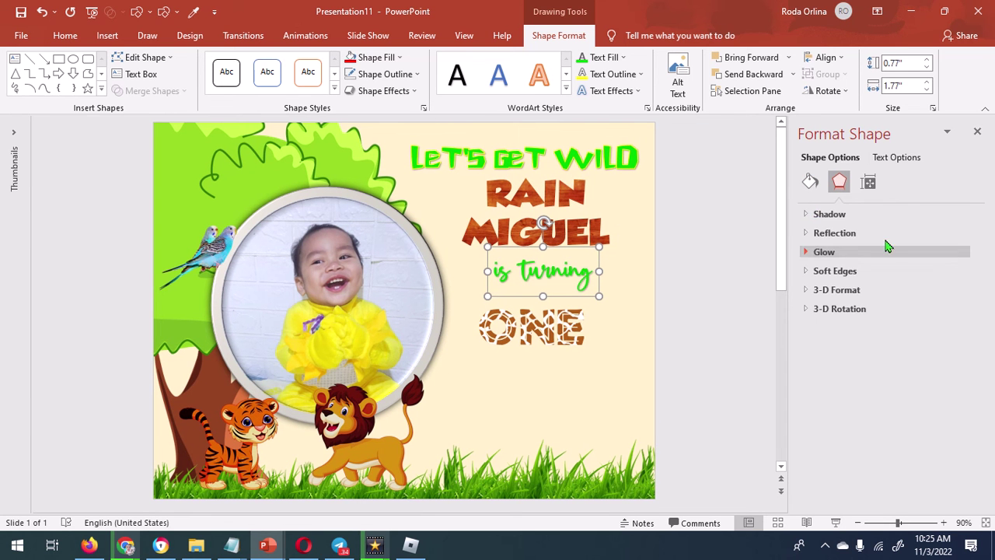
left_click(870, 217)
left_click(959, 262)
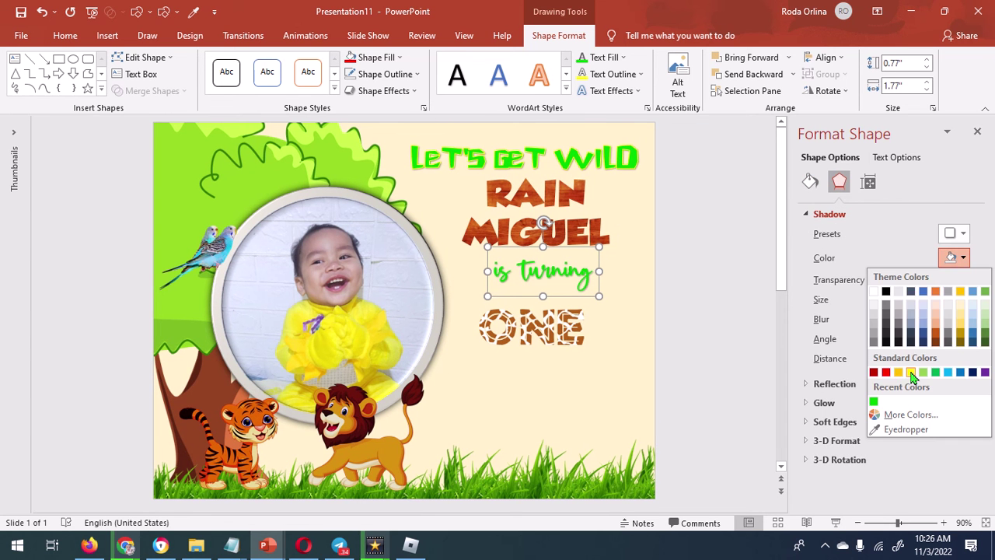
left_click(913, 376)
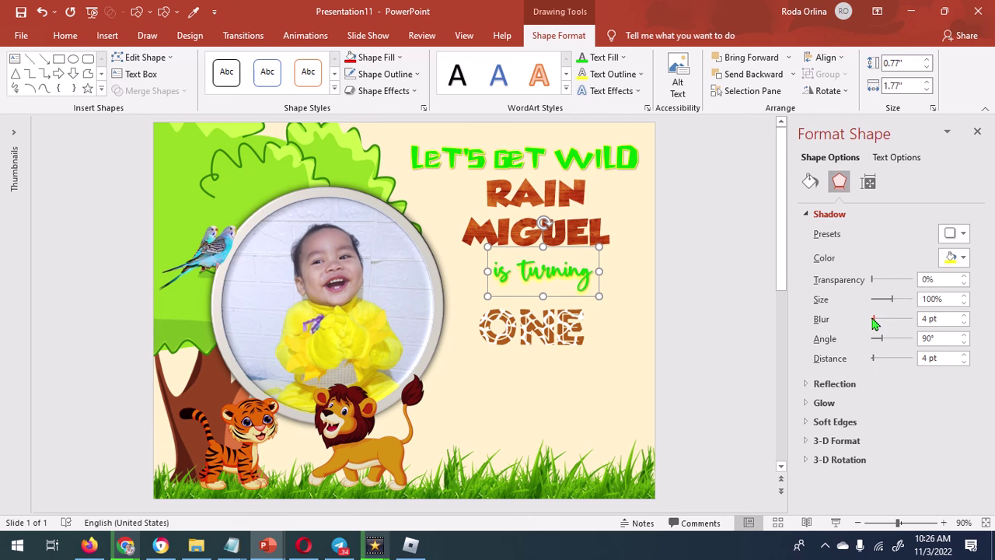
left_click_drag(879, 321, 855, 328)
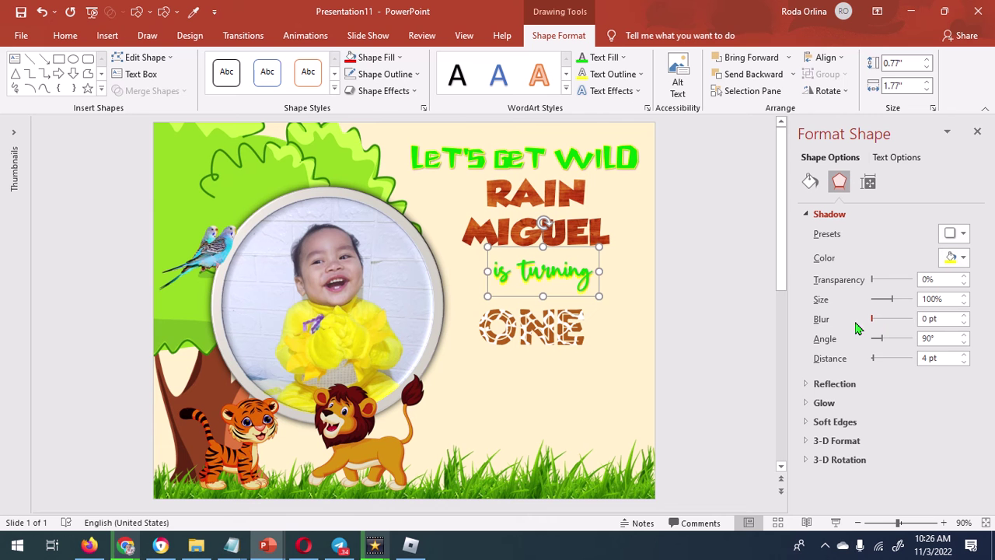
left_click(552, 325)
left_click_drag(556, 321, 555, 315)
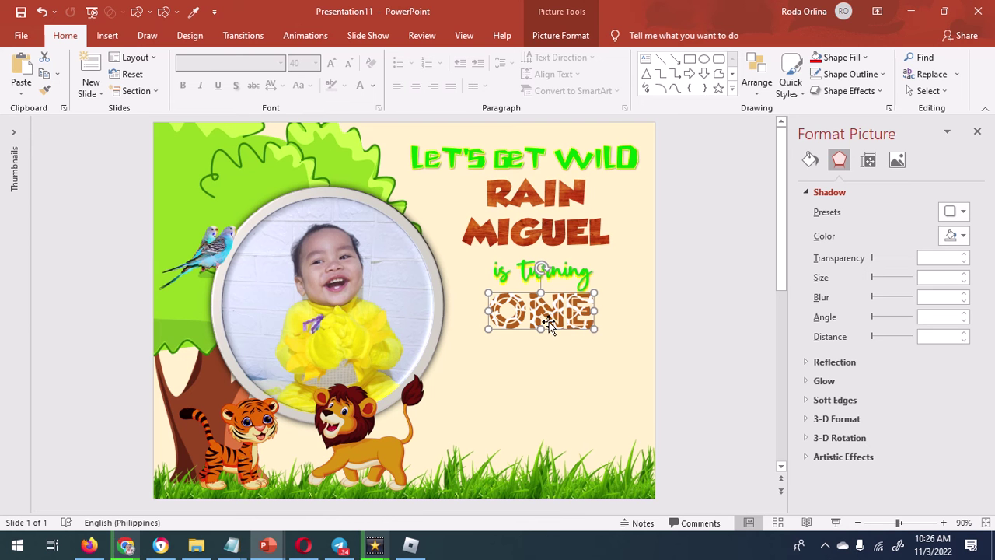
Step: Give the ONE picture a black outline and a dark brown shadow with 0 pt blur
double_click(549, 325)
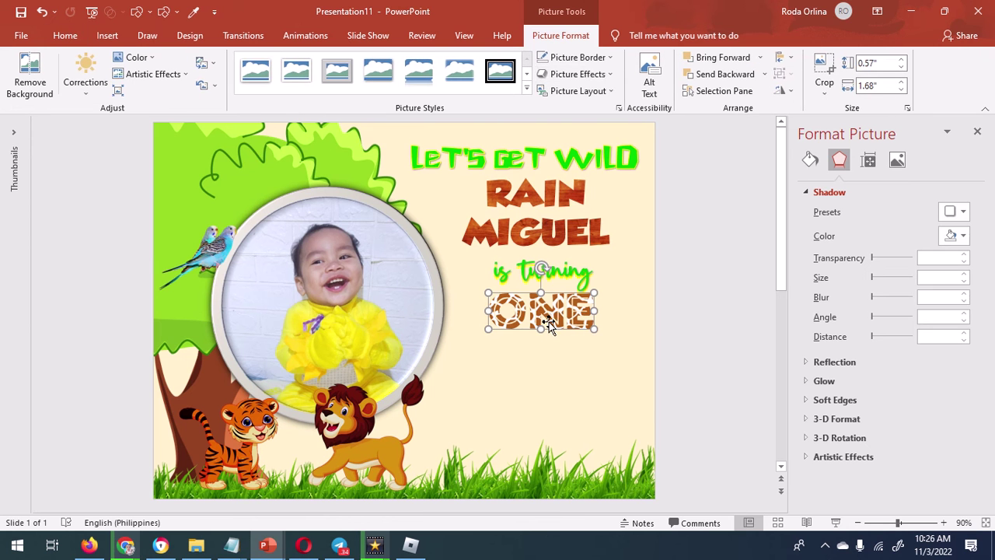
left_click(605, 62)
left_click(556, 91)
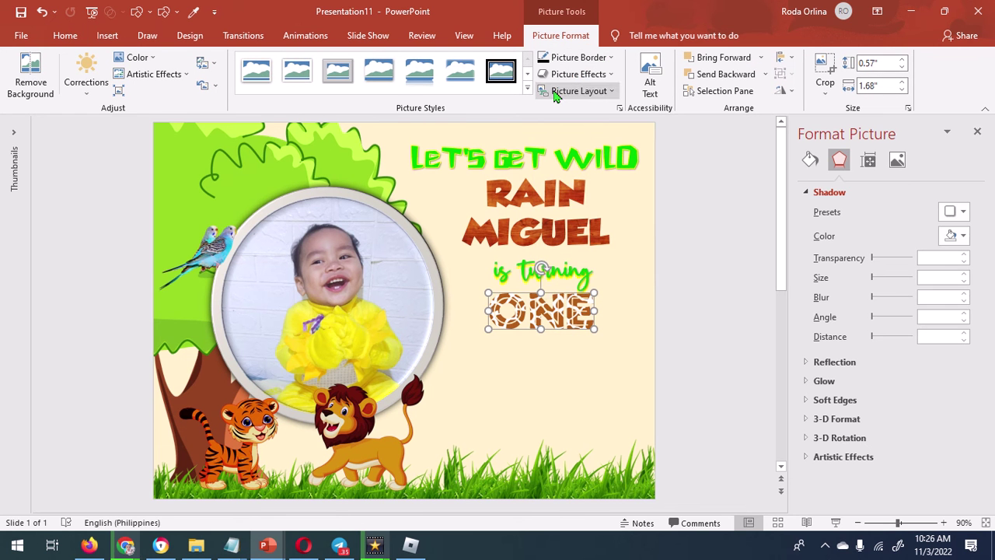
left_click(960, 238)
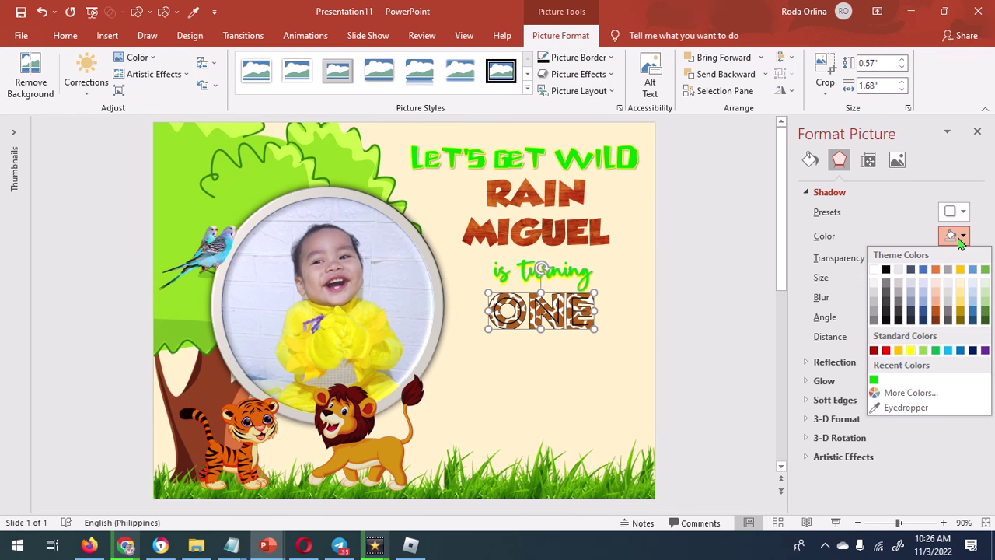
left_click(935, 319)
left_click_drag(873, 297, 858, 307)
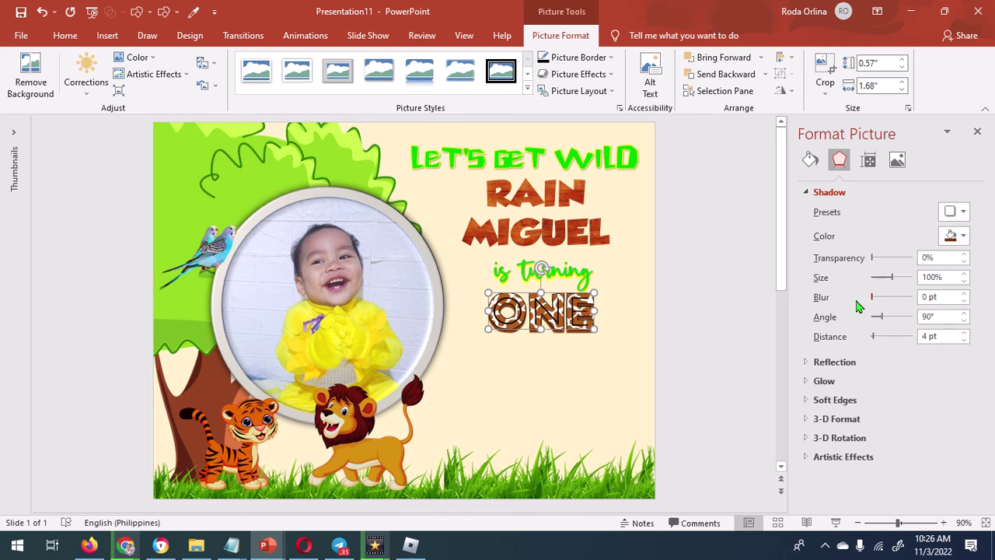
left_click(533, 198)
left_click(602, 62)
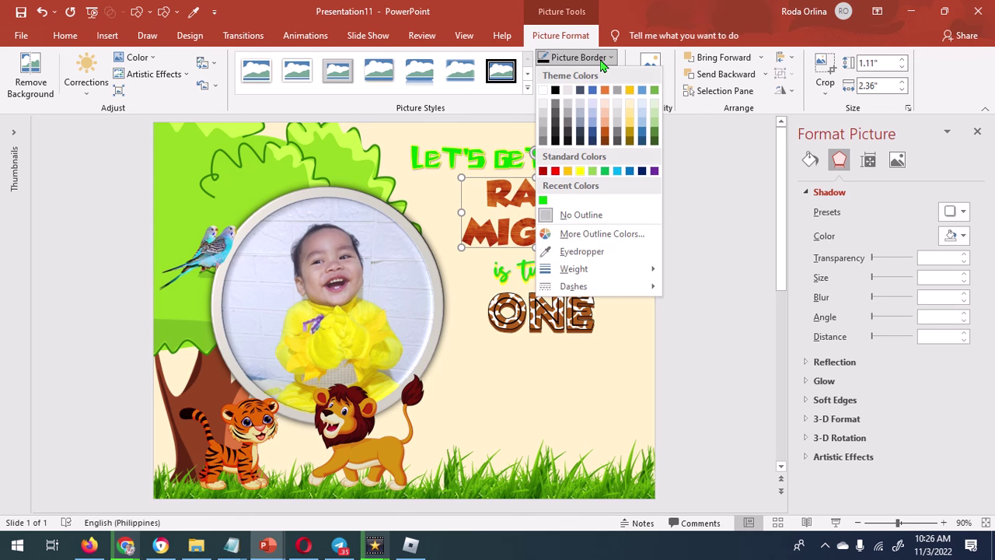
left_click(542, 93)
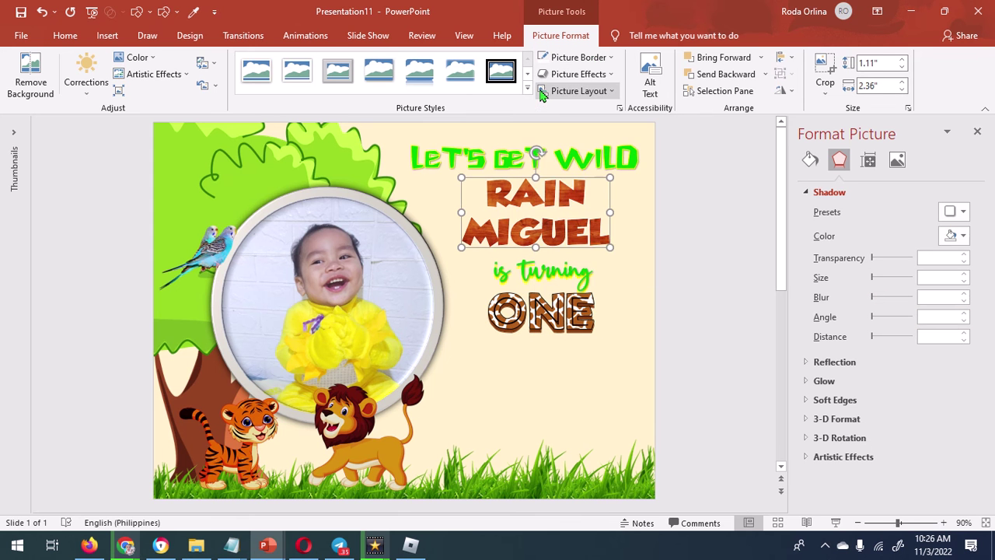
left_click(591, 58)
mouse_move(620, 272)
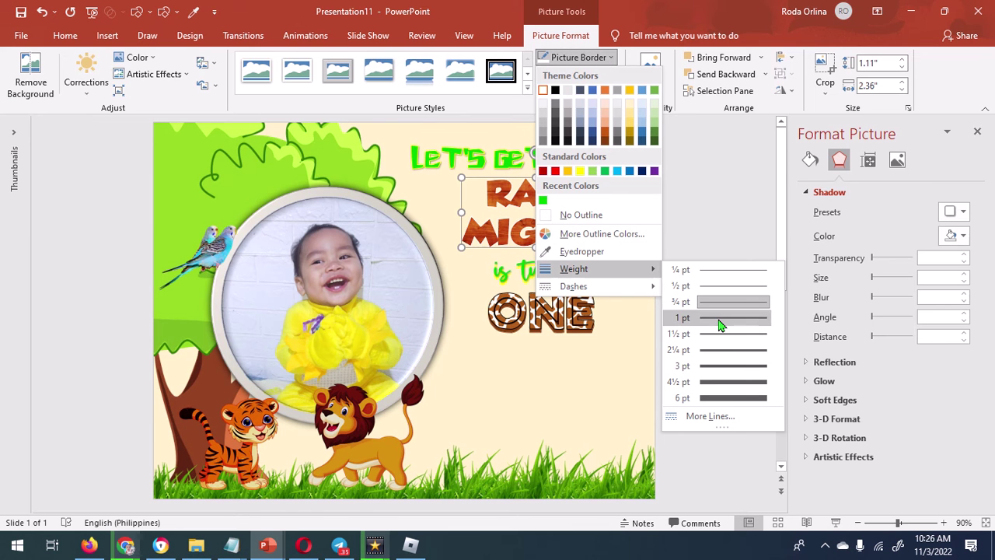
left_click(722, 343)
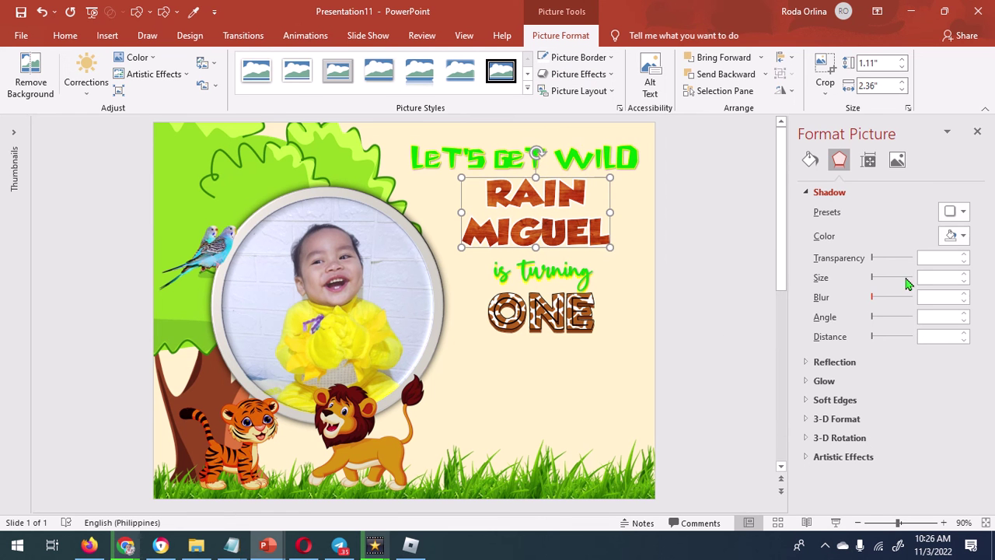
left_click(955, 241)
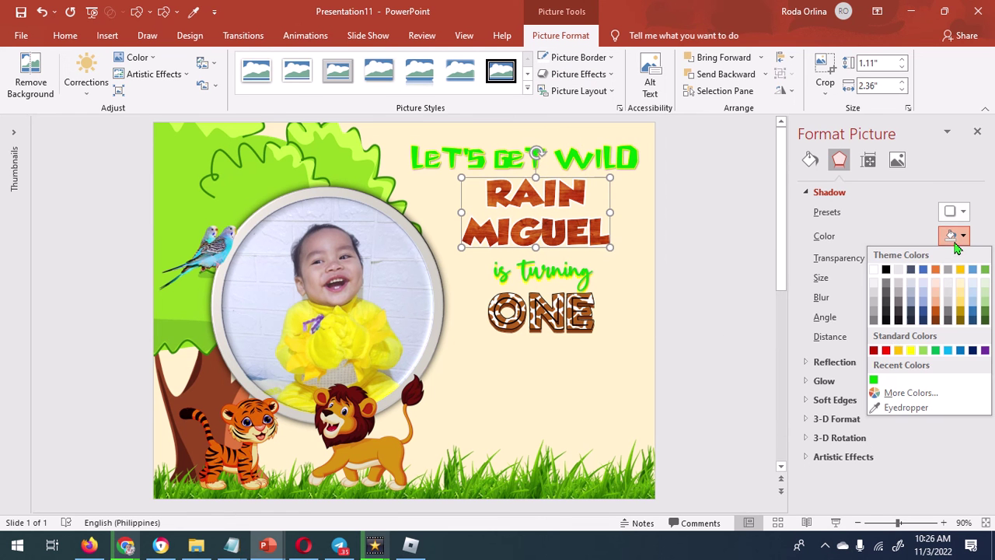
left_click(936, 319)
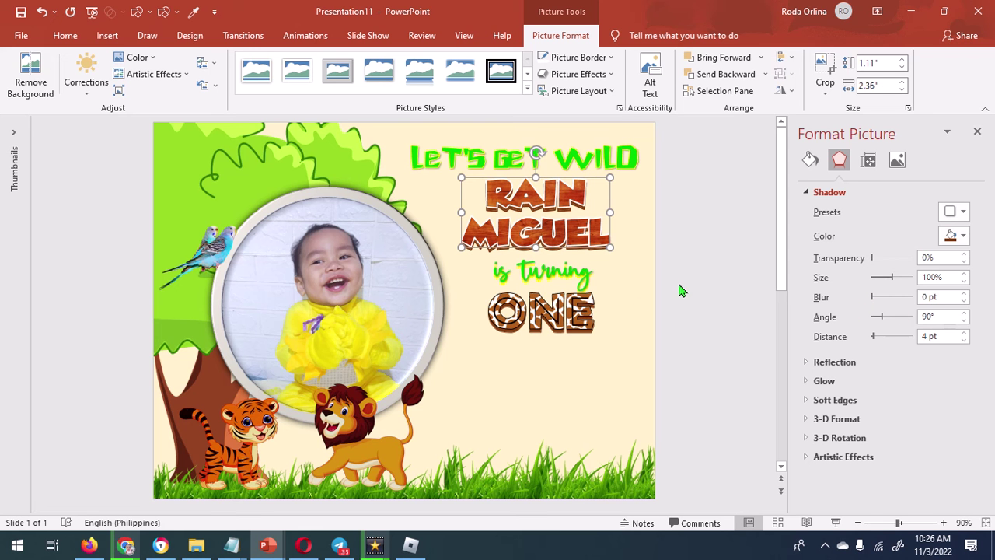
left_click(547, 308)
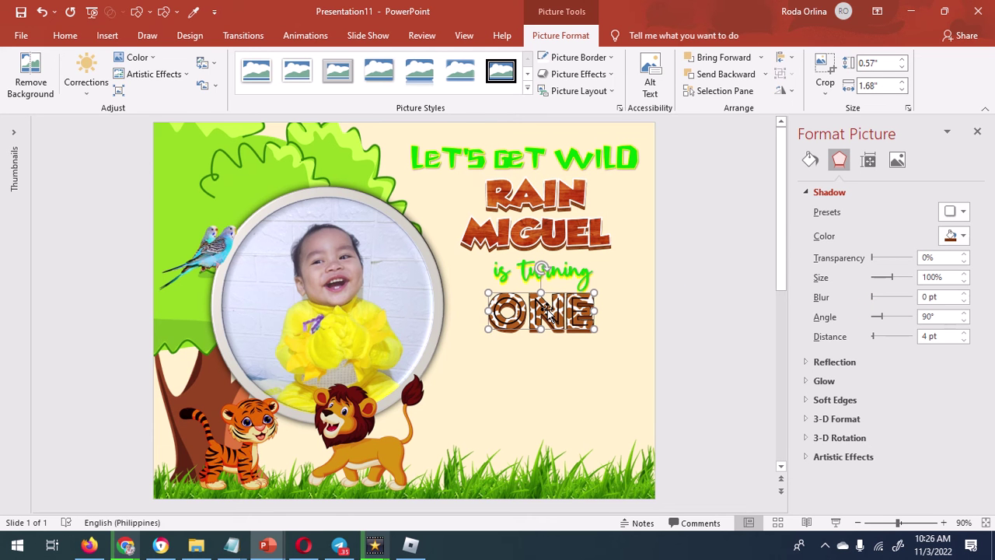
key("Up")
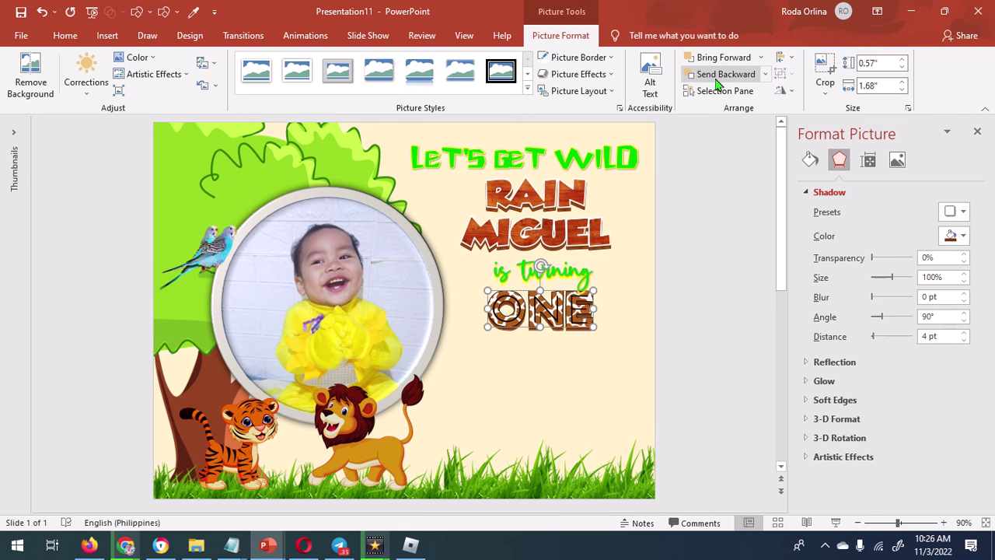
Step: Insert a WordArt text box in the first plain style
left_click(107, 35)
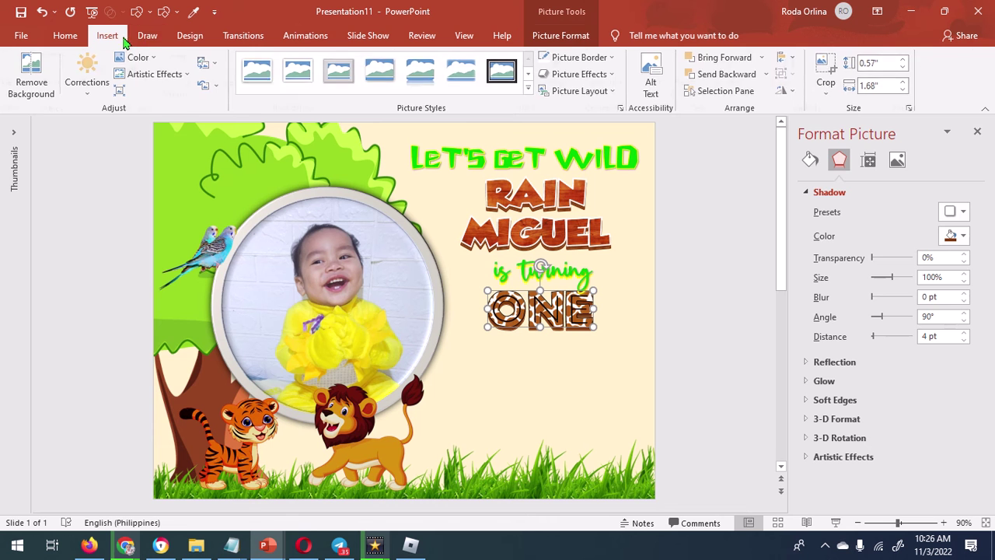
left_click(734, 82)
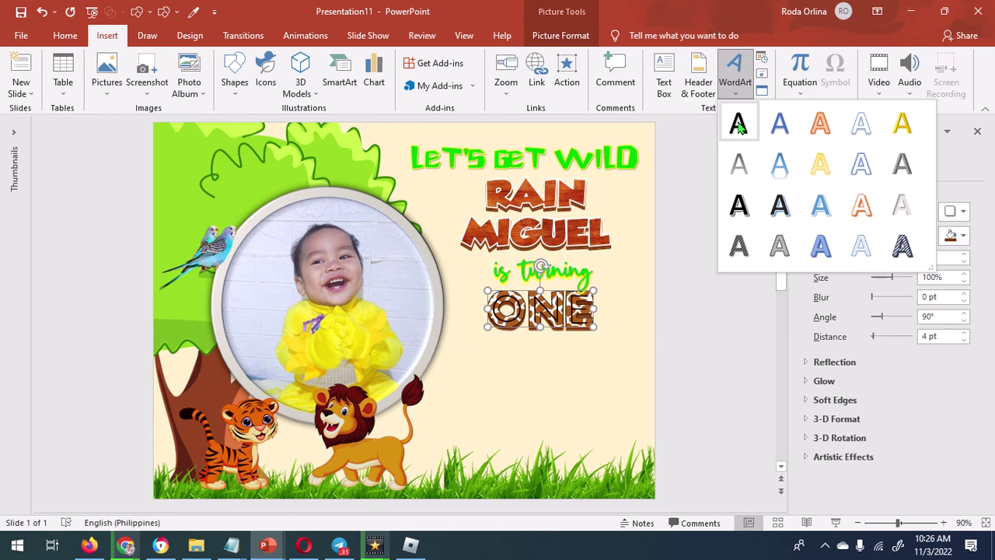
left_click(734, 124)
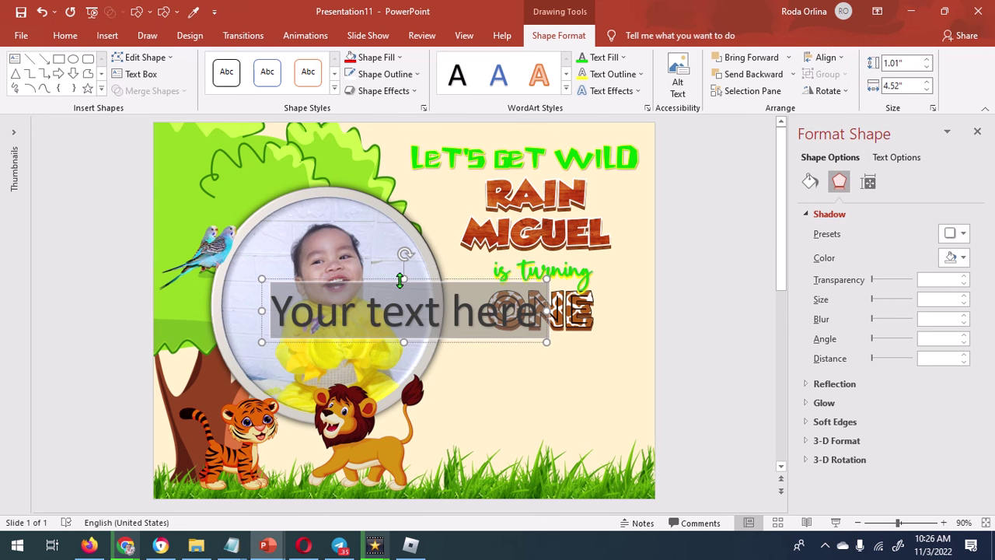
left_click(404, 280)
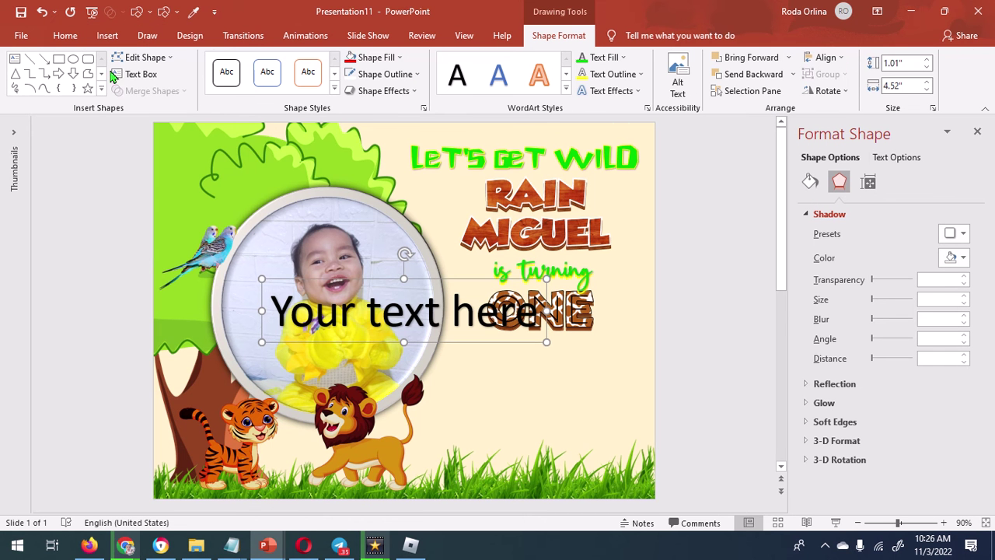
Step: Reduce the WordArt text size and move the box down and to the right
left_click(65, 35)
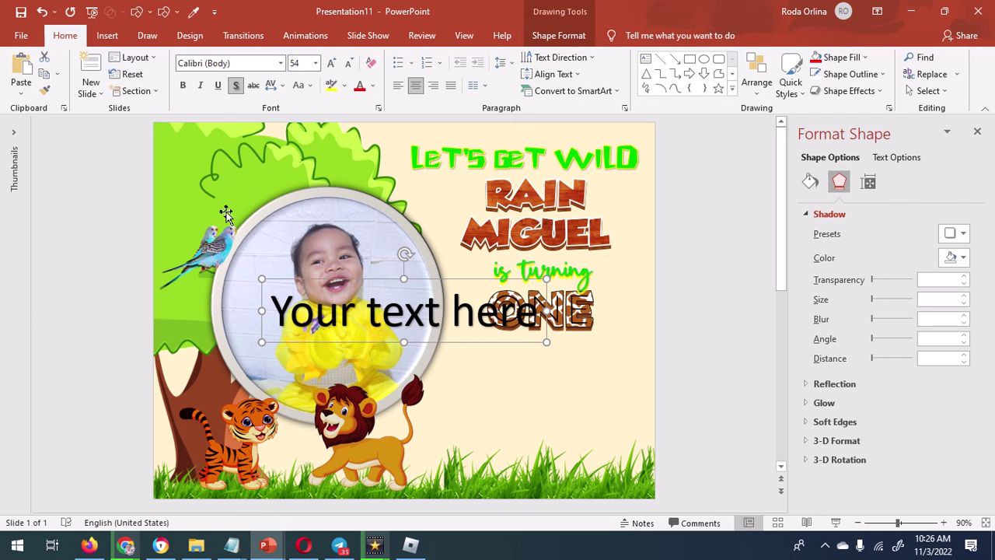
left_click(349, 67)
left_click(349, 67)
left_click(349, 67)
left_click(349, 67)
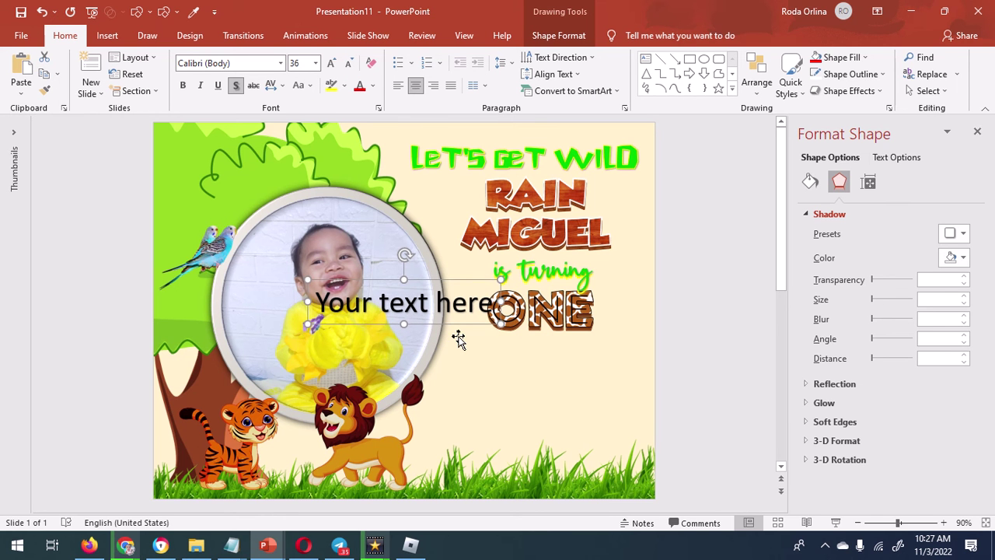
key("Right")
key("Down")
key("Down")
key("Down")
key("Right")
key("Right")
key("Right")
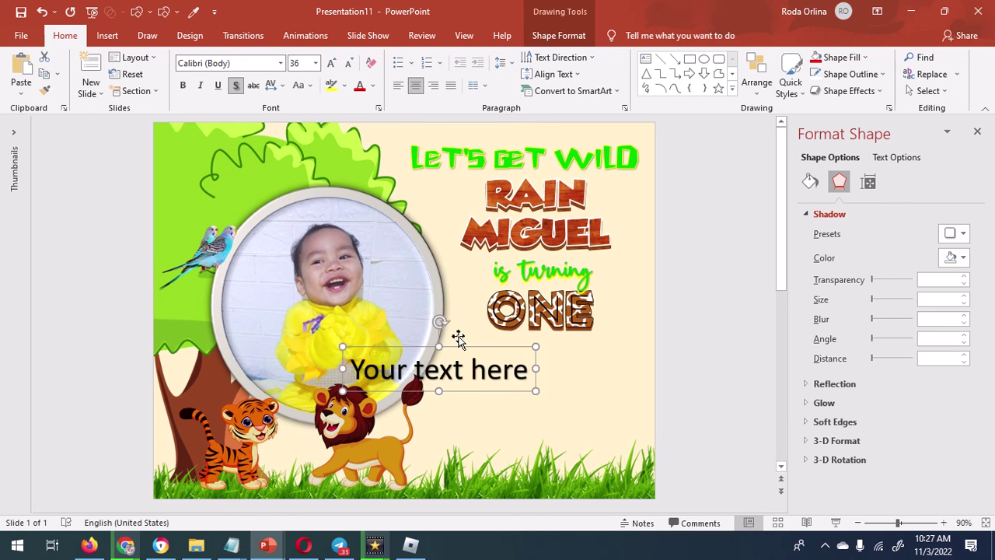
key("Right")
key("Right")
key("Right")
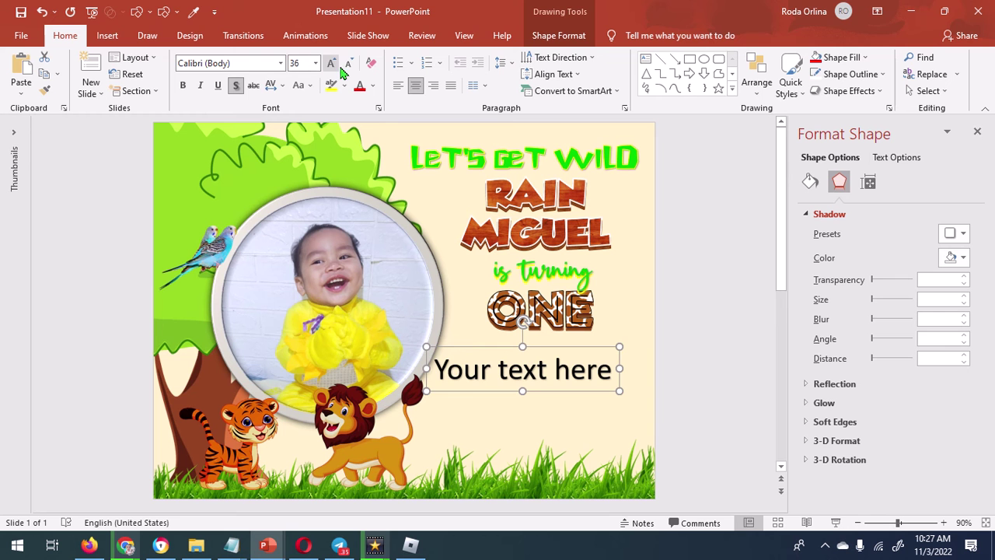
Step: Shrink the placeholder text further until it reaches 16 pt
left_click(349, 62)
left_click(349, 63)
left_click(349, 63)
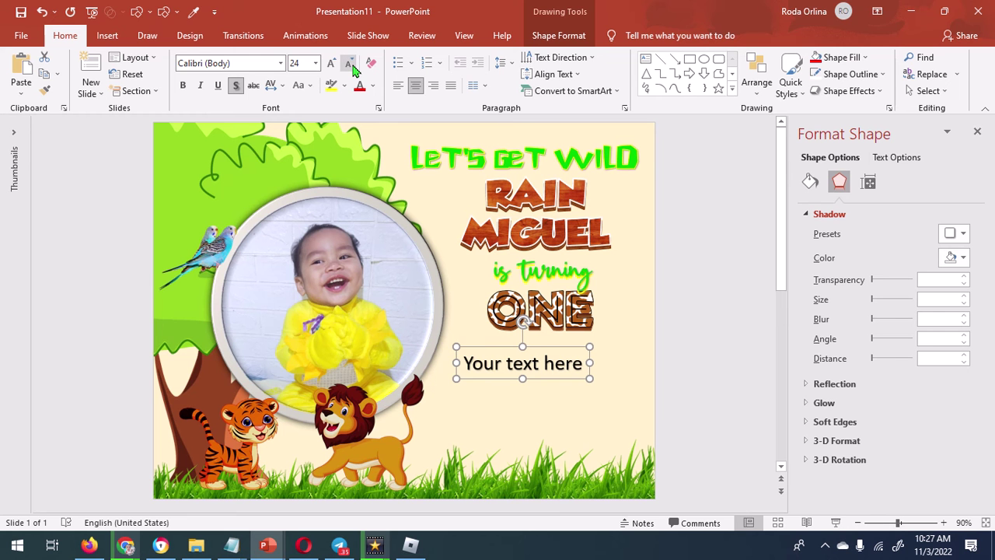
left_click(352, 66)
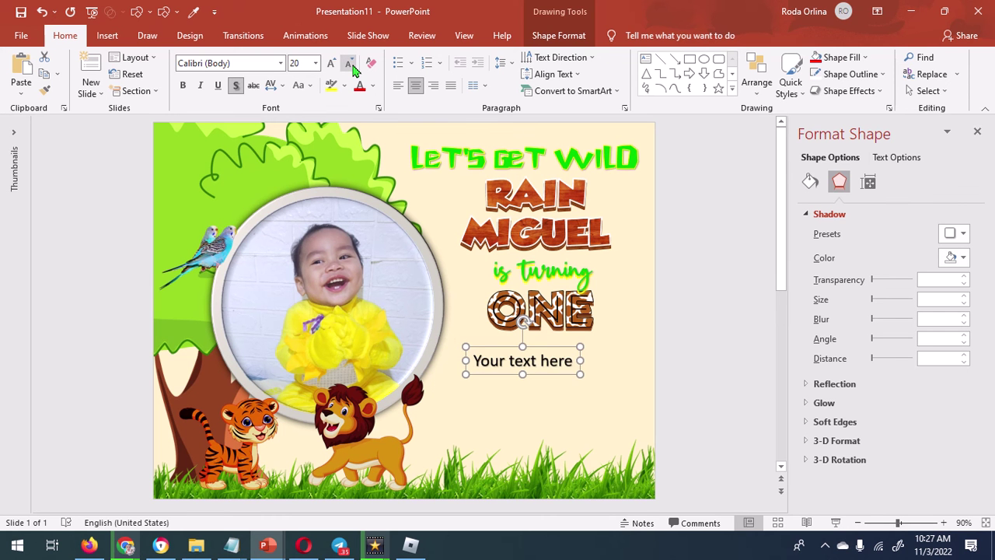
left_click(351, 66)
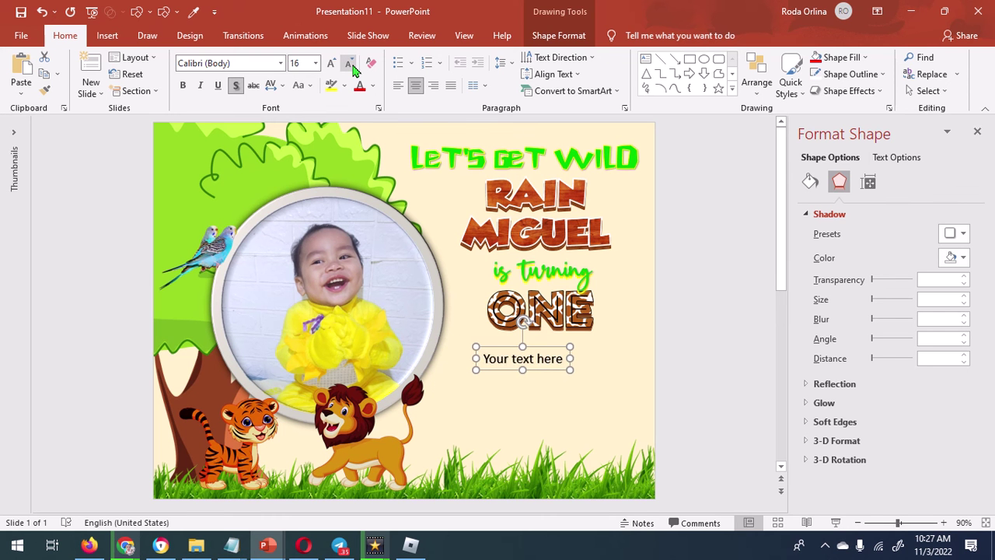
left_click(506, 359)
Step: Replace the placeholder with 'SUNDAY, NOVEMBER 13TH' and '3:00 PM' on the next line
key("ctrl+a")
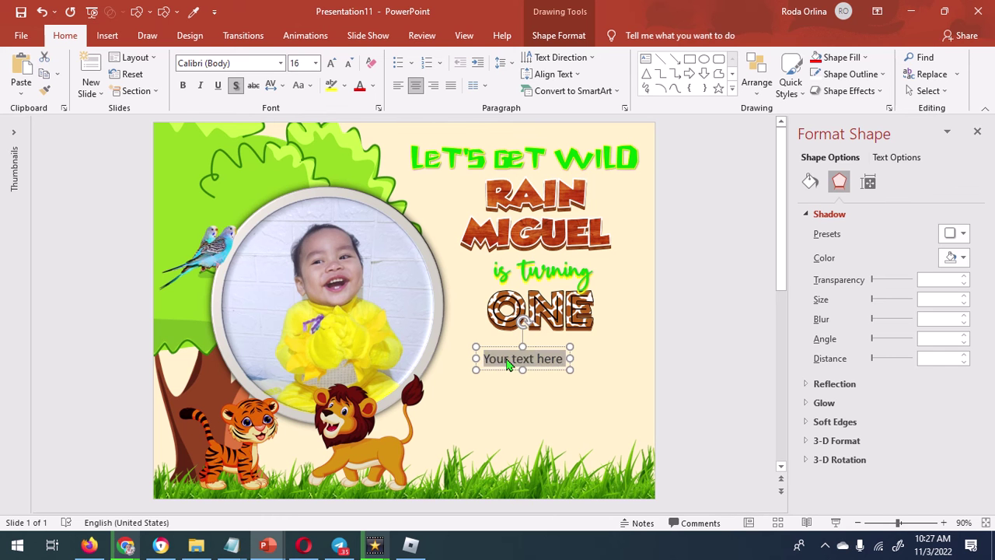
type("SUNDAY")
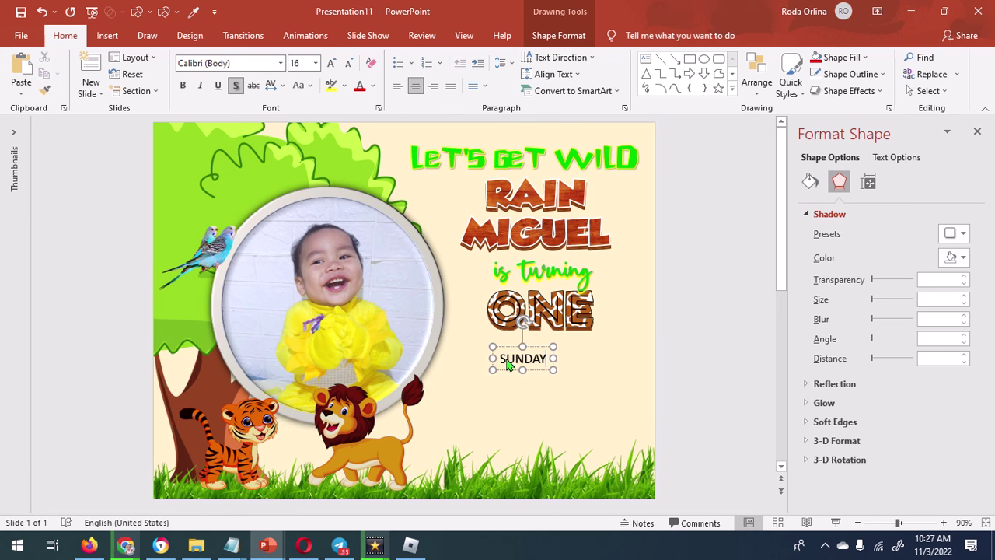
type(", NO")
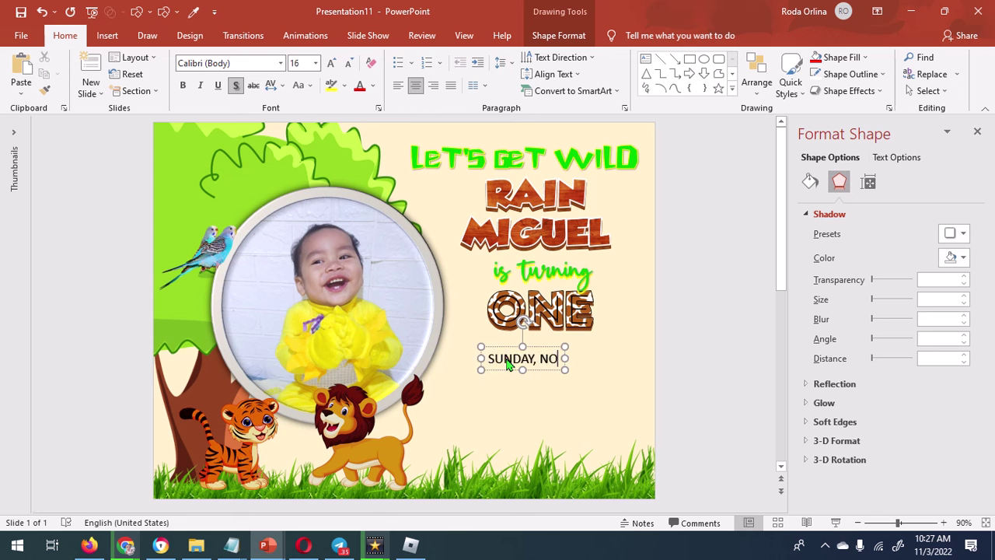
type("VEMBER")
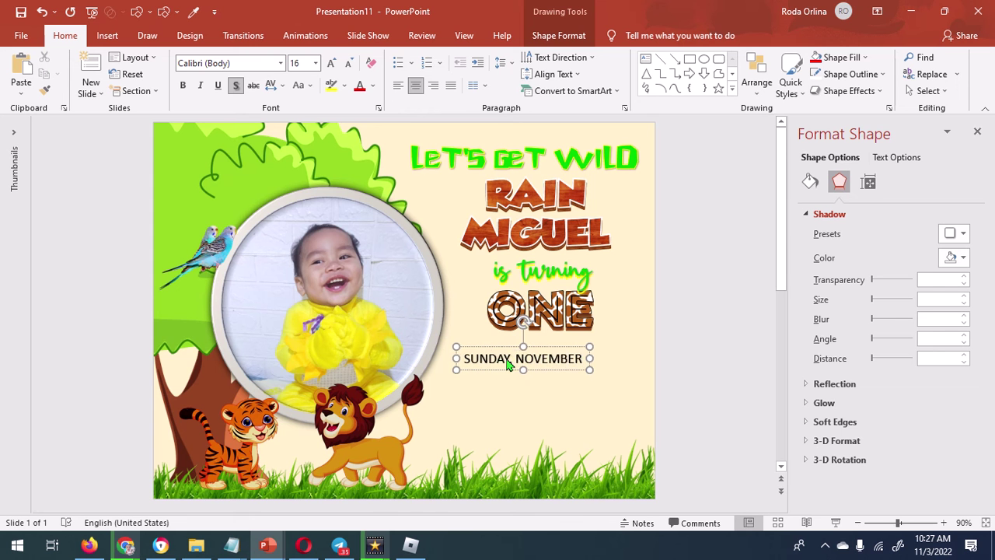
type(" 13T")
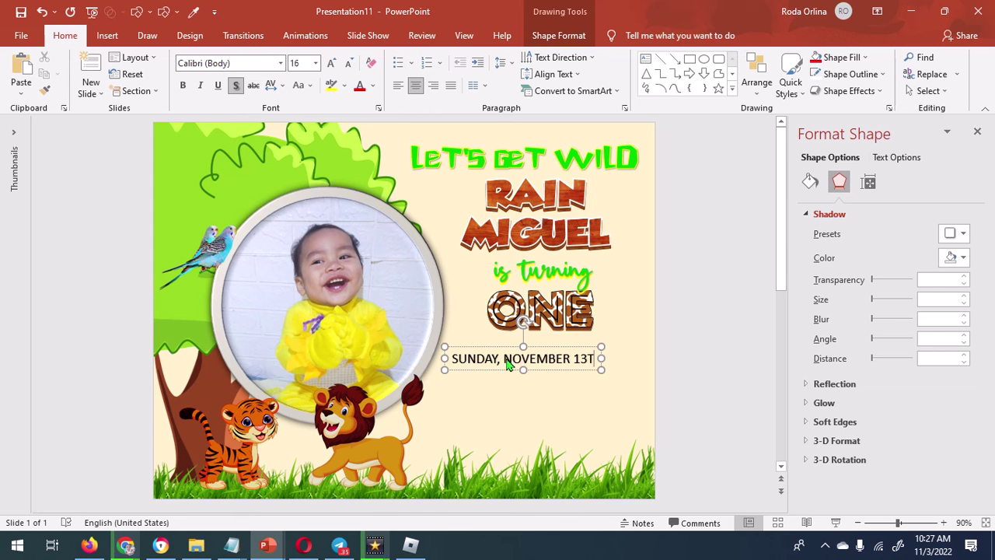
type("H")
key("Return")
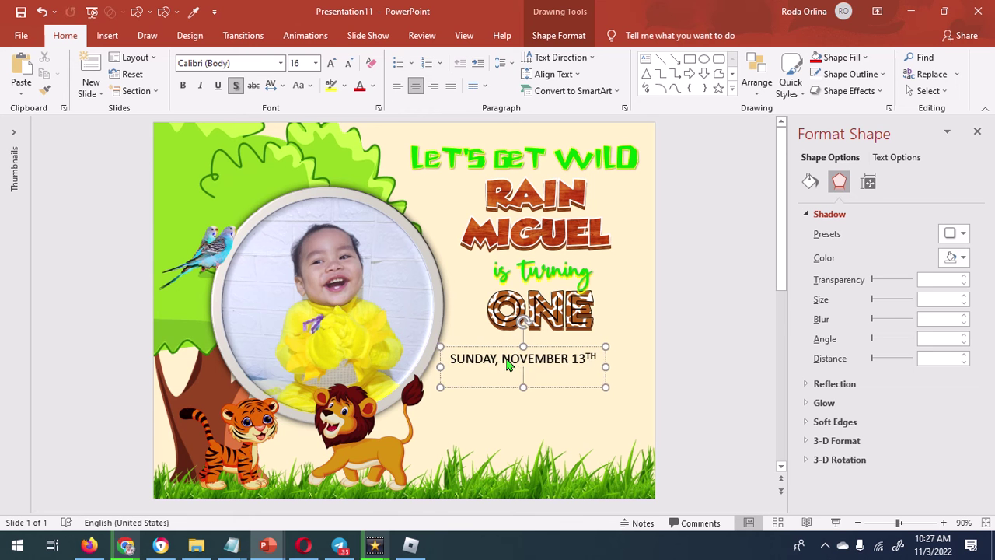
type("3:00")
type(" PM")
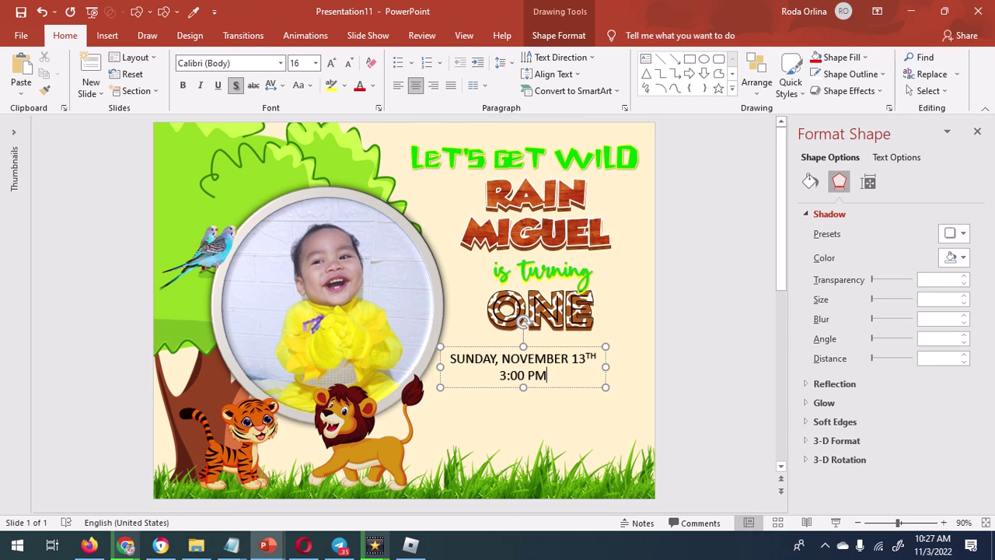
Step: Add the venue's street address and its city on two further lines
key("Return")
type("CAMIA")
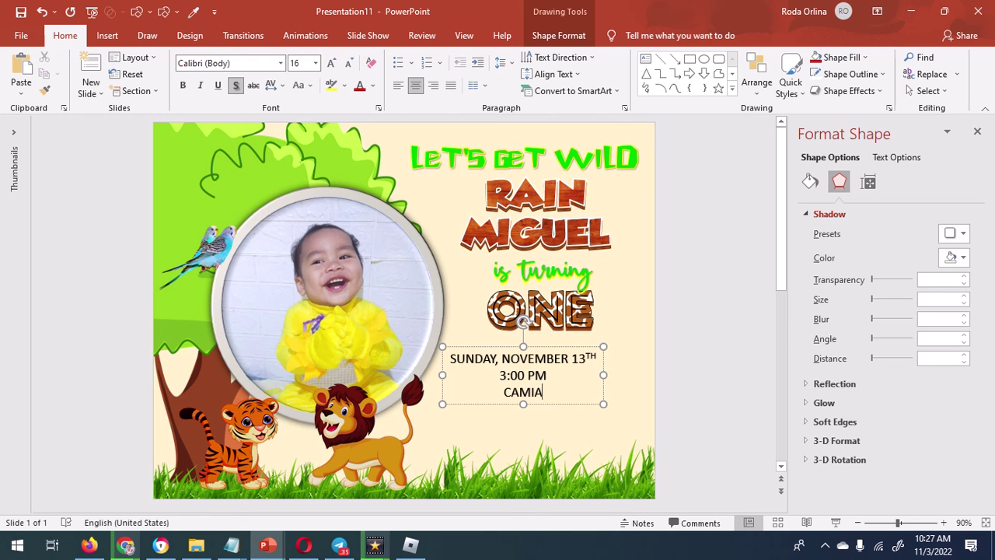
type(" ST")
type(" NA")
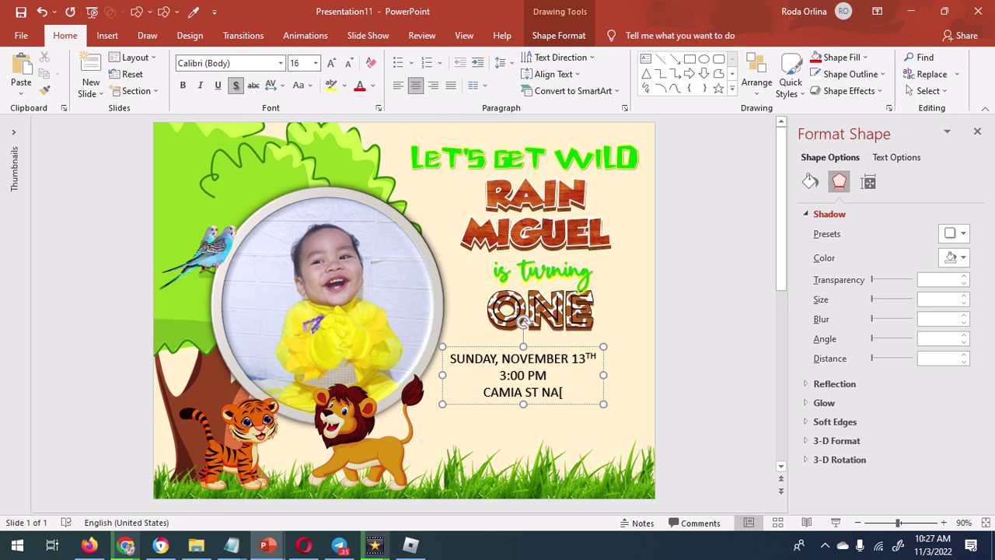
type("P")
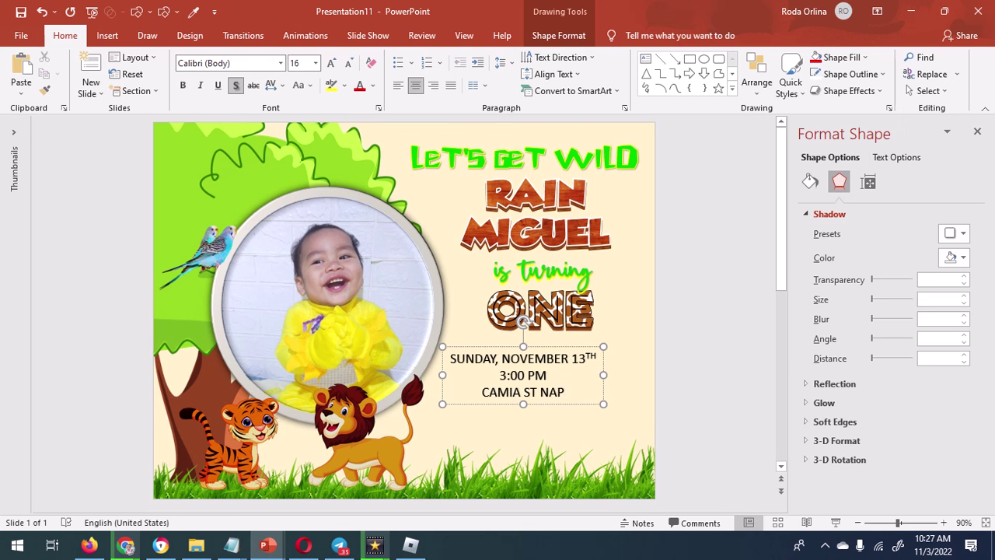
type("ICO")
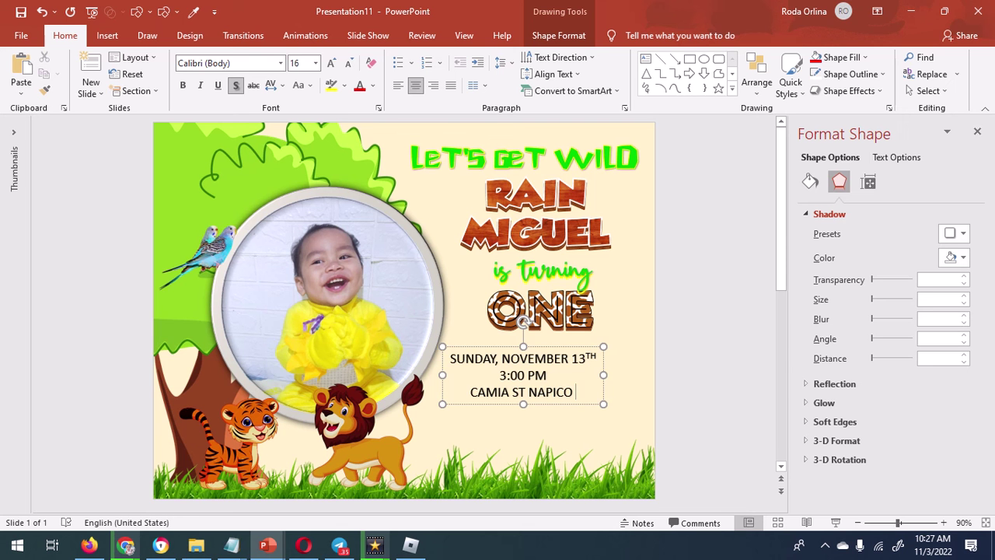
key("BackSpace")
type(", MANGO")
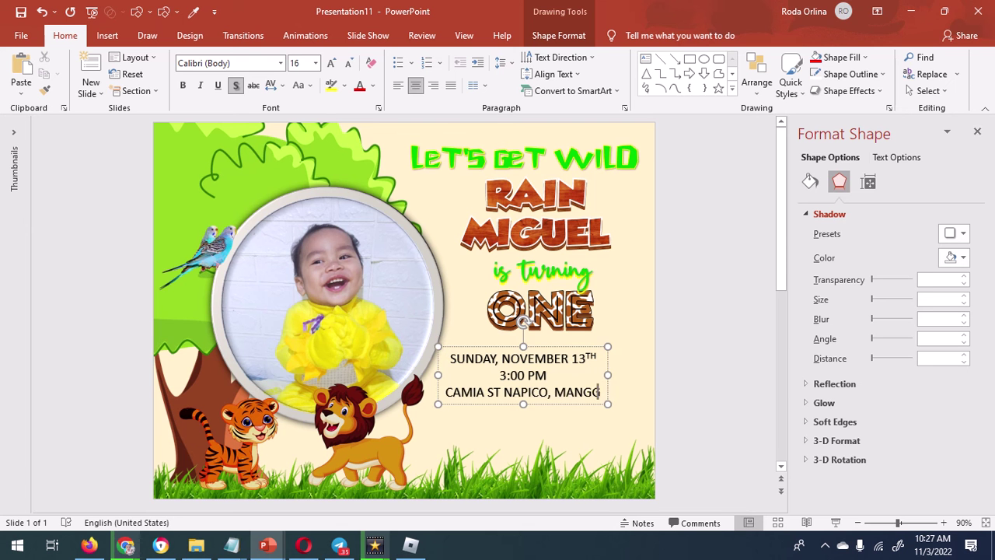
type("AHAN")
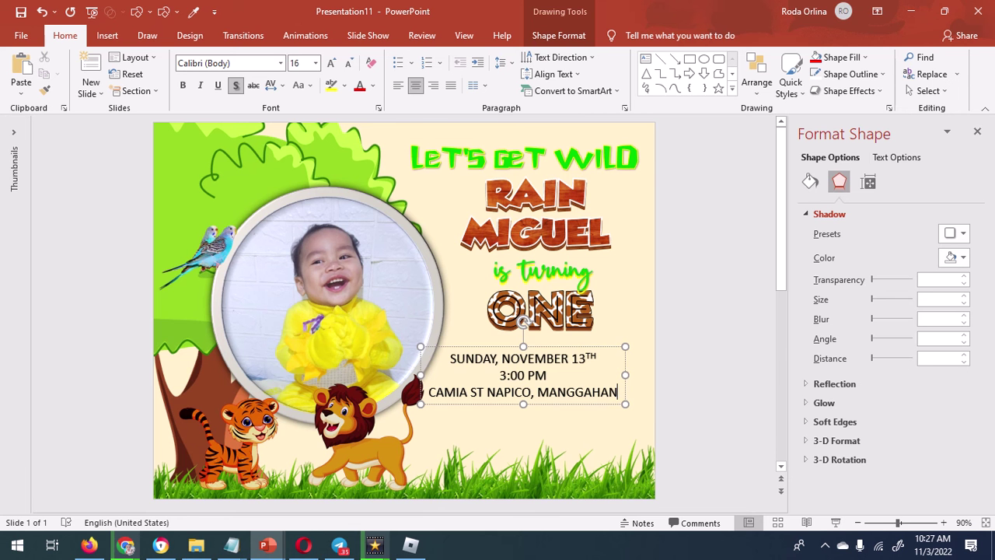
scroll(569, 365, "up", 6, "ctrl")
key("Return")
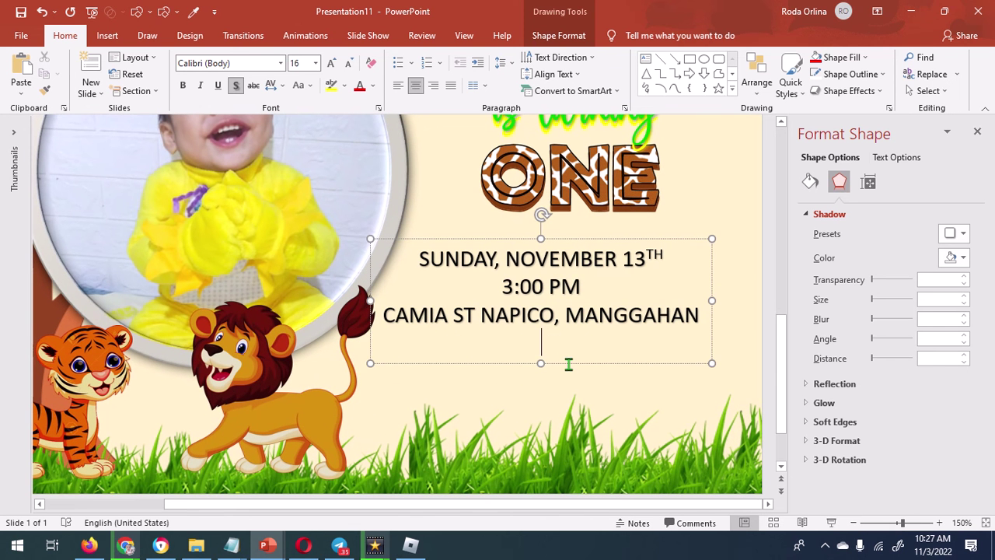
type("PASIG")
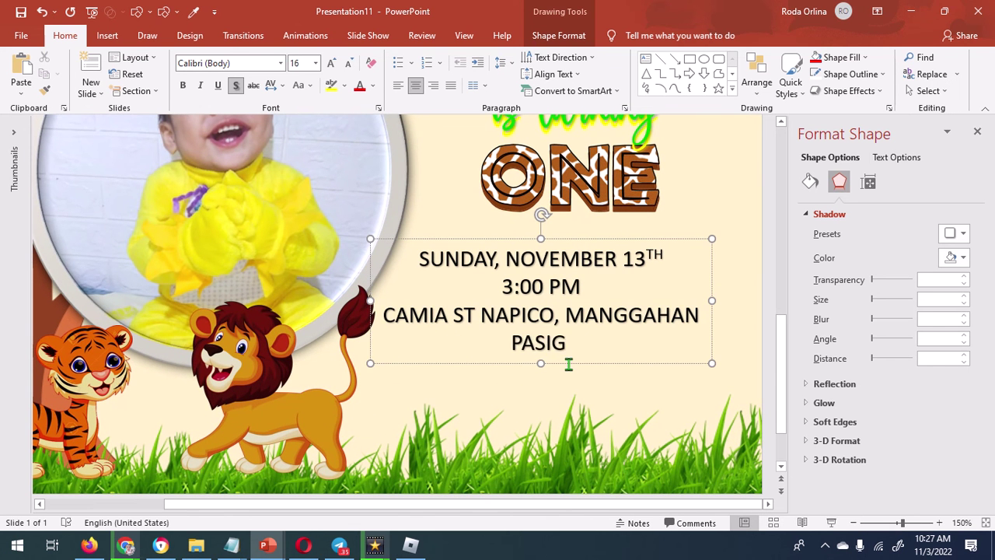
type(" CITY")
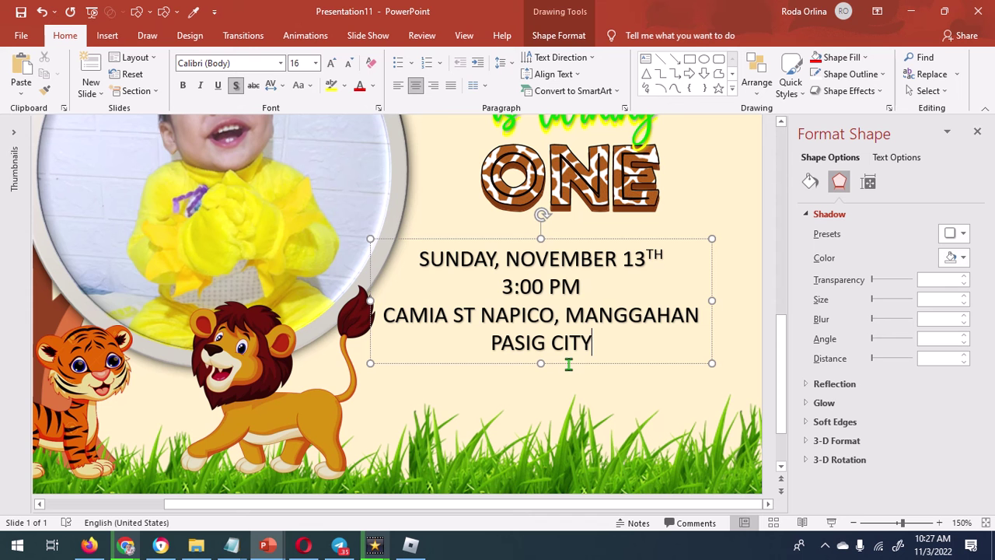
key("Up")
key("End")
Step: Colour the date line dark orange-brown
triple_click(489, 260)
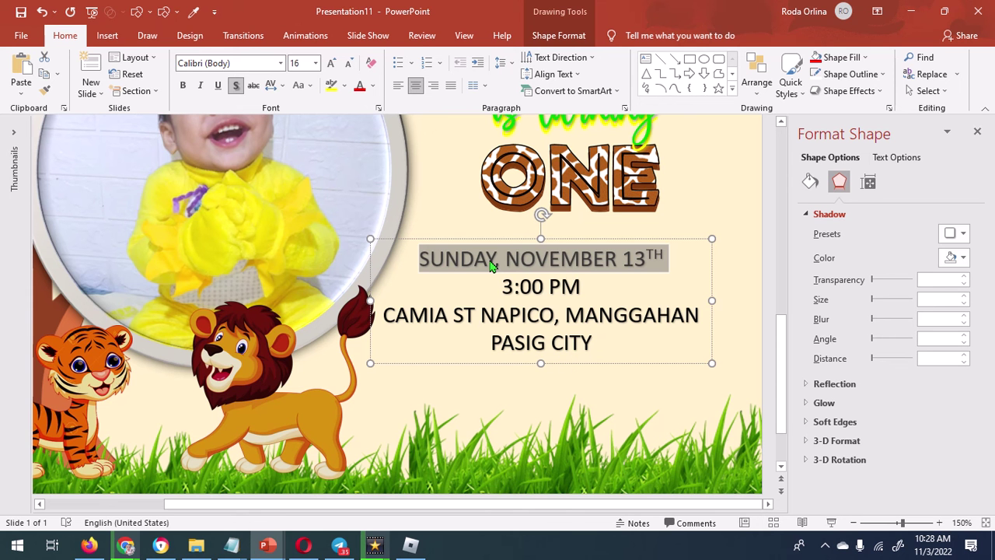
left_click(559, 35)
left_click(615, 59)
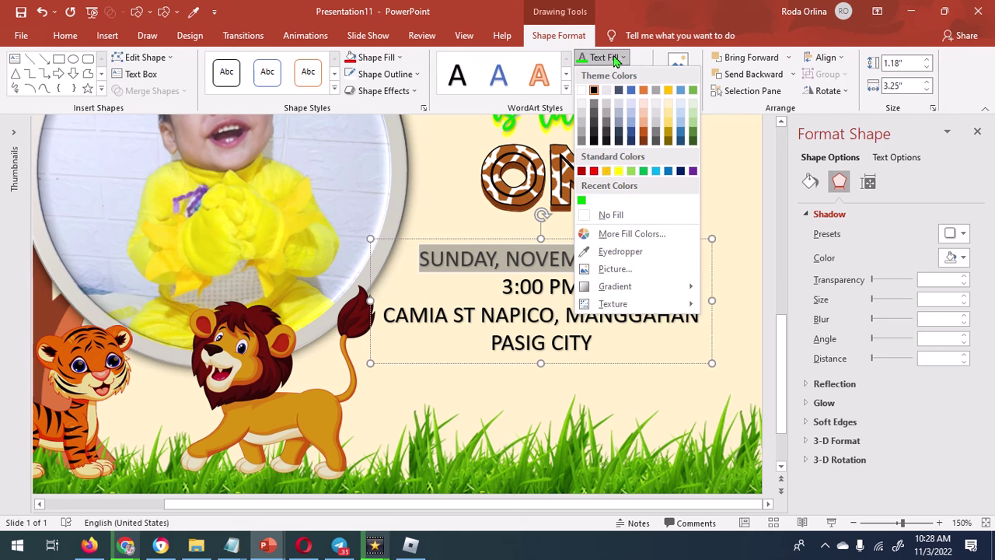
left_click(644, 142)
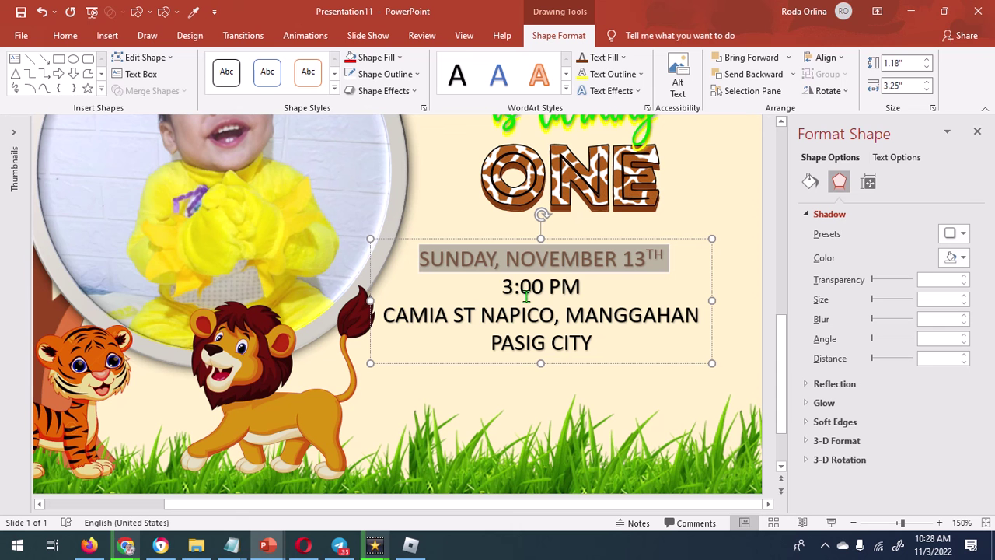
key("Down")
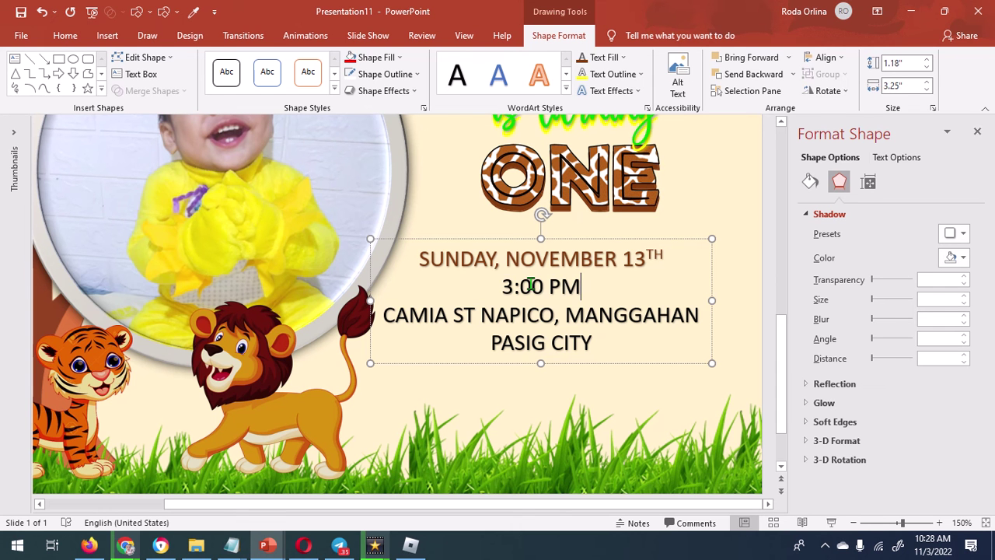
Step: Colour the 3:00 PM time line gold
triple_click(531, 285)
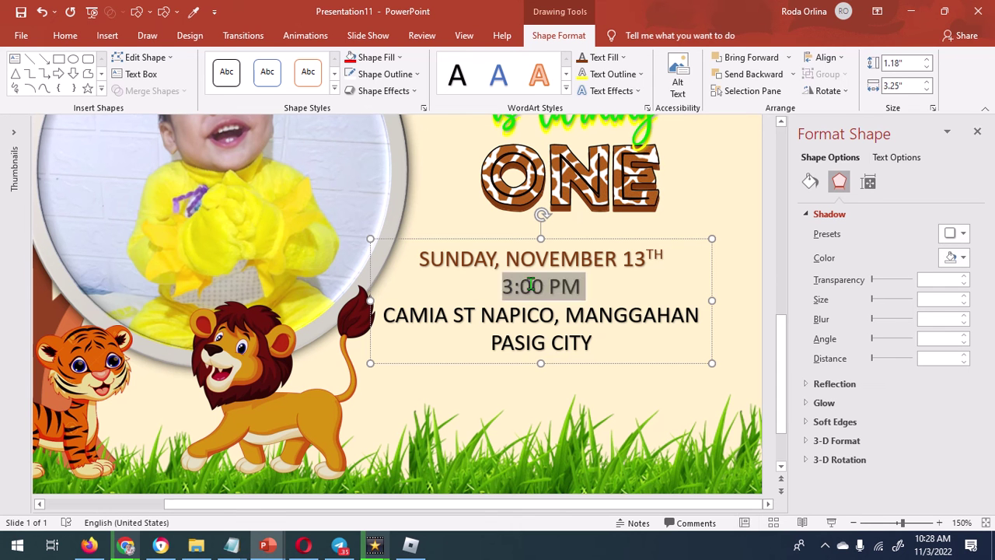
left_click(600, 61)
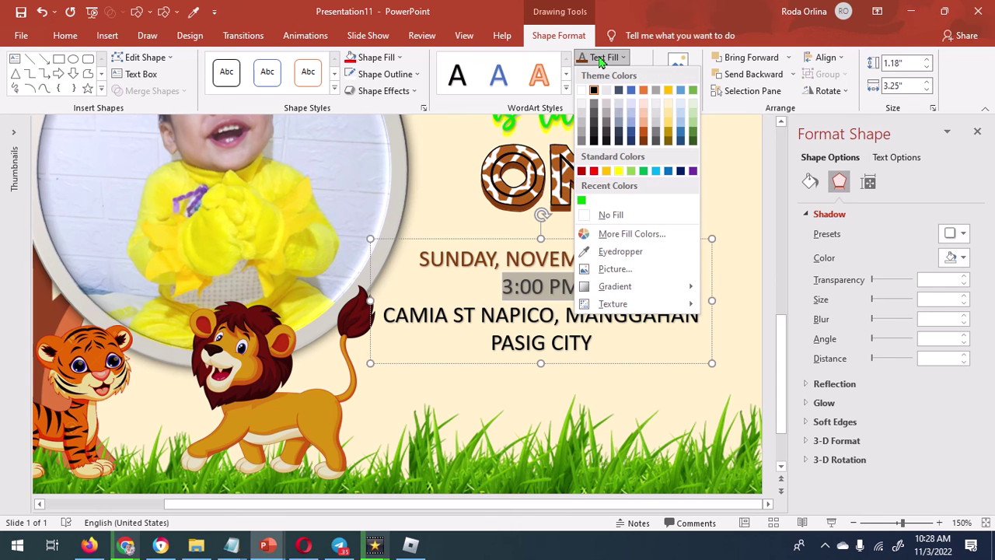
left_click(645, 133)
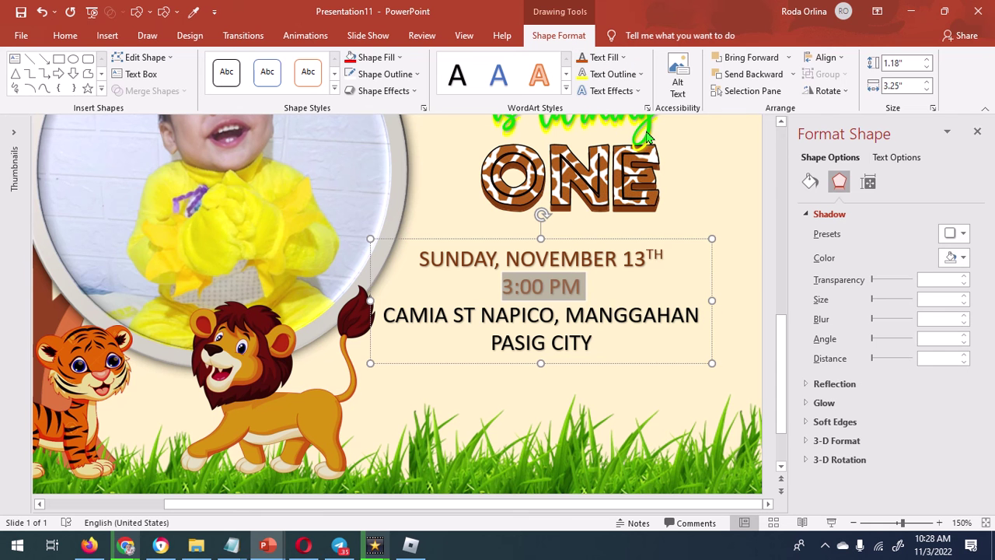
left_click(604, 59)
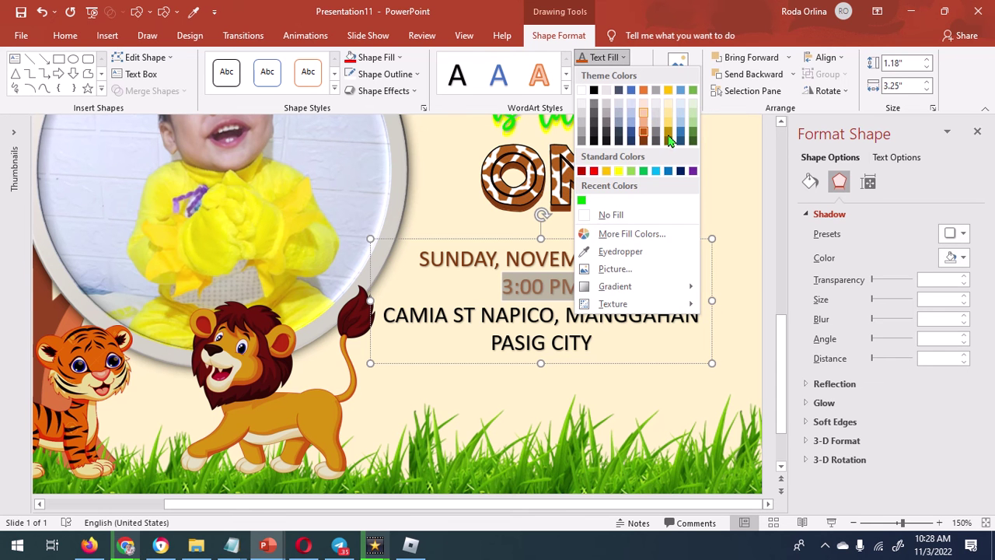
left_click(668, 138)
left_click(572, 289)
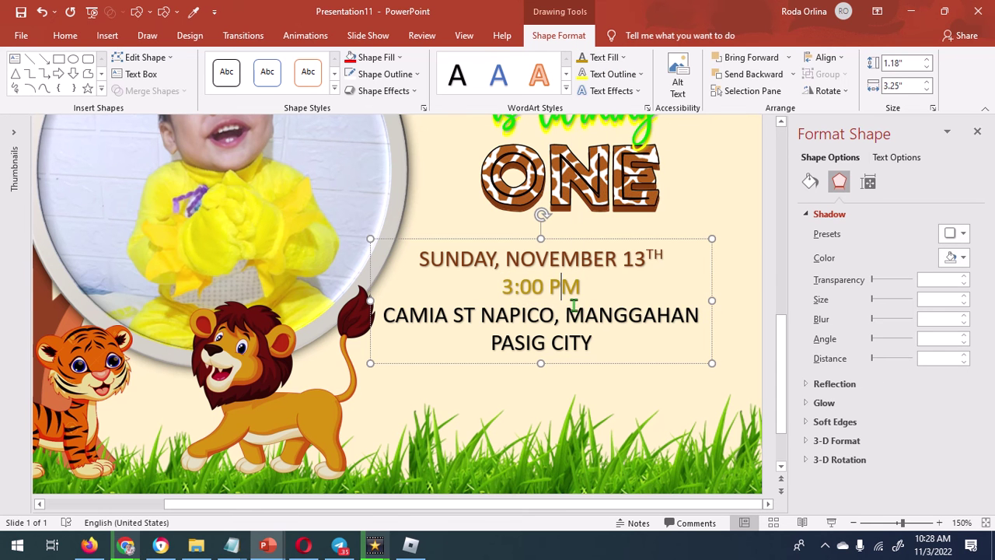
Step: Colour both venue address lines a custom dark green and select the whole details box
key("Down")
key("Down")
key("End")
key("shift+Up")
key("shift+Home")
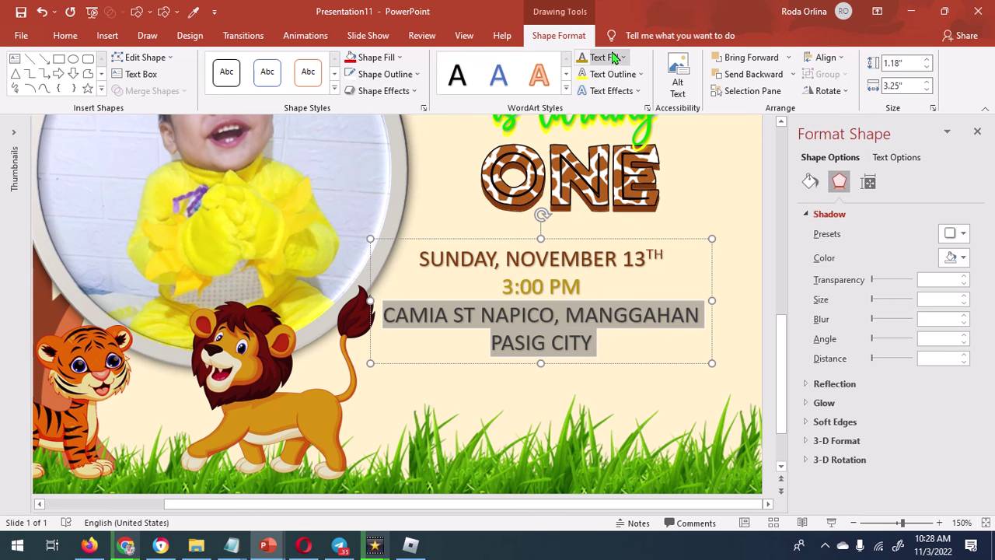
left_click(623, 57)
left_click(627, 234)
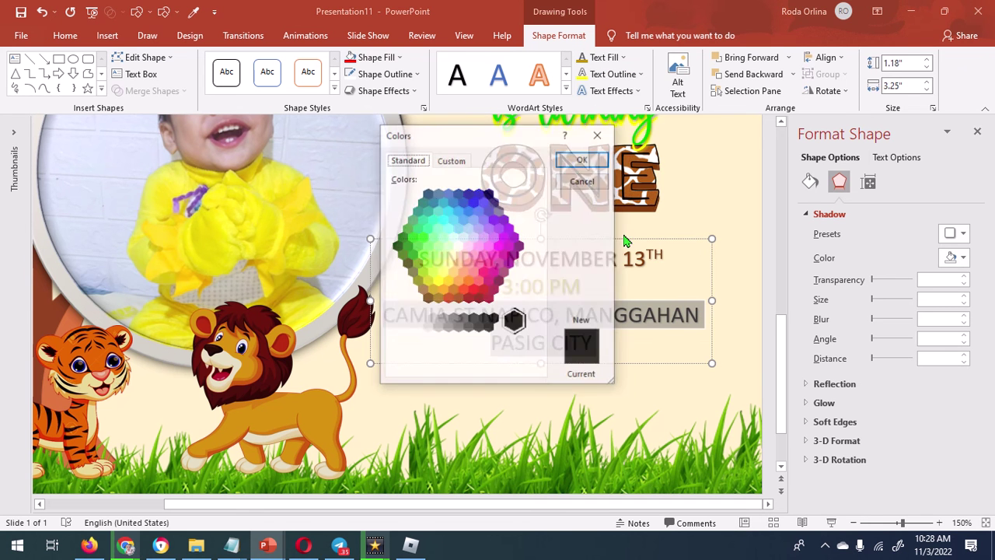
left_click(398, 247)
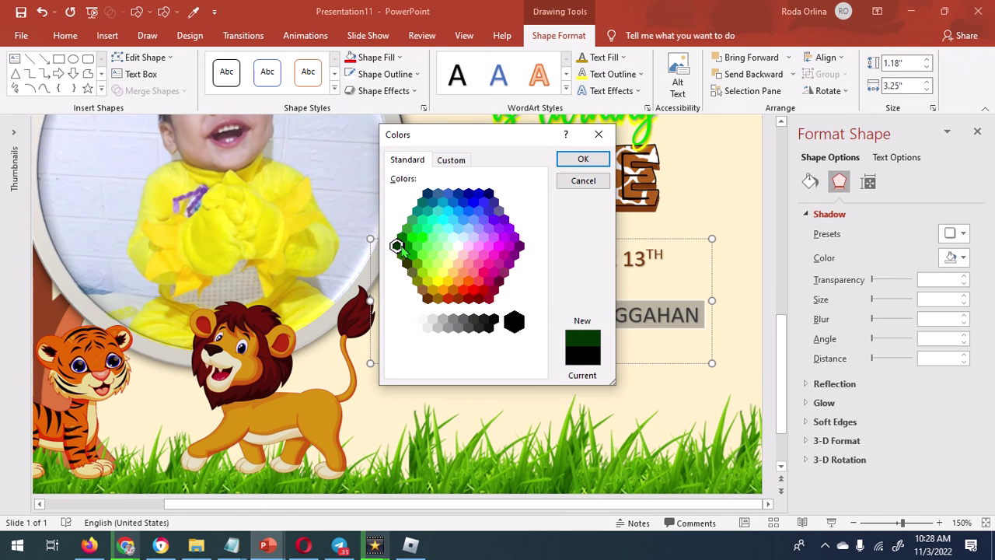
left_click(565, 159)
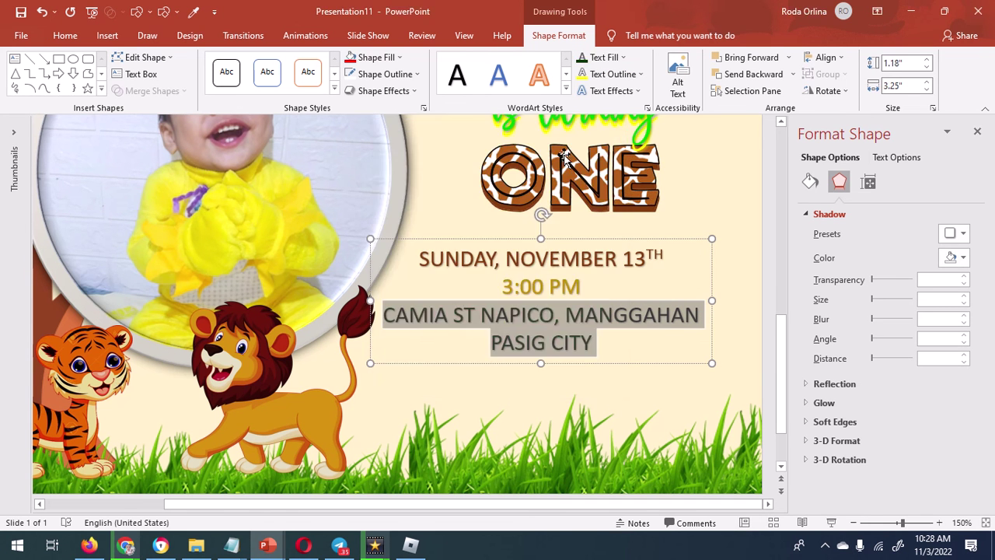
left_click(713, 235)
left_click(622, 289)
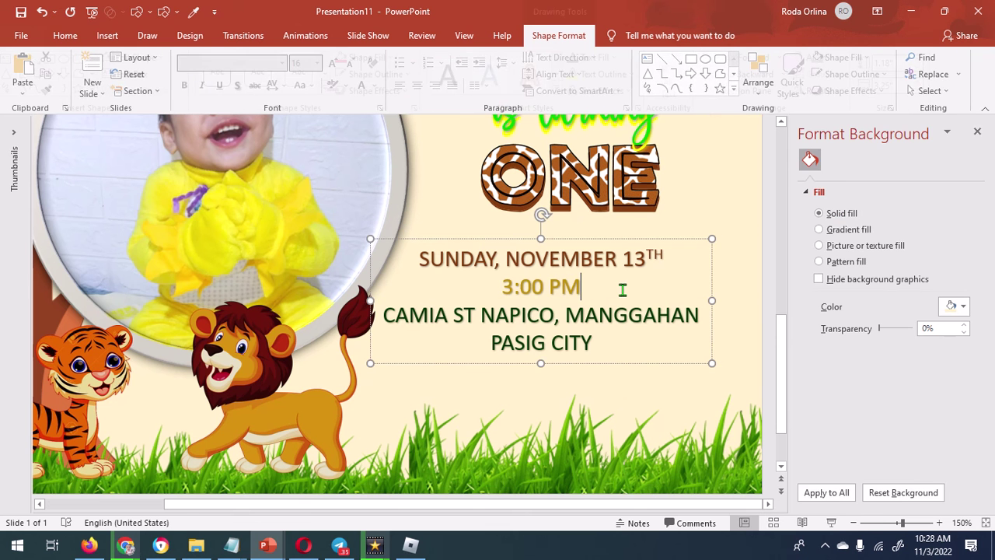
left_click(539, 363)
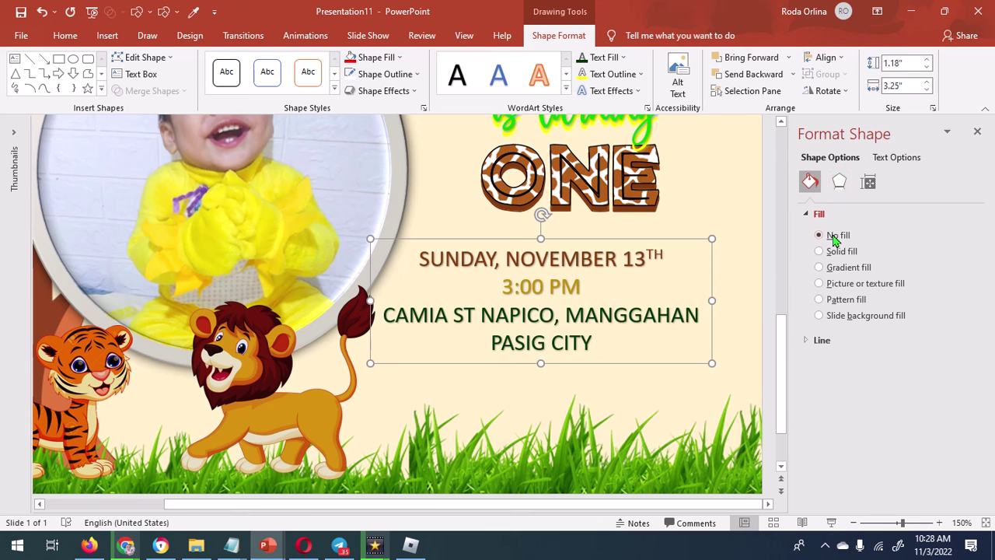
Step: Give the details text a first-theme-colour shadow with 0 pt blur
left_click(838, 182)
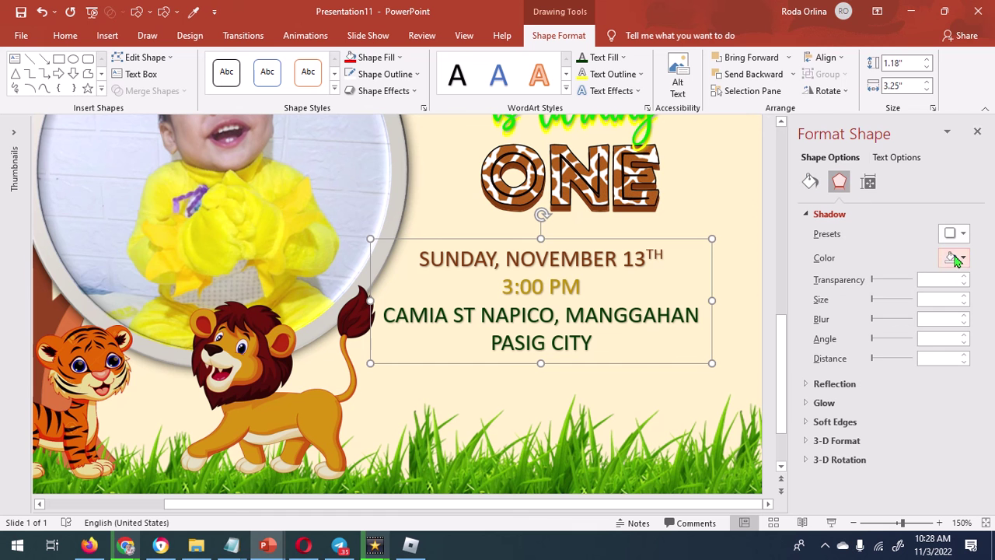
left_click(956, 258)
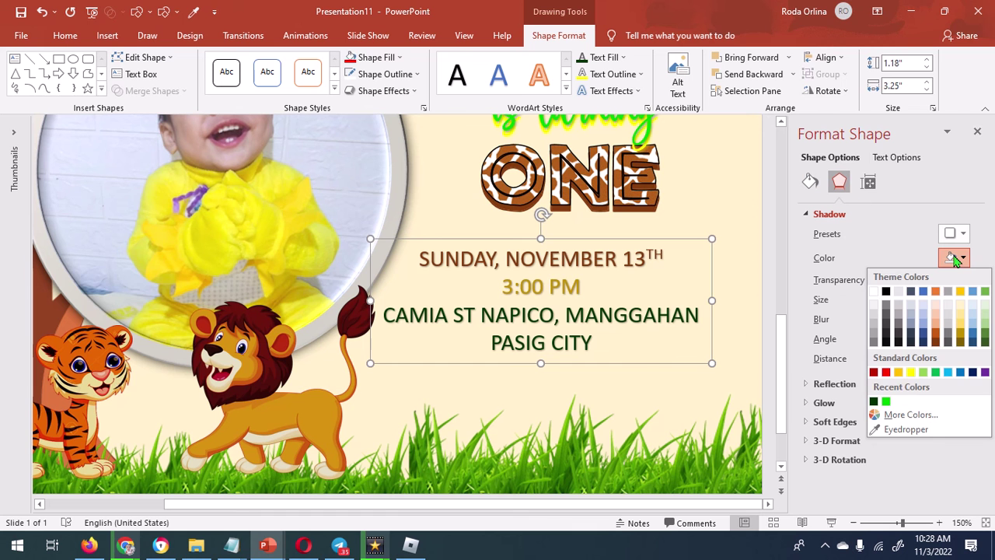
left_click(874, 291)
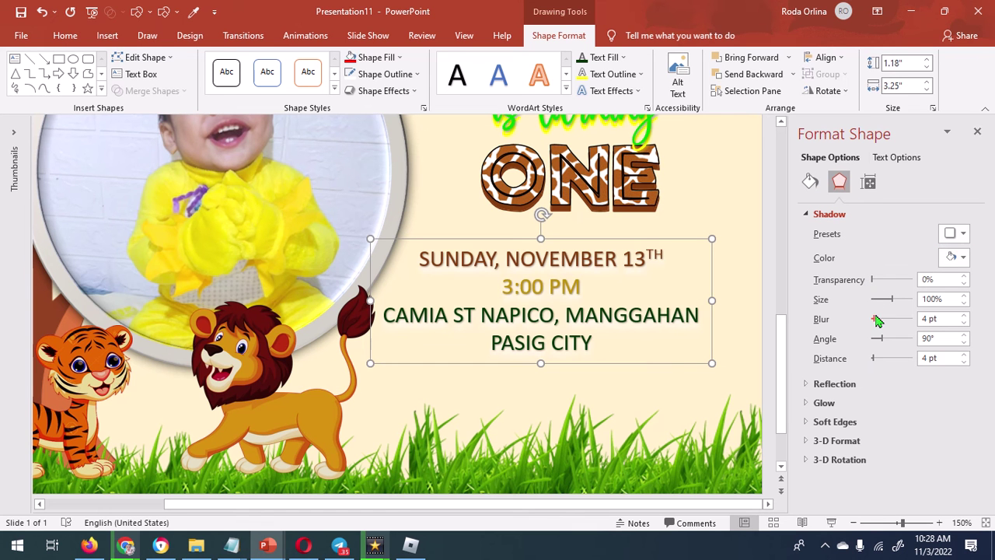
left_click_drag(874, 320, 864, 324)
scroll(599, 311, "down", 5)
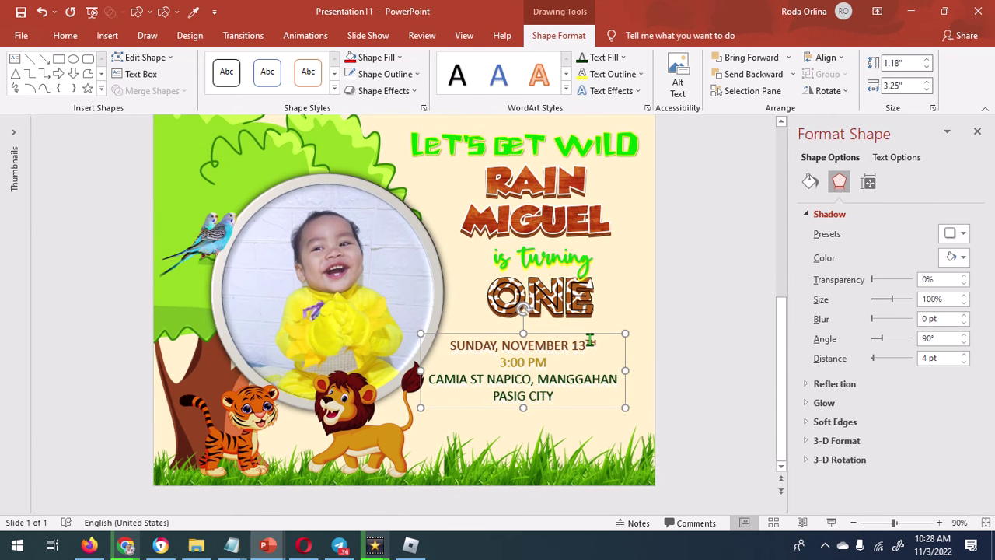
Step: Nudge the details box a few steps to the right
key("Right")
key("Right")
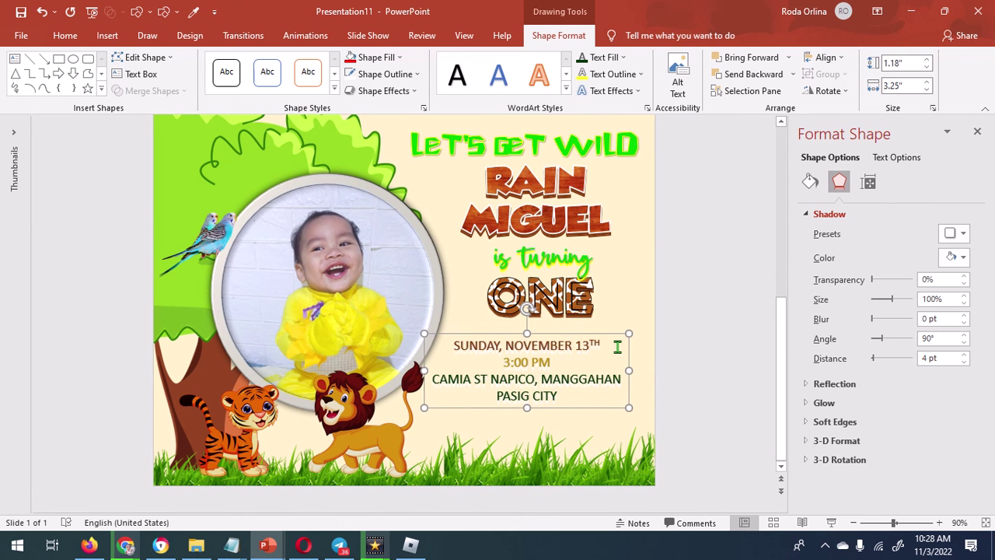
key("Up")
key("Up")
key("Up")
key("Up")
key("Right")
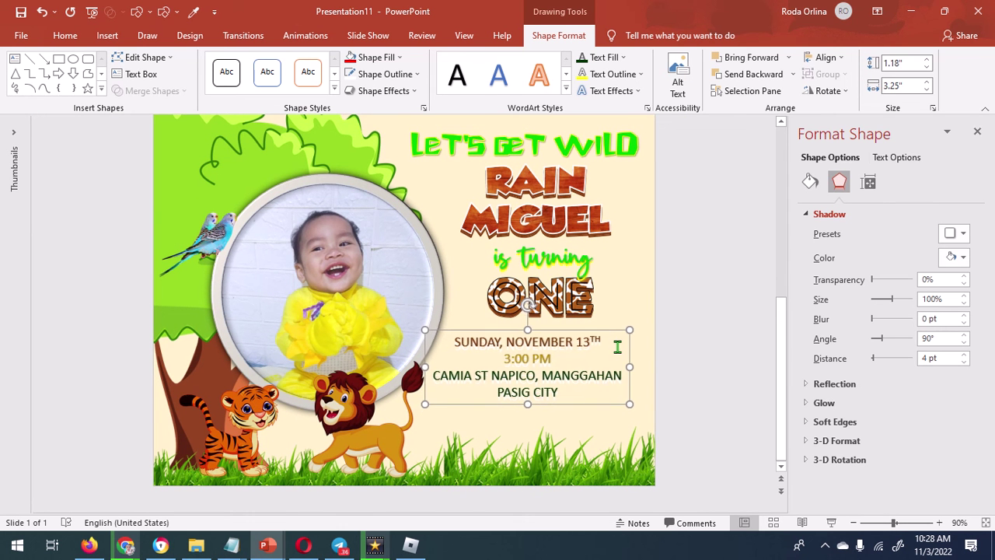
key("Right")
key("Down")
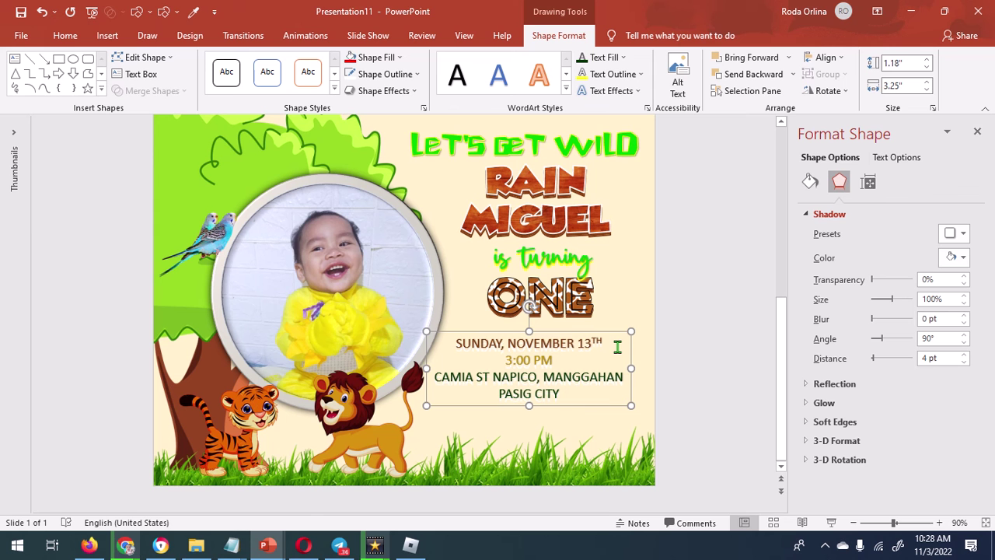
key("Right")
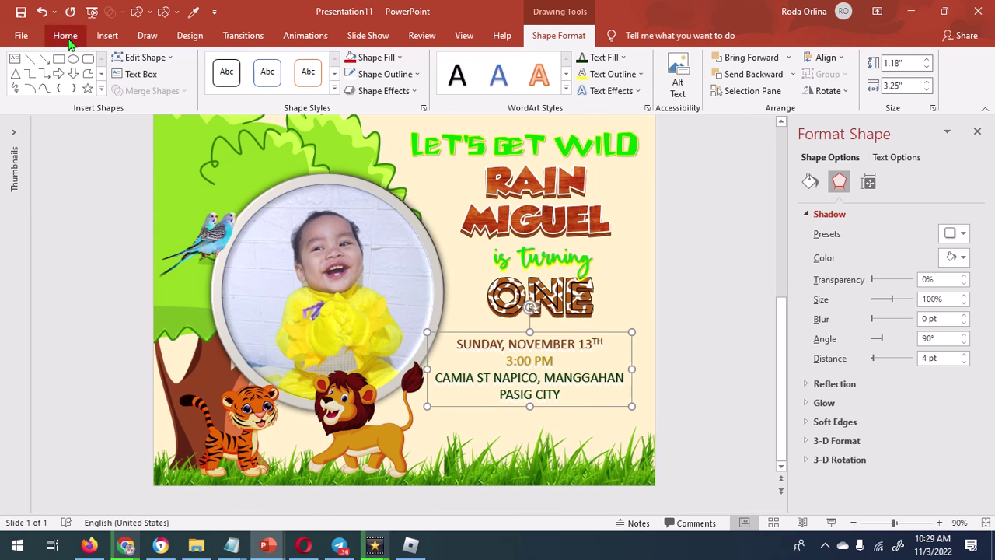
Step: Change the party details font to Bahnschrift Condensed and enlarge it from 16 to 18 pt
left_click(65, 36)
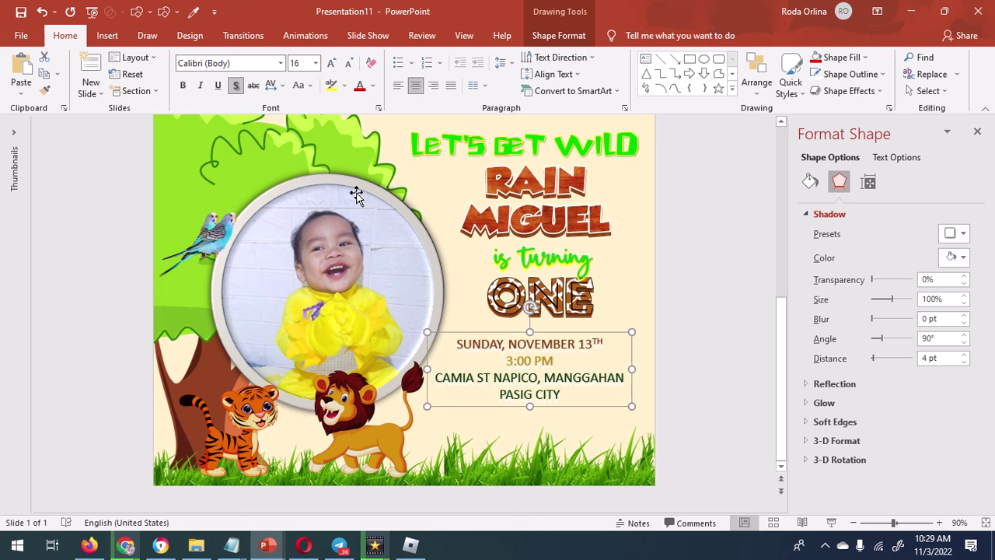
left_click(281, 63)
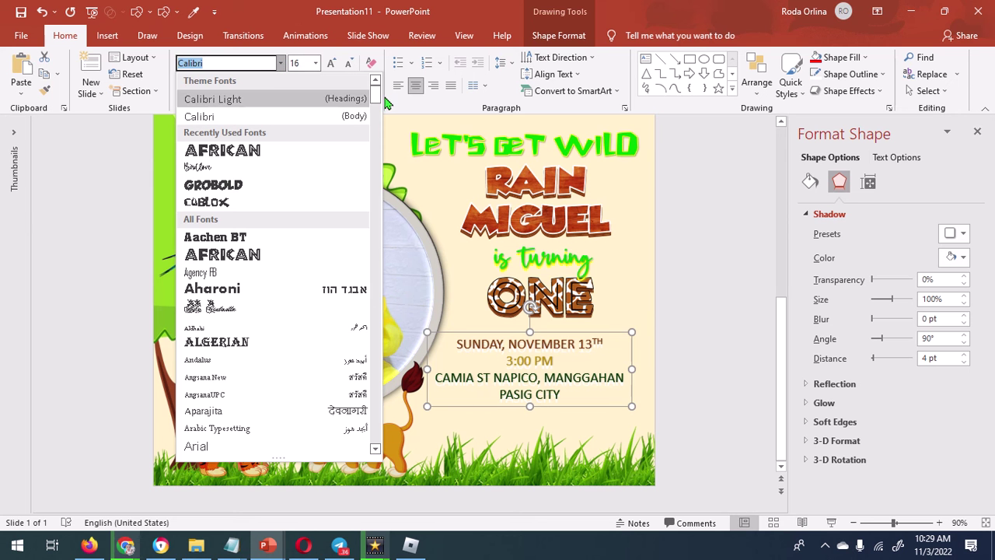
mouse_move(376, 95)
left_mouse_down()
mouse_move(373, 149)
mouse_move(376, 114)
left_mouse_up()
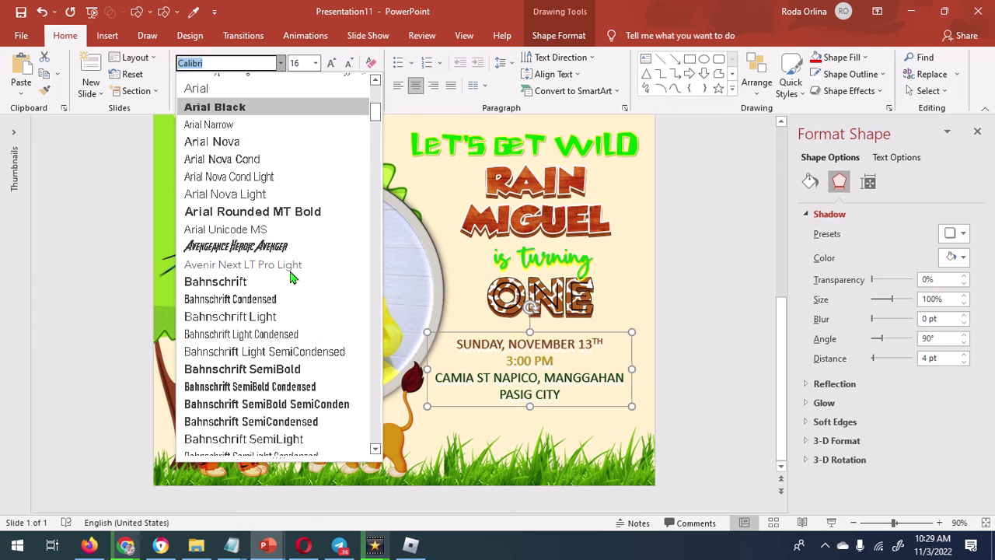
left_click(234, 299)
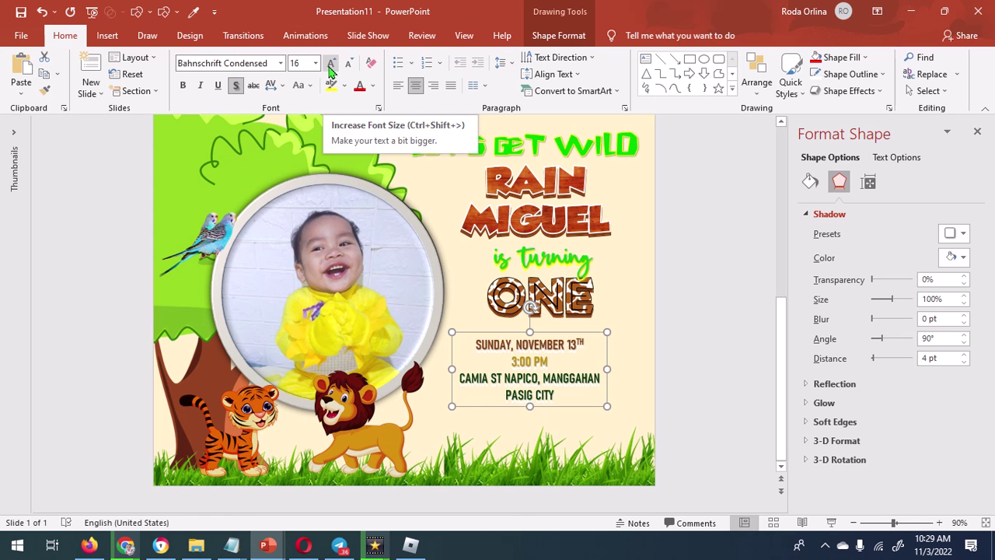
left_click(330, 69)
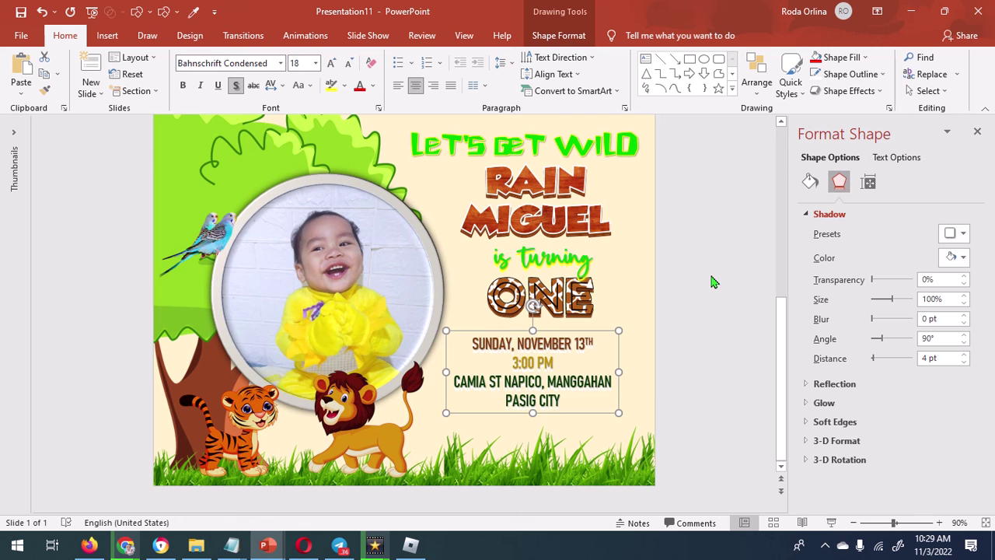
scroll(713, 282, "down", 2, "ctrl")
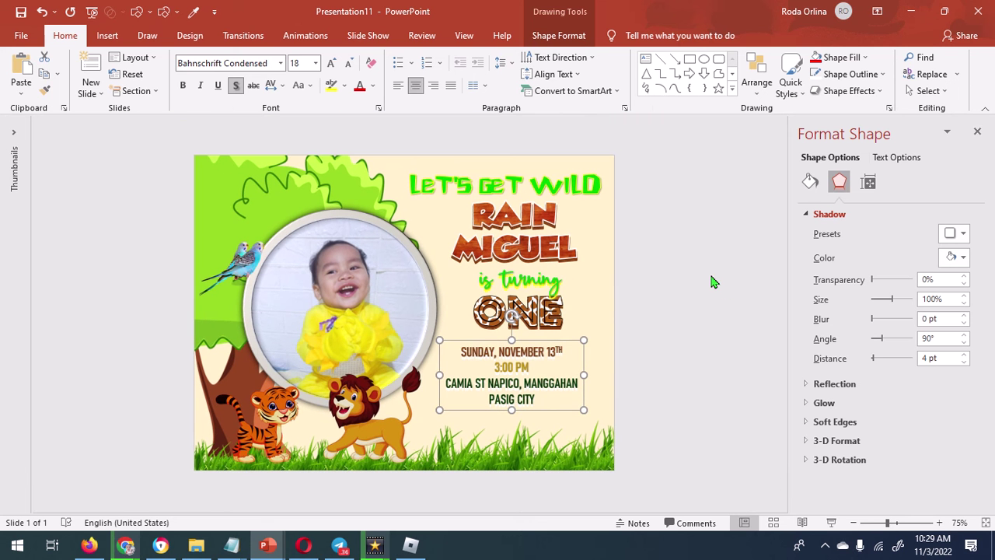
Step: Insert the 14.png monstera leaf picture from the computer
left_click(98, 216)
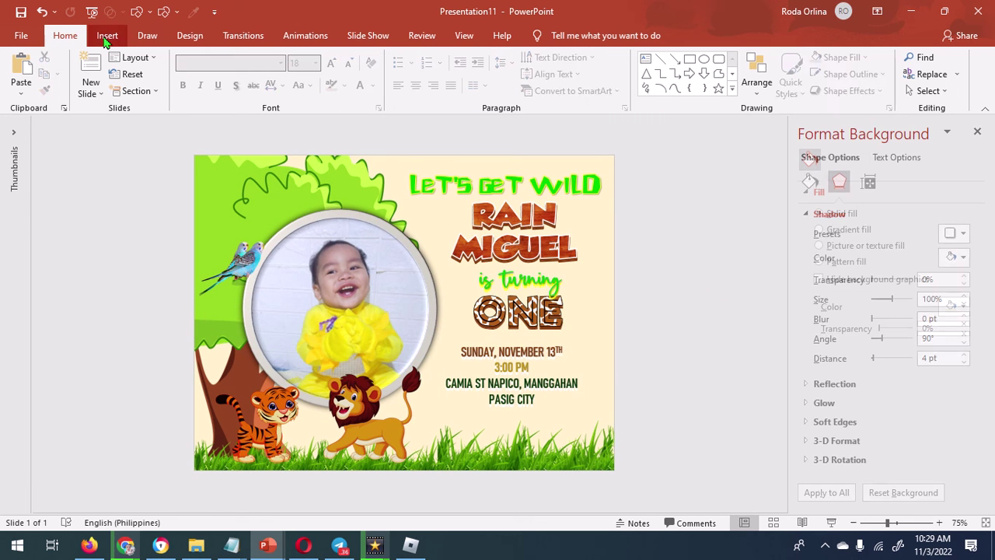
left_click(106, 36)
left_click(108, 92)
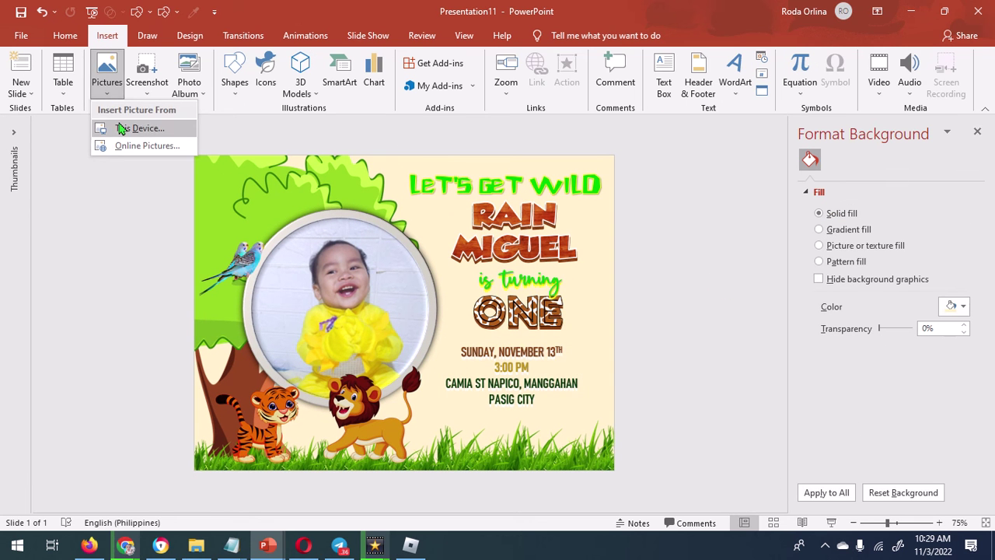
left_click(121, 128)
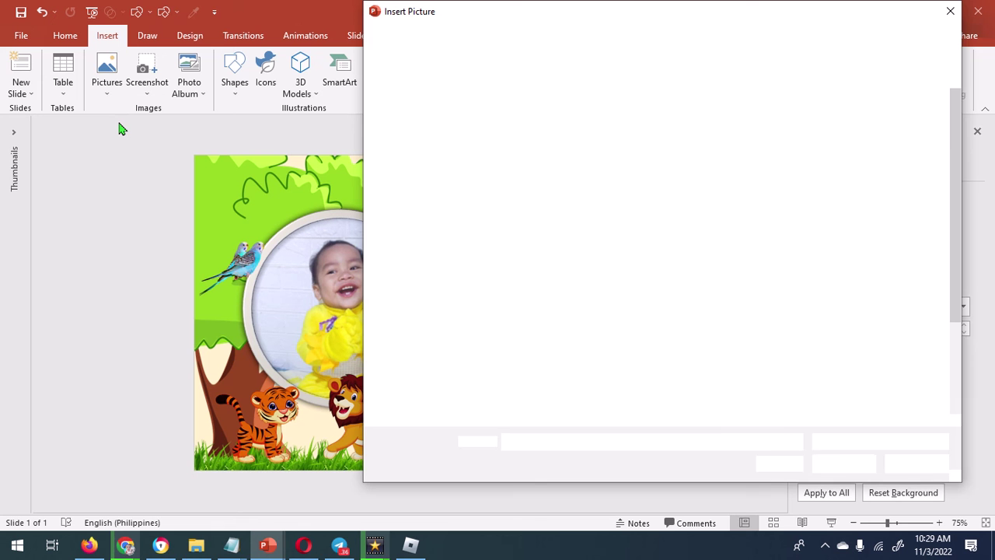
double_click(612, 286)
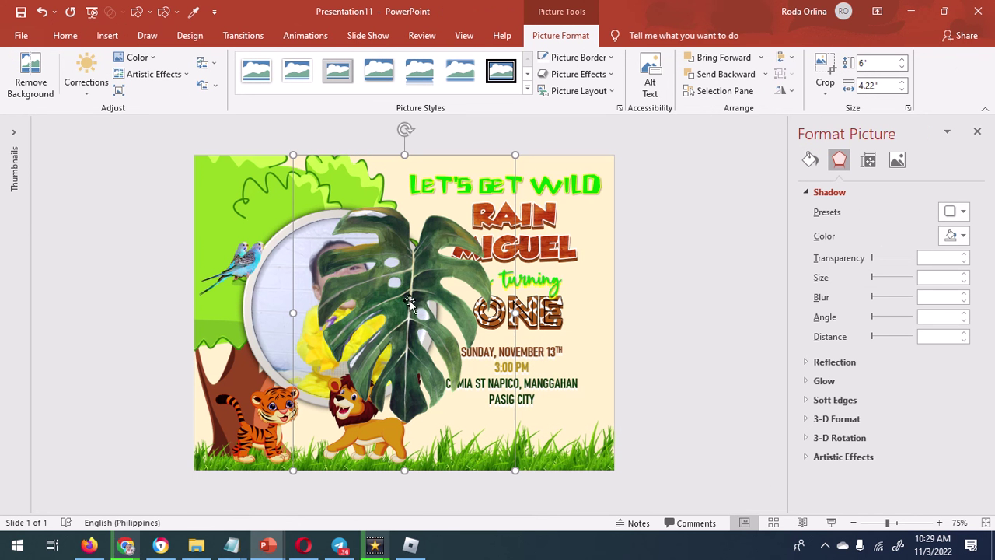
Step: Tilt and shrink the leaf to 3.01" x 2.12" at the right edge beside the details
left_click_drag(404, 310, 616, 325)
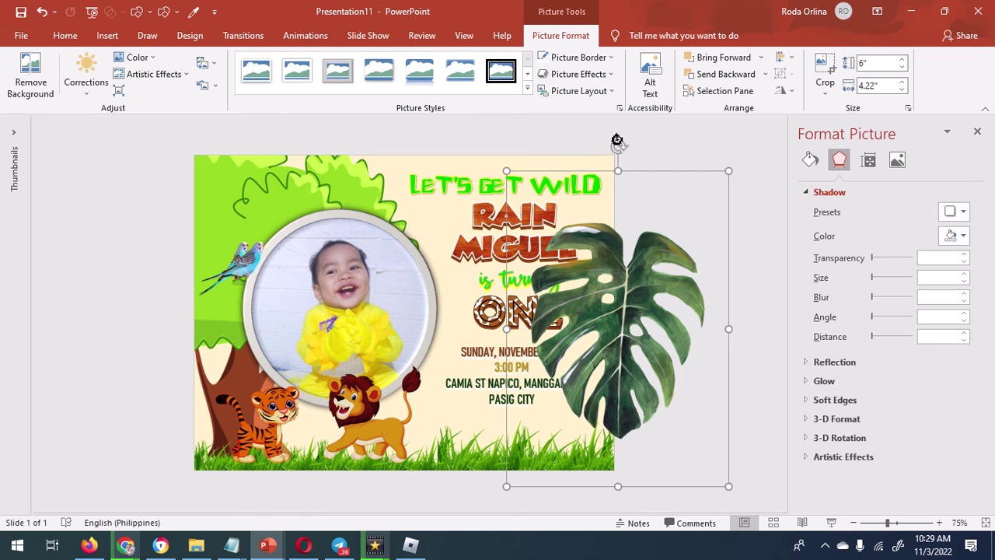
left_click_drag(621, 144, 683, 179)
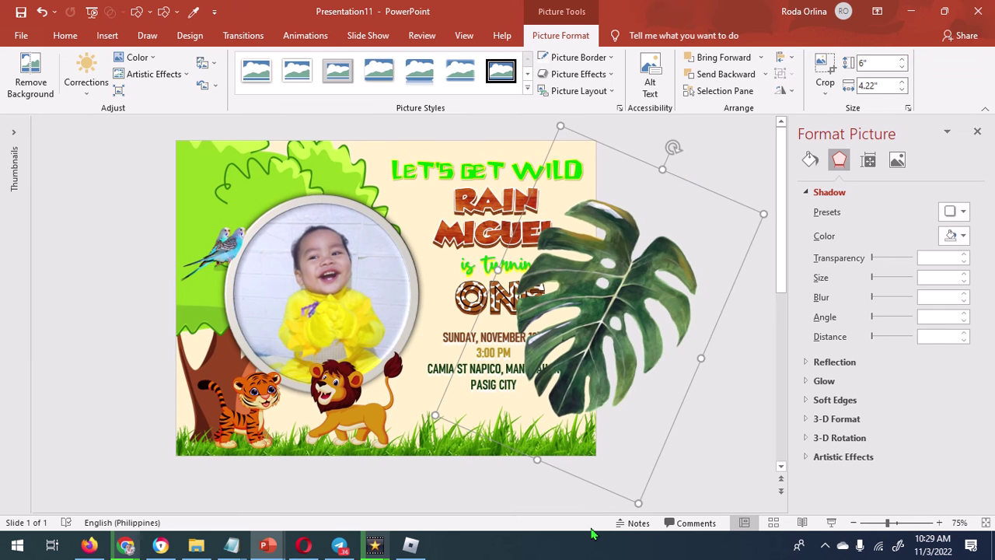
mouse_move(637, 493)
left_mouse_down()
mouse_move(609, 257)
mouse_move(616, 353)
left_mouse_up()
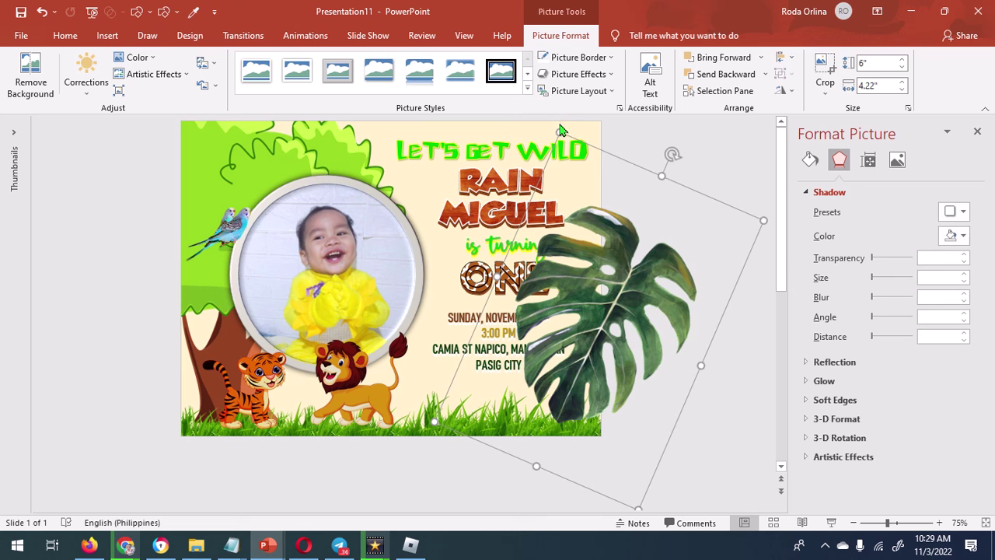
left_click_drag(559, 130, 599, 336)
left_click_drag(648, 413, 642, 348)
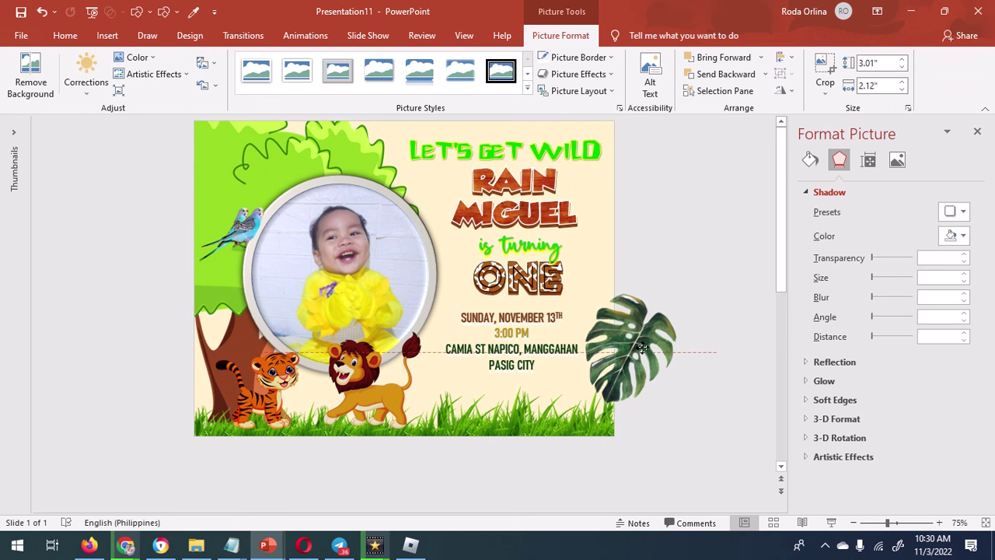
left_click_drag(643, 342, 634, 313)
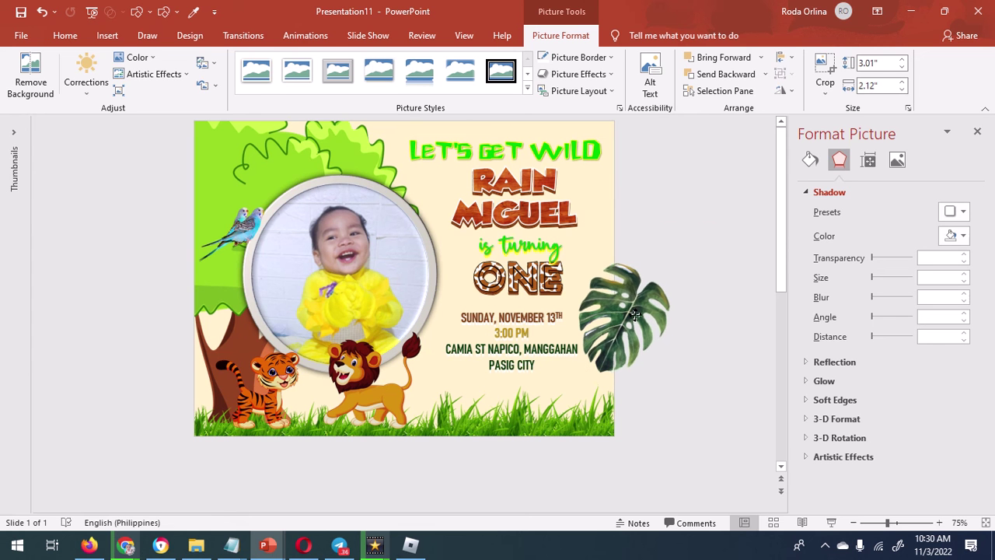
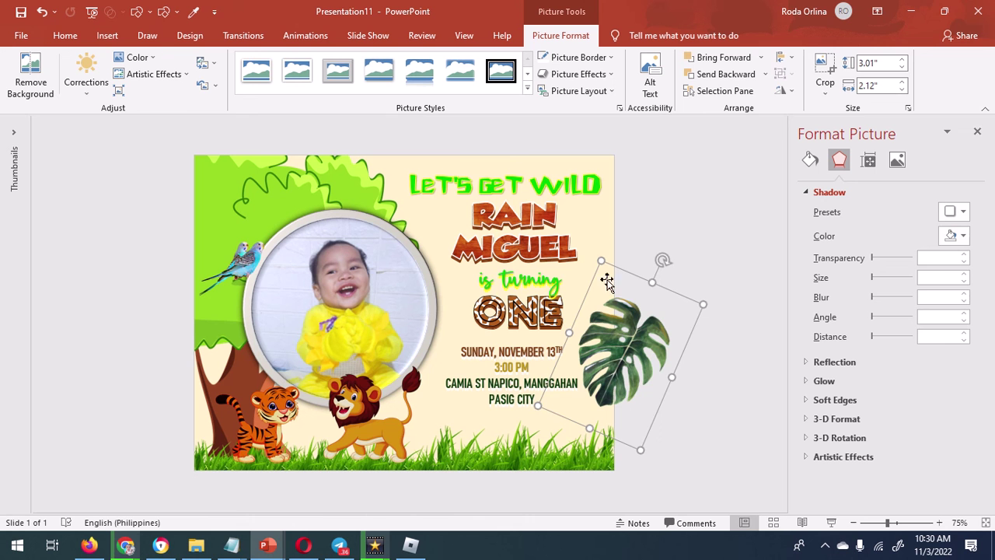
Step: Give the monstera leaf the highest colour saturation and a brighter Brightness/Contrast correction preset
left_click(138, 60)
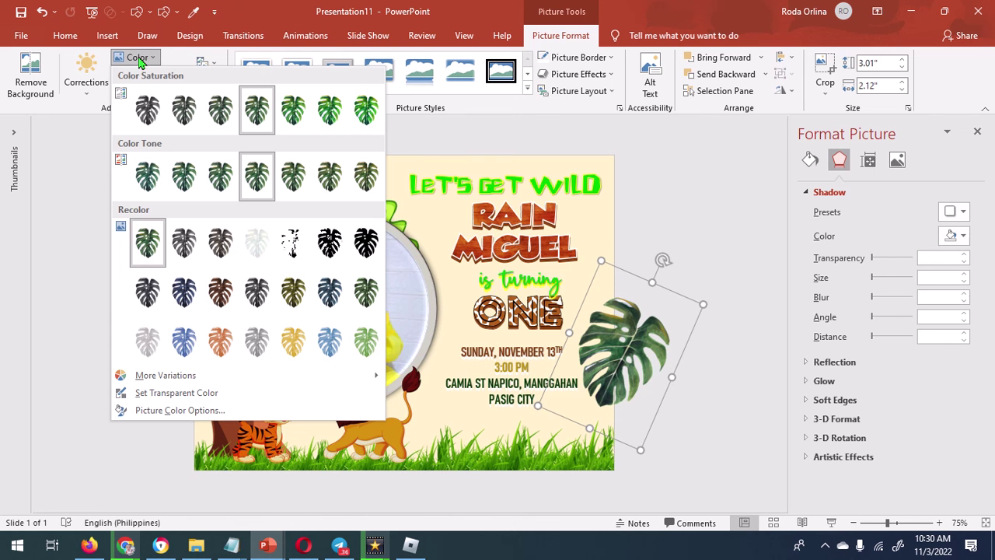
left_click(366, 118)
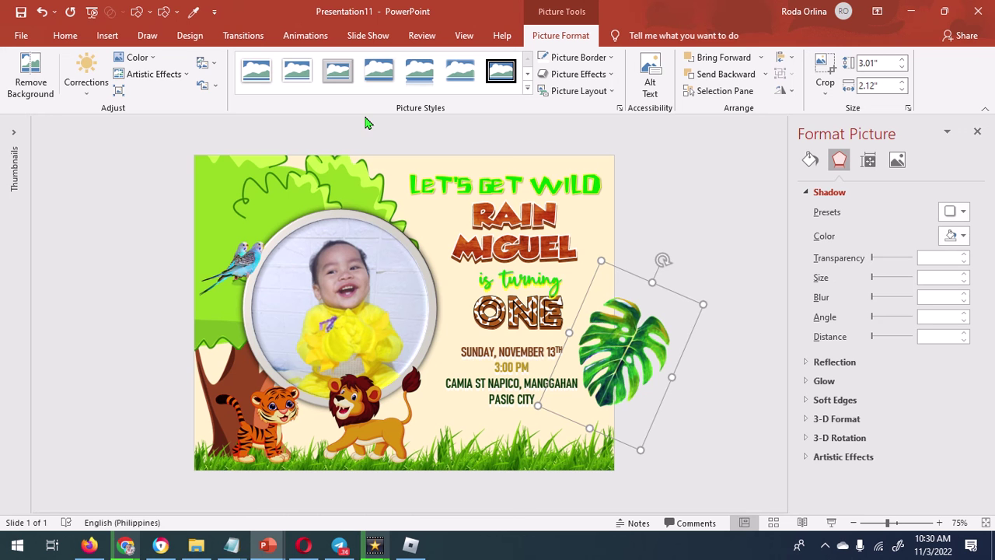
left_click(83, 94)
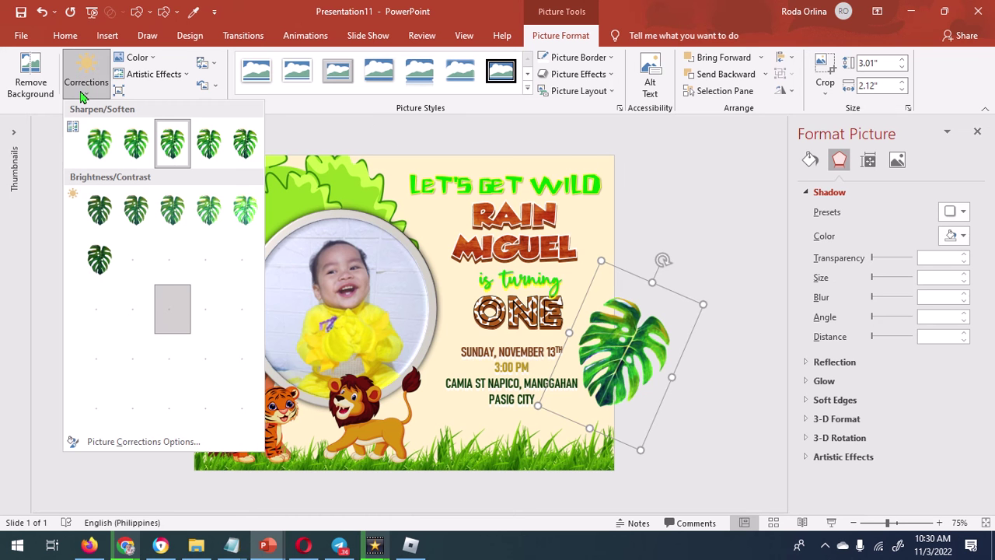
left_click(136, 408)
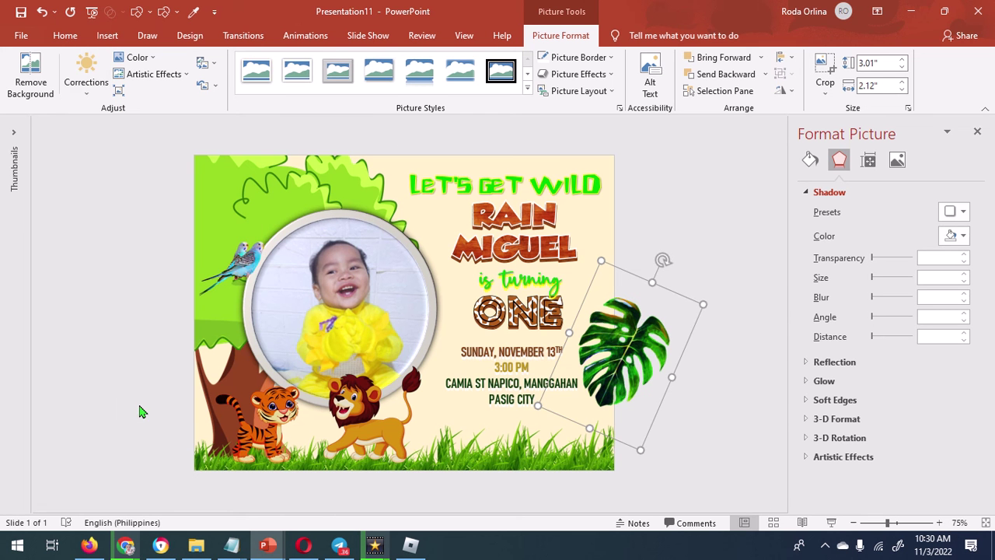
left_click(87, 91)
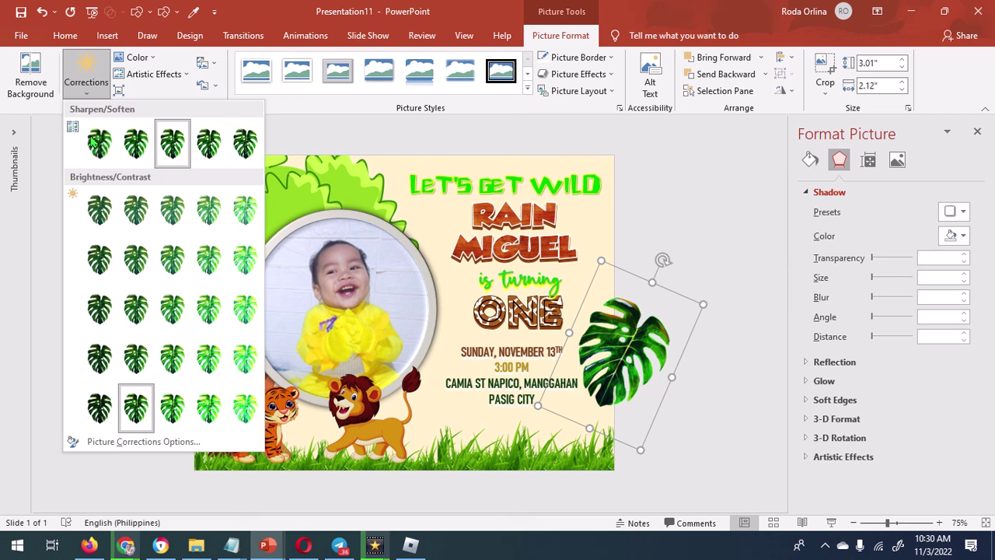
left_click(178, 358)
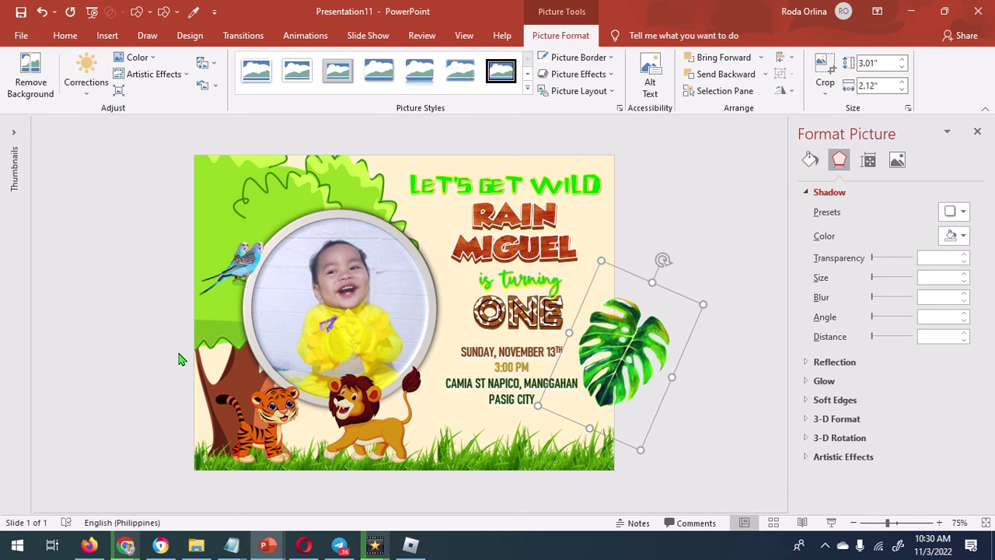
left_click(239, 122)
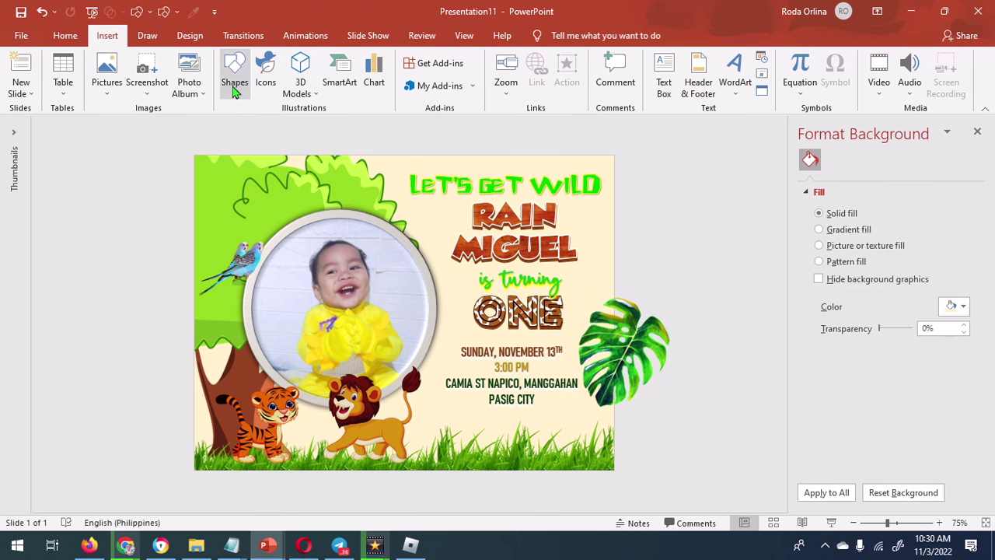
Step: Draw an outline-free rectangle over the leaf's overhang, flush with the slide's right edge
left_click(234, 78)
left_click(229, 201)
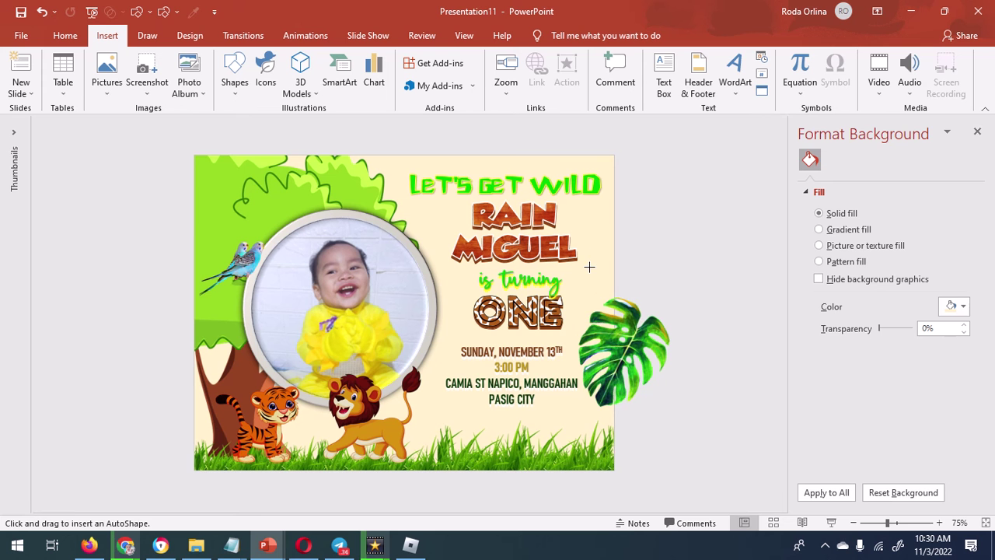
left_click_drag(582, 259, 681, 422)
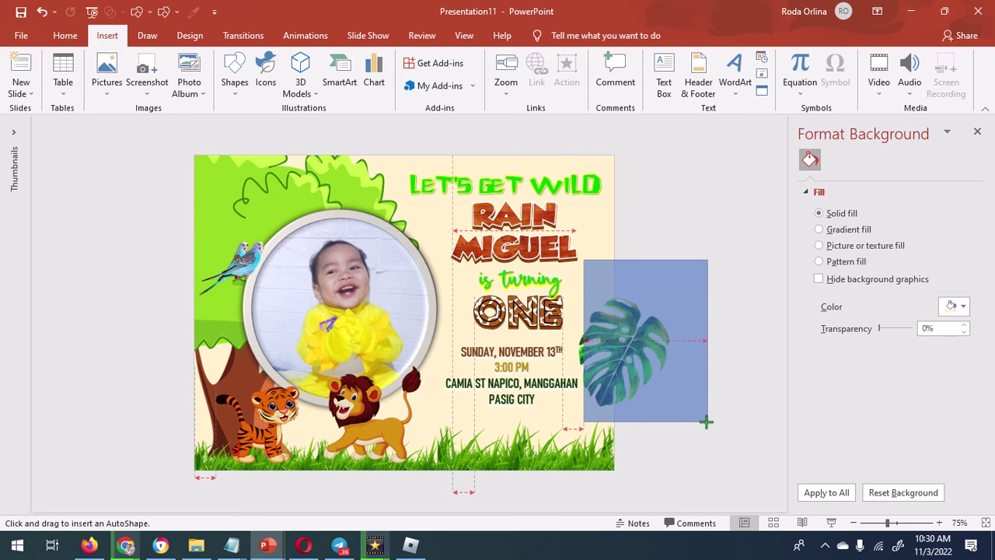
left_click_drag(642, 371, 672, 385)
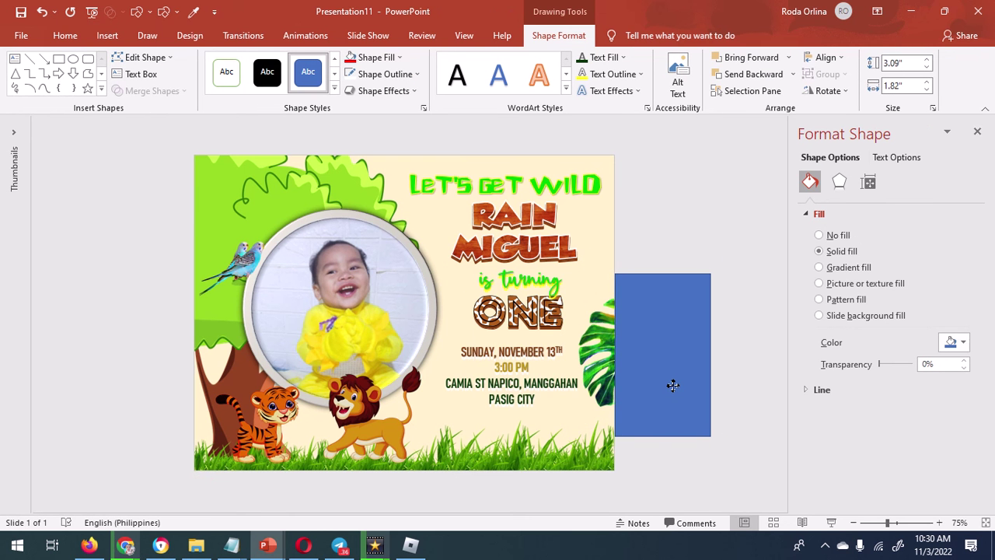
left_click_drag(671, 386, 674, 389)
left_click(384, 74)
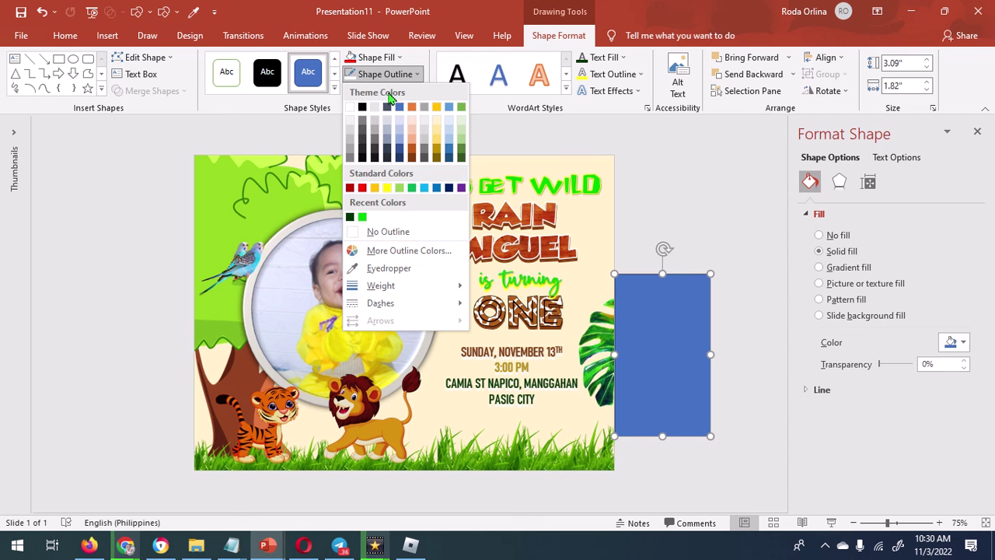
left_click(387, 231)
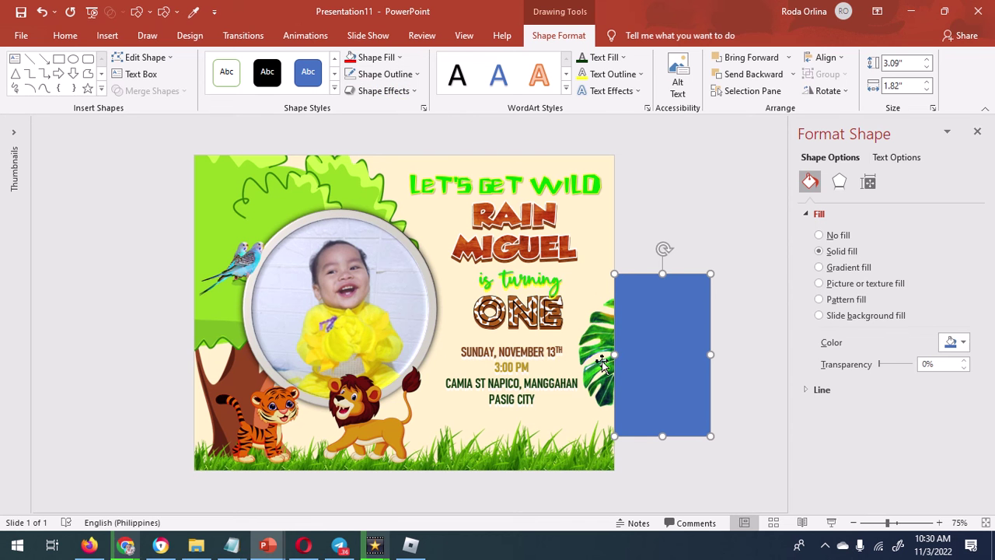
Step: Subtract the rectangle from the leaf with Merge Shapes to trim the overhang
left_click(693, 381)
left_click(692, 381, "shift")
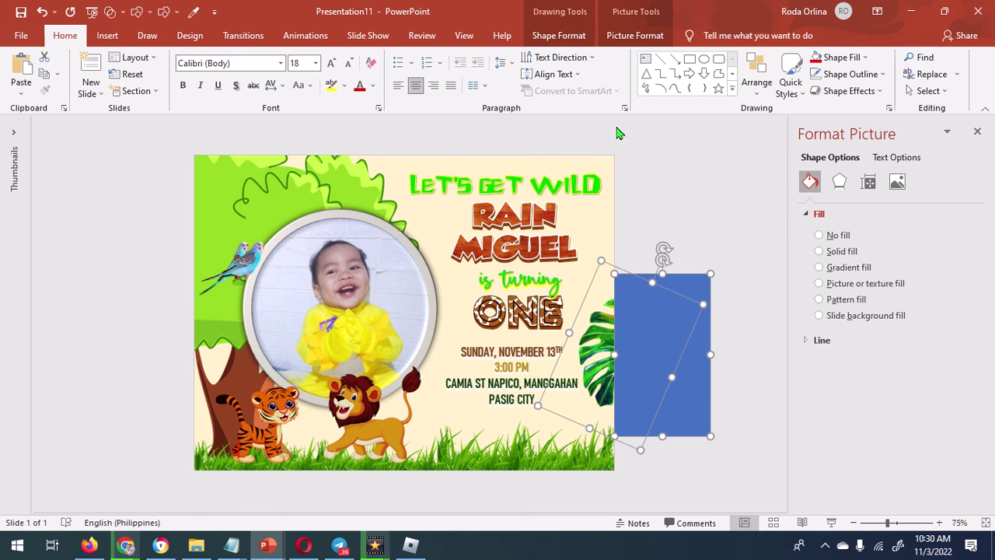
left_click(569, 36)
left_click(165, 93)
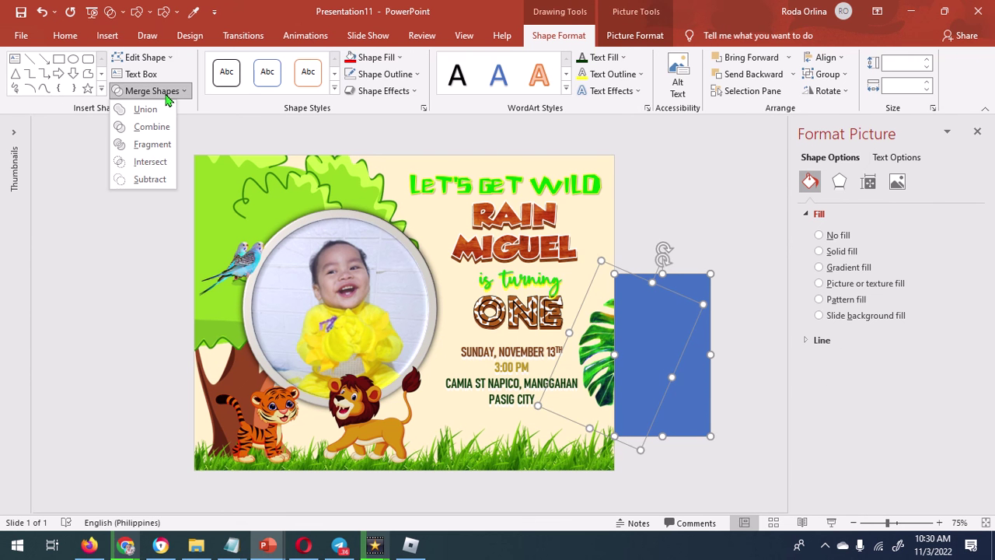
left_click(149, 178)
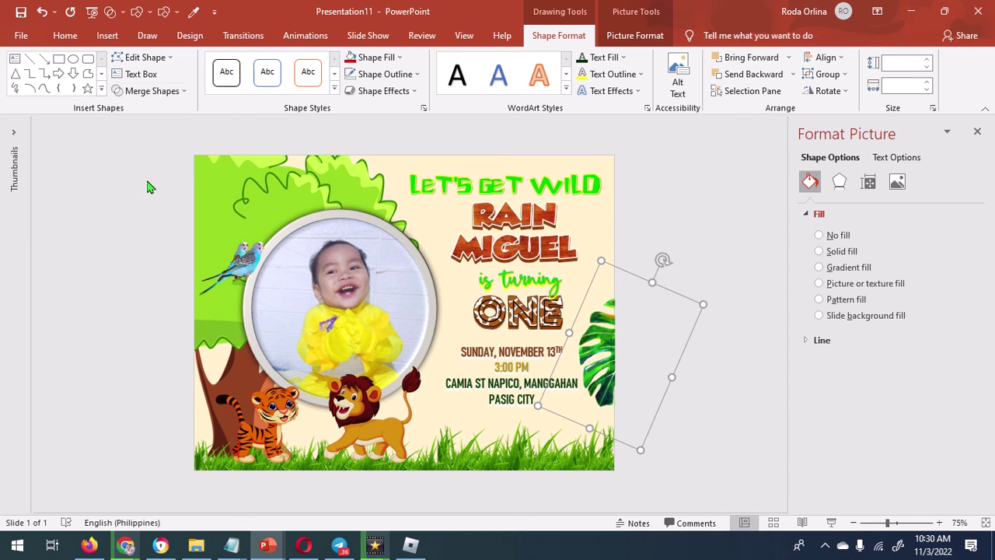
left_click(734, 374)
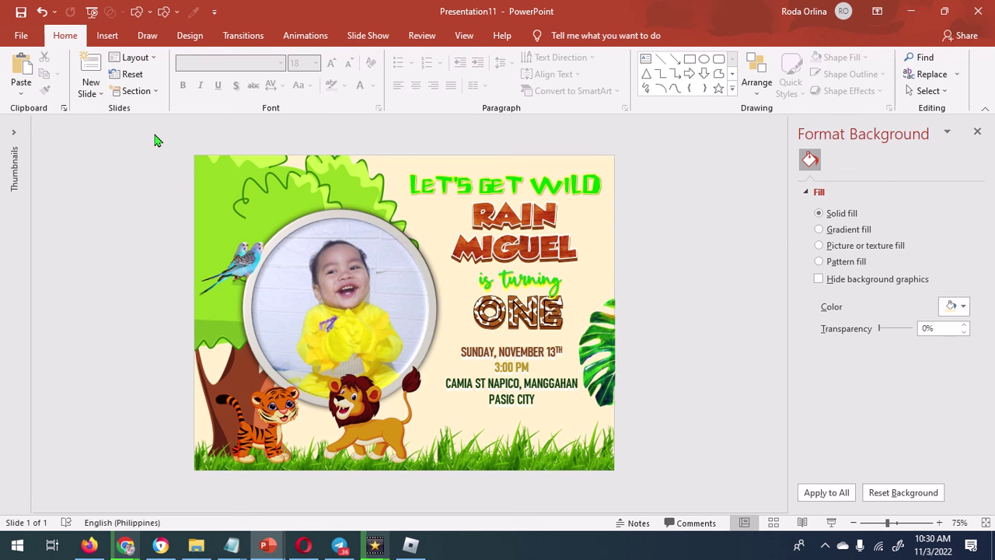
Step: Insert the signpost (12.png) and giraffe (11.png) pictures from this computer
left_click(107, 36)
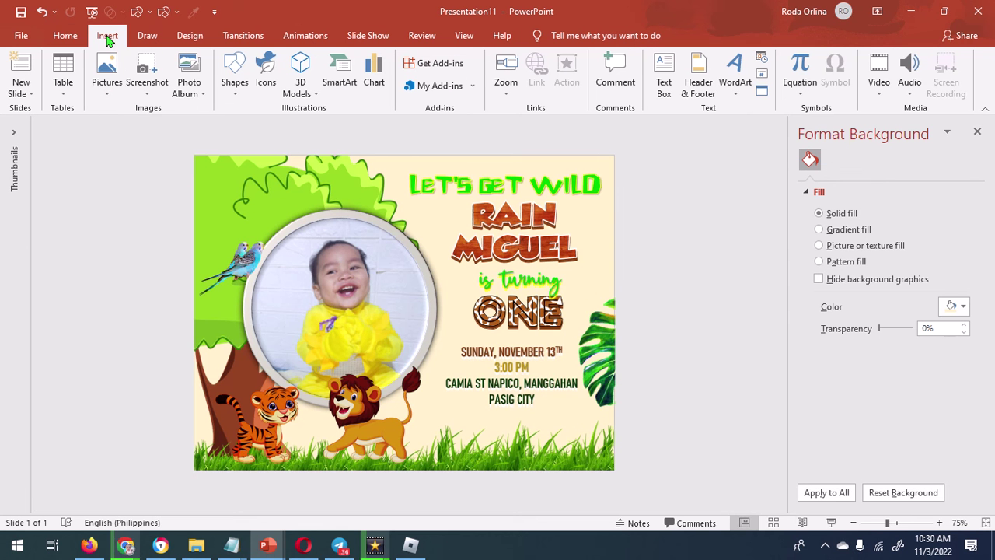
left_click(107, 77)
left_click(131, 130)
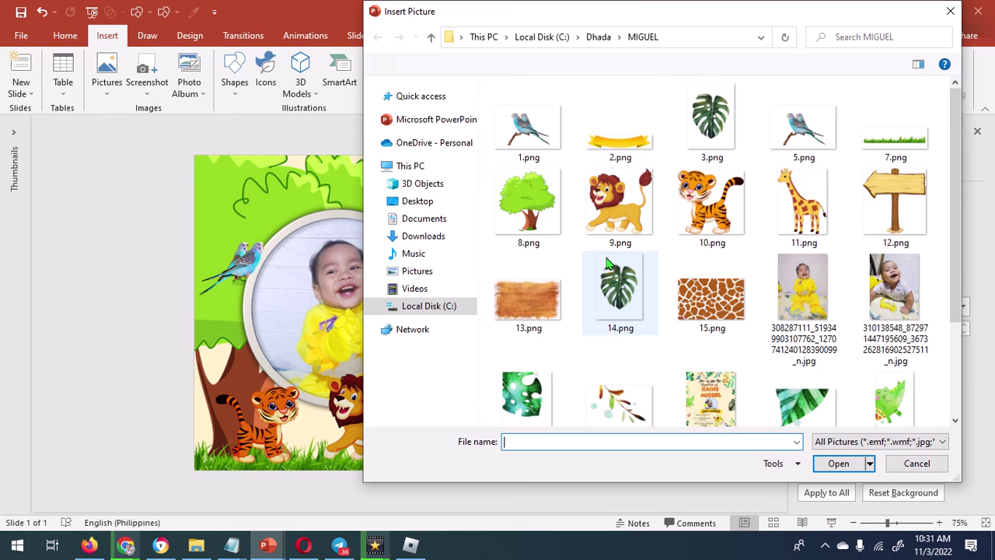
left_click(905, 210)
left_click(804, 204, "ctrl")
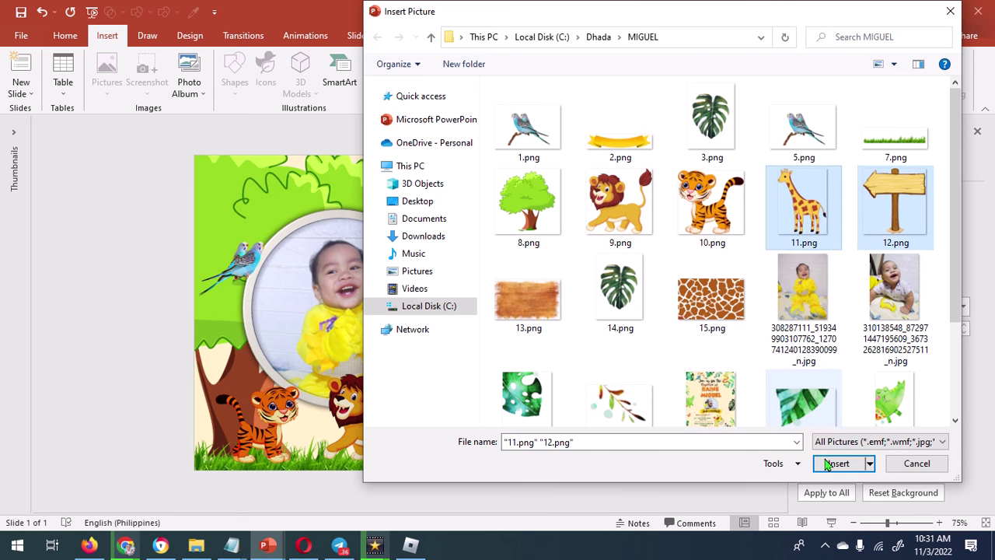
left_click(835, 464)
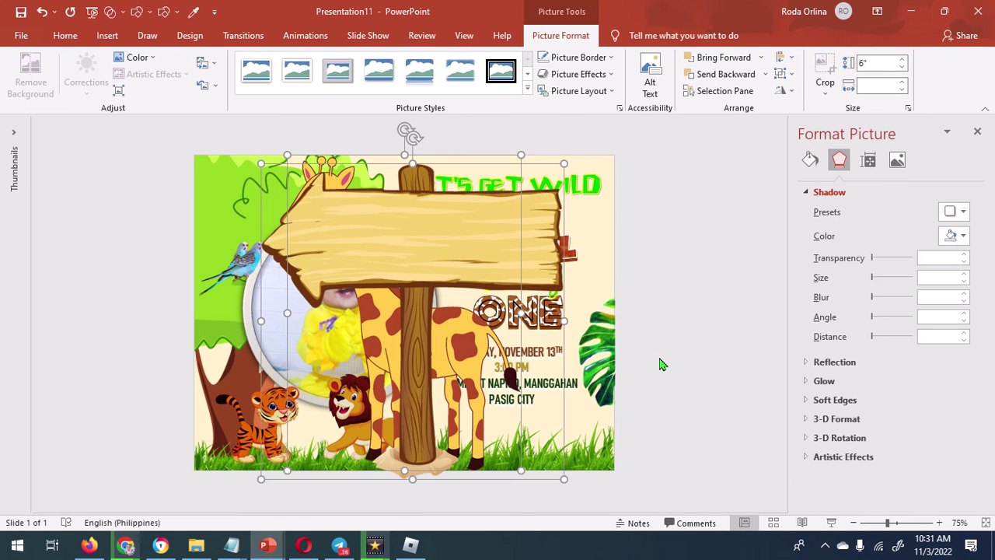
left_click(465, 229)
Step: Shrink the signpost into the lower left and flip both signpost and giraffe horizontally
left_click(555, 164)
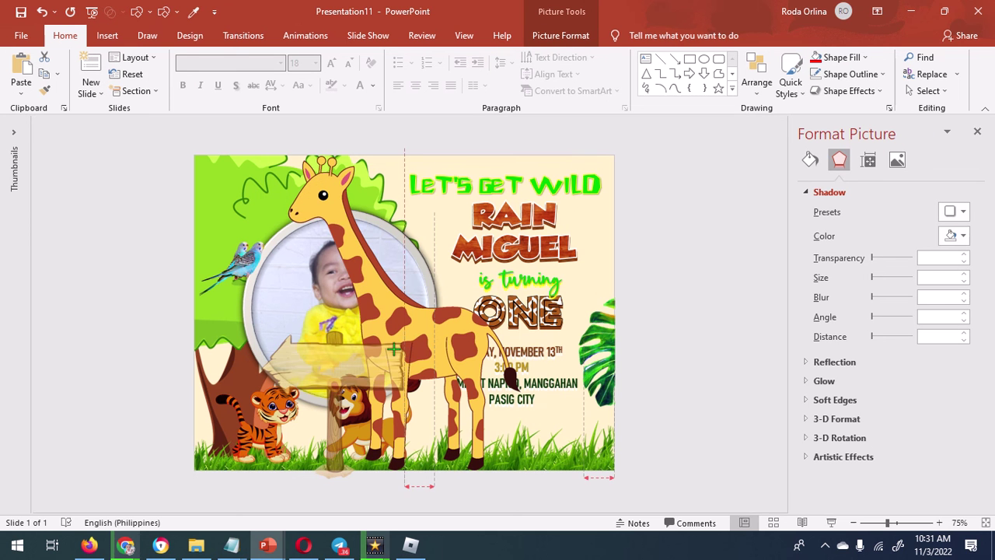
left_click_drag(562, 161, 371, 363)
left_click(562, 37)
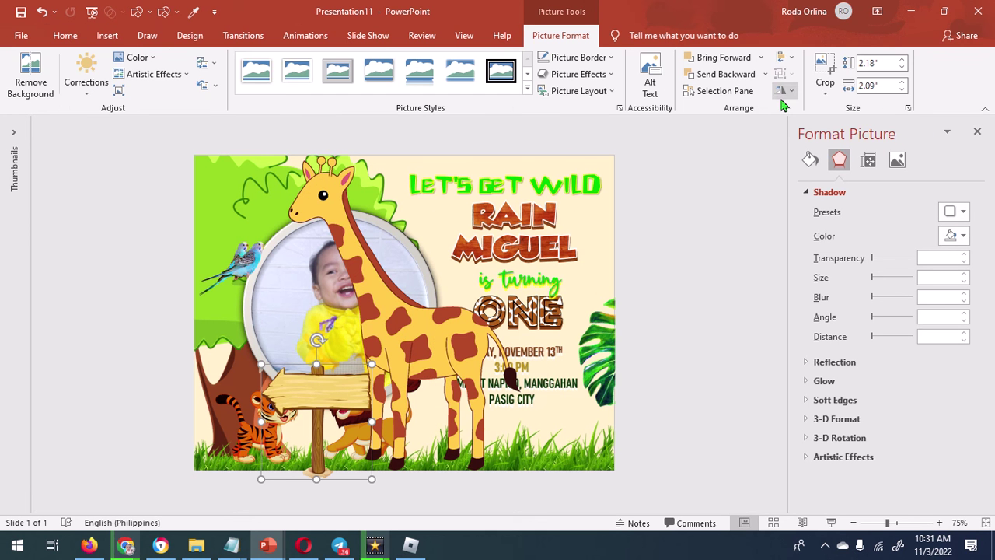
left_click(782, 91)
left_click(818, 161)
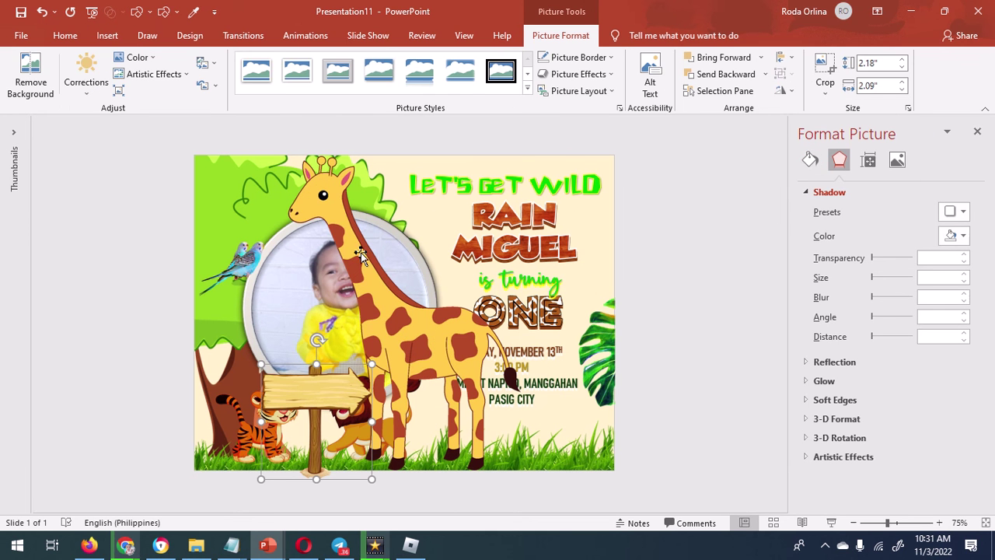
left_click(354, 264)
left_click(780, 91)
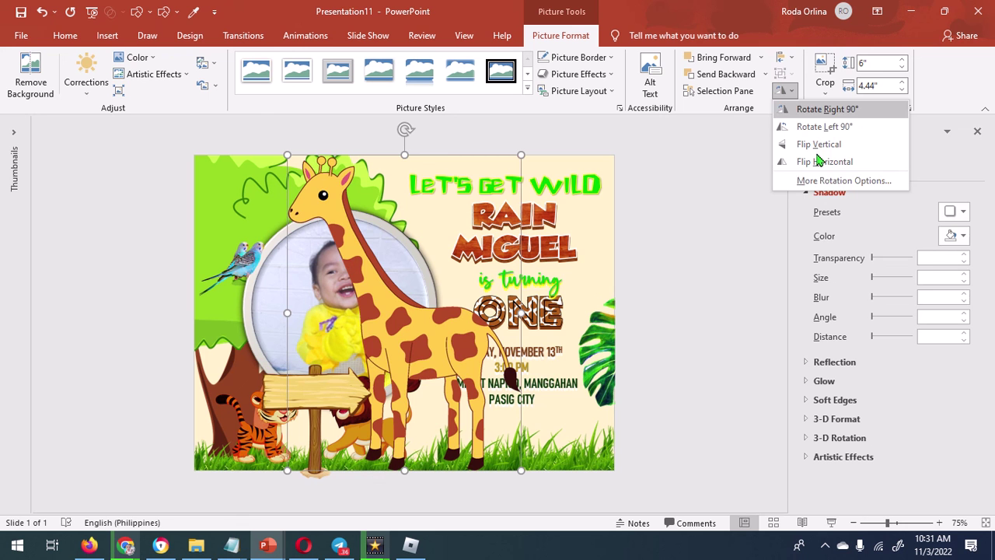
left_click(820, 161)
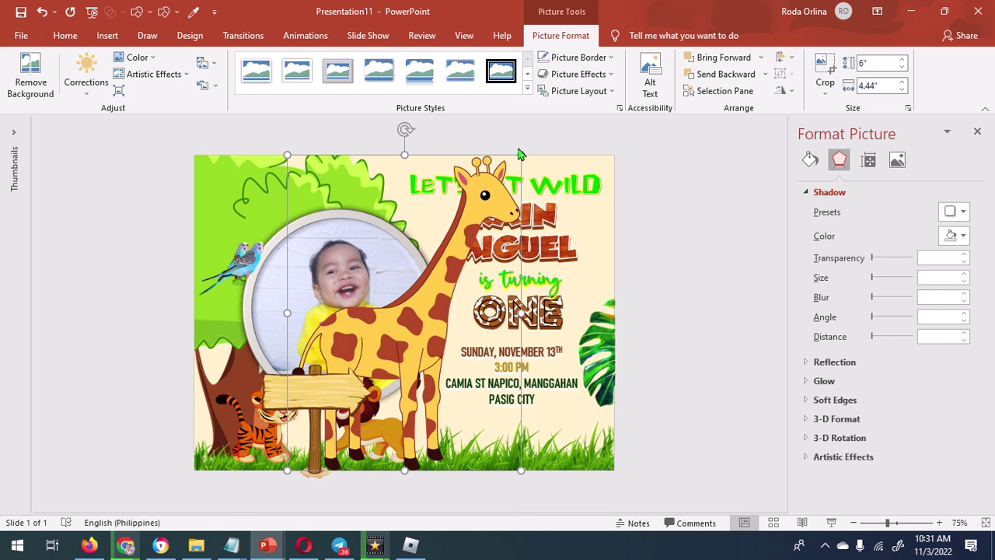
Step: Move the giraffe down to the bottom right, undoing an unwanted resize
left_click(522, 143)
left_click(522, 154)
mouse_move(520, 153)
left_mouse_down()
mouse_move(360, 343)
mouse_move(592, 344)
left_mouse_up()
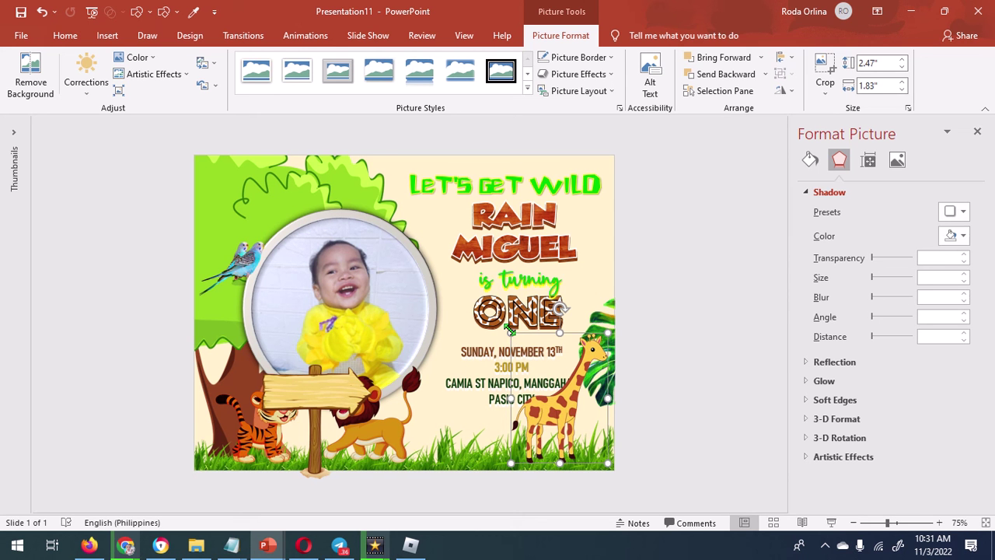
left_click_drag(508, 340, 544, 372)
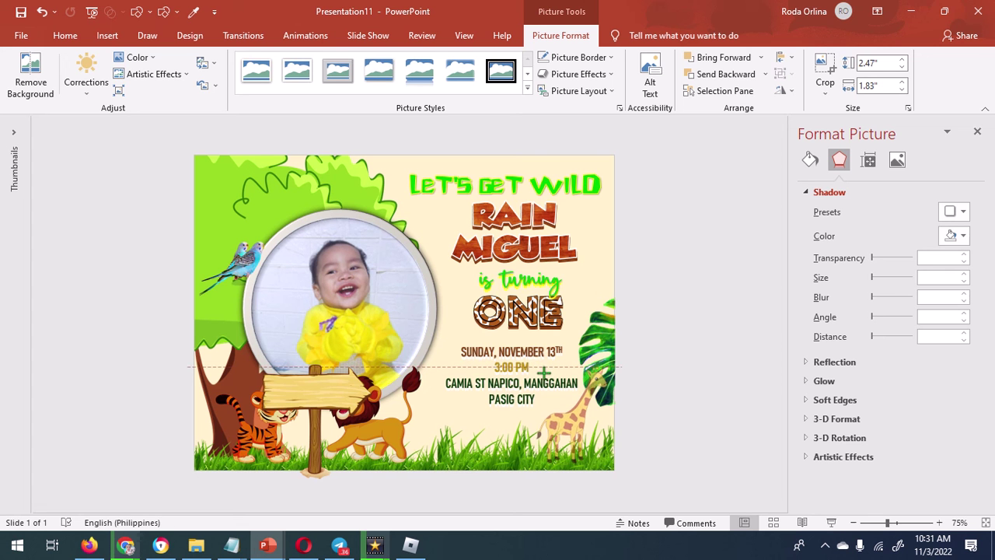
left_click_drag(543, 372, 544, 374)
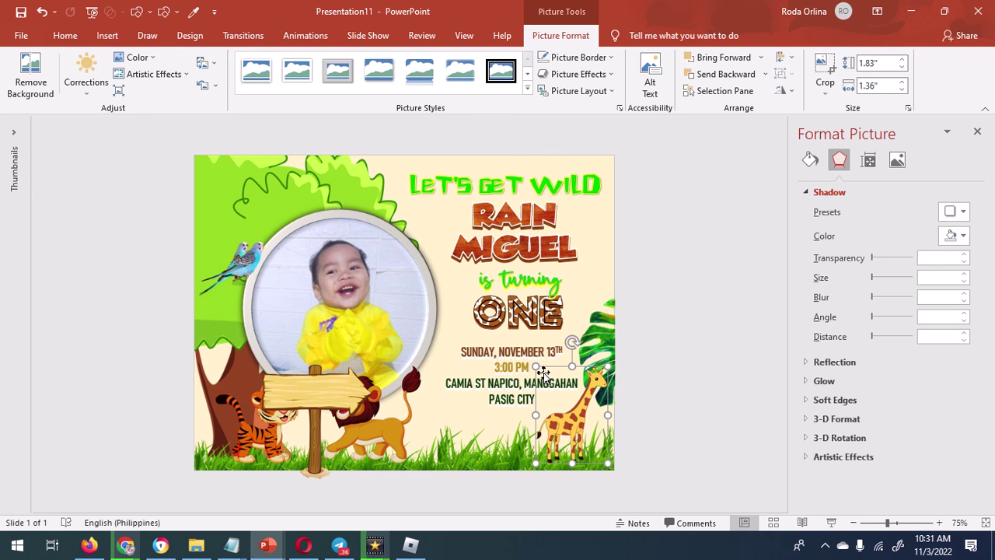
key("ctrl+z")
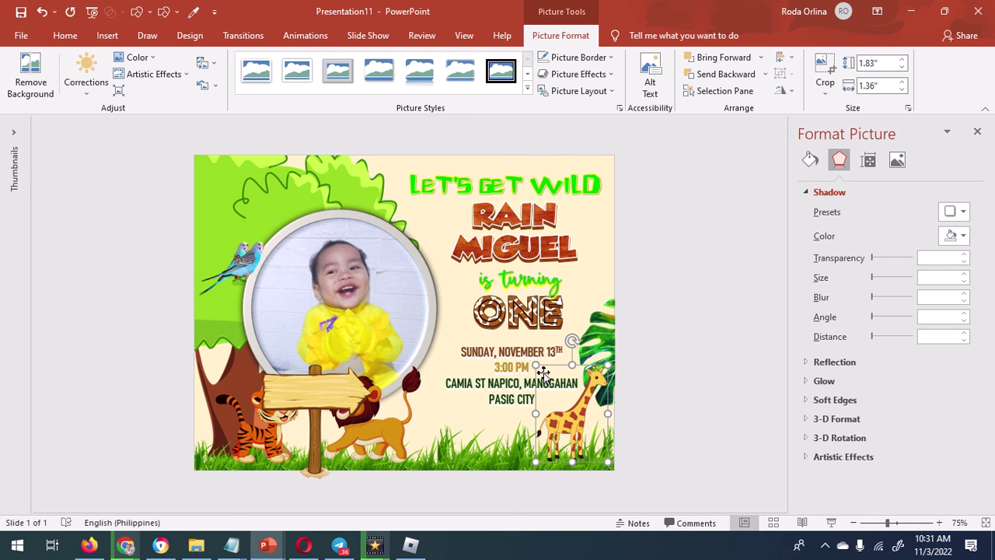
key("ctrl+z")
key("ctrl+z")
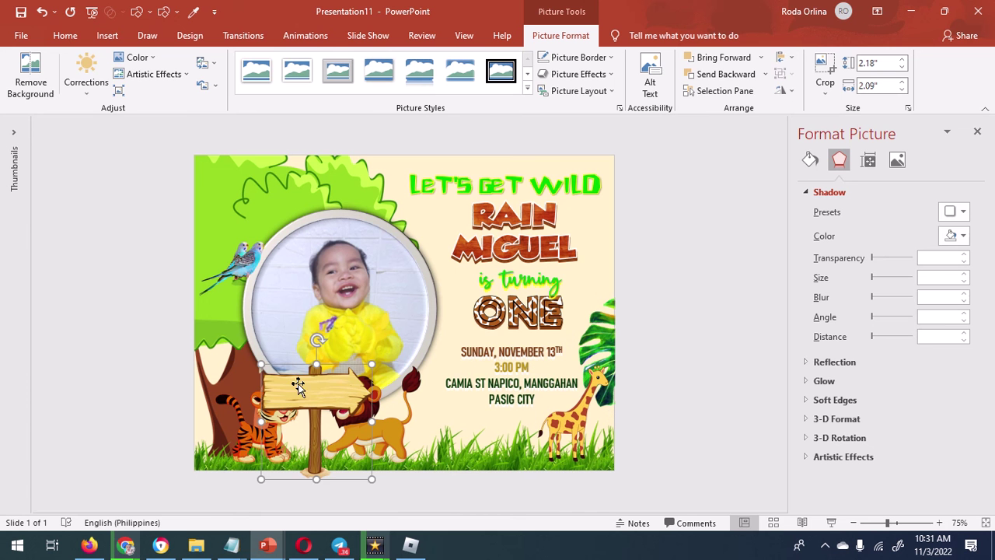
Step: Place the signpost just right of the lion and shrink it to uncover the address
mouse_move(300, 381)
left_mouse_down()
mouse_move(452, 370)
mouse_move(440, 383)
left_mouse_up()
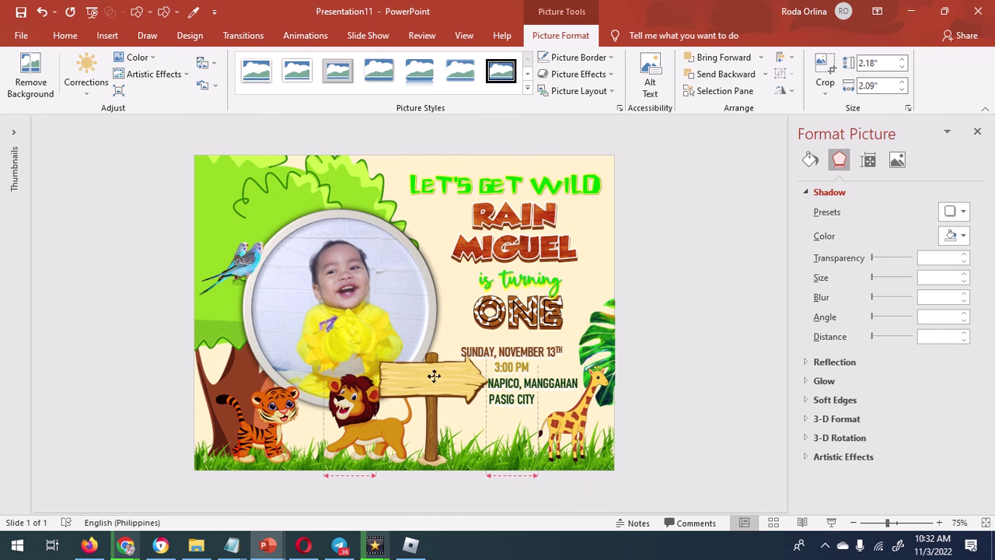
left_click_drag(440, 384, 433, 381)
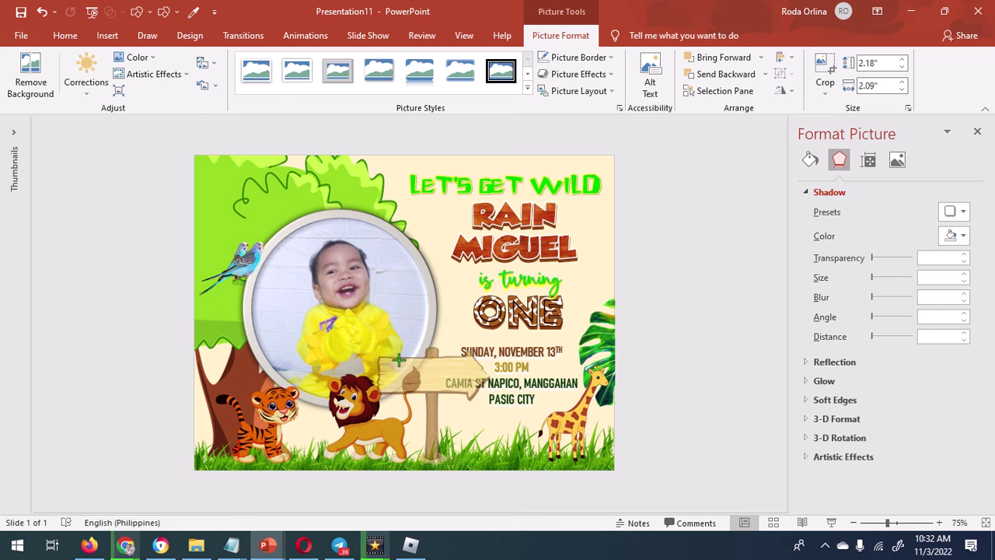
left_click_drag(379, 350, 441, 408)
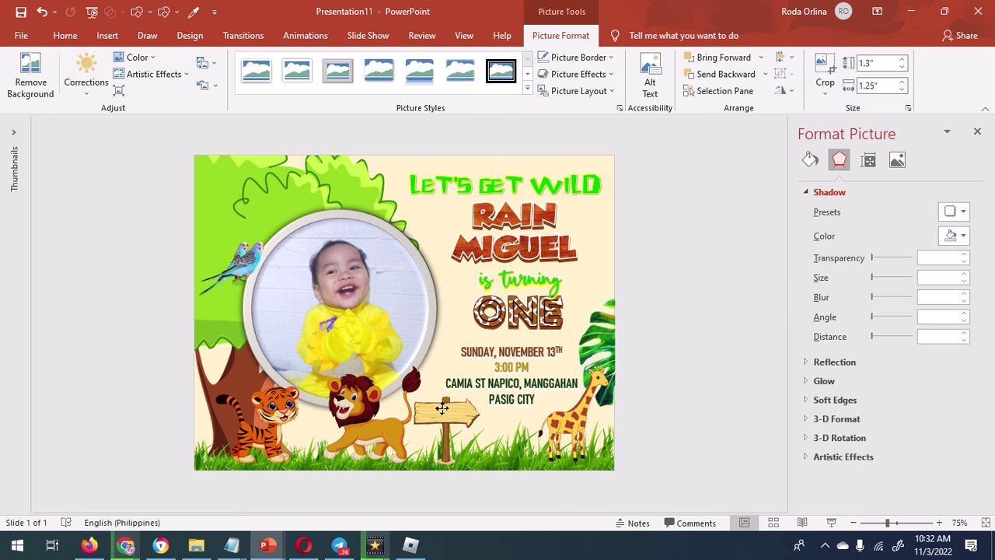
left_click(442, 407)
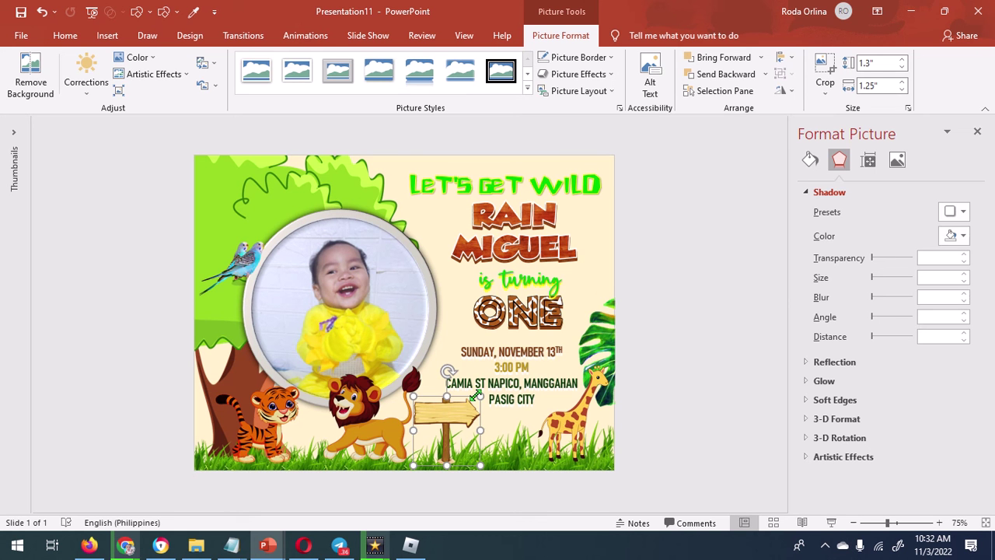
left_click(108, 36)
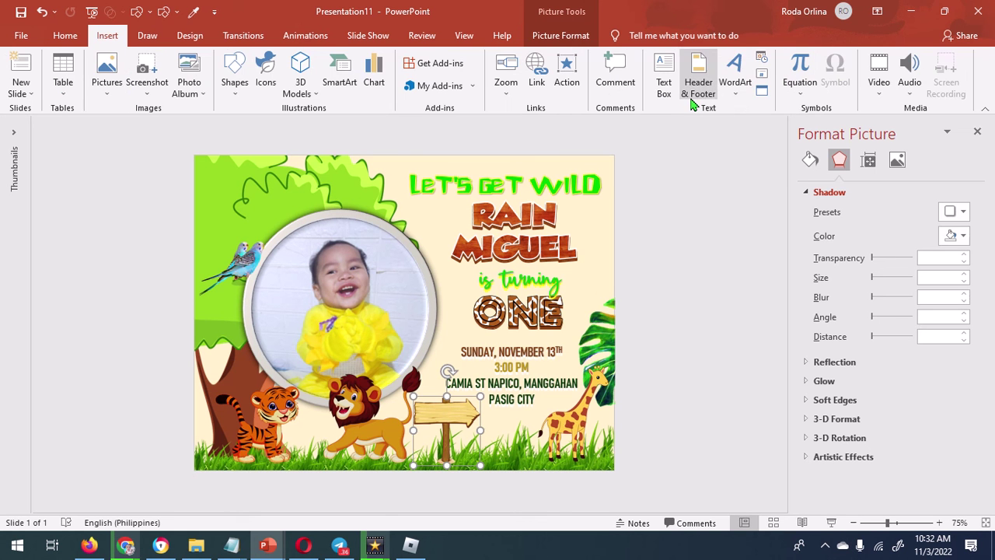
Step: Add a WordArt text box reading SAFARI with Loose character spacing
left_click(735, 78)
left_click(740, 122)
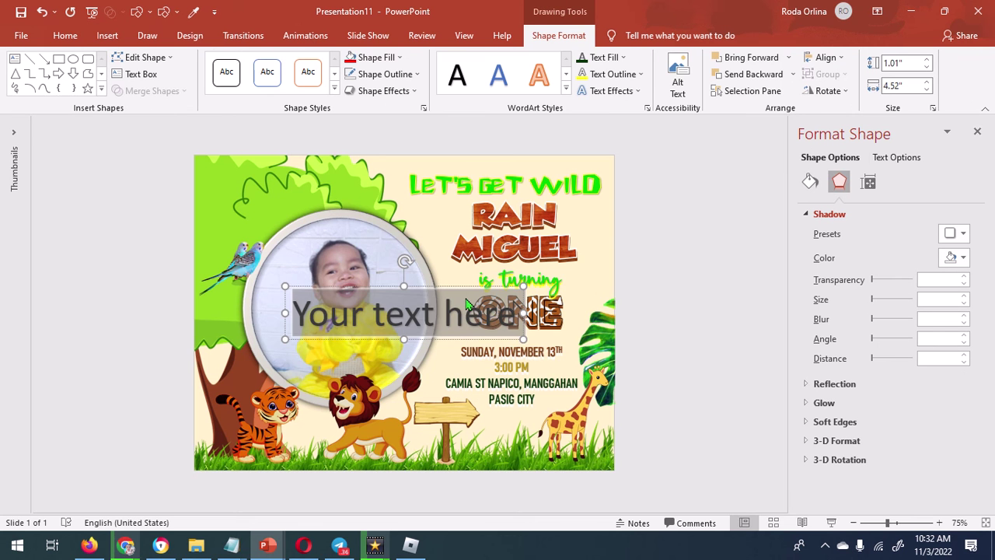
type("SAFARI")
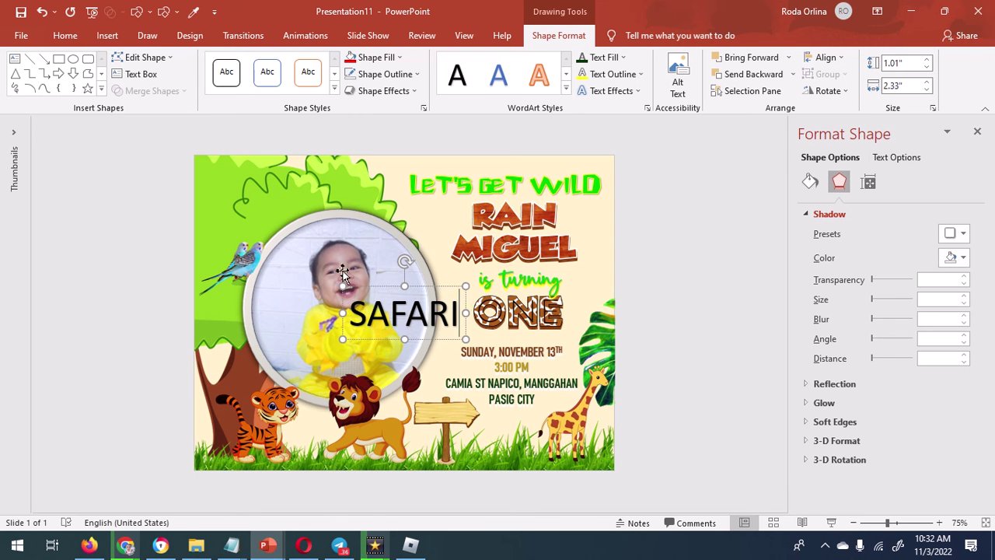
left_click(77, 38)
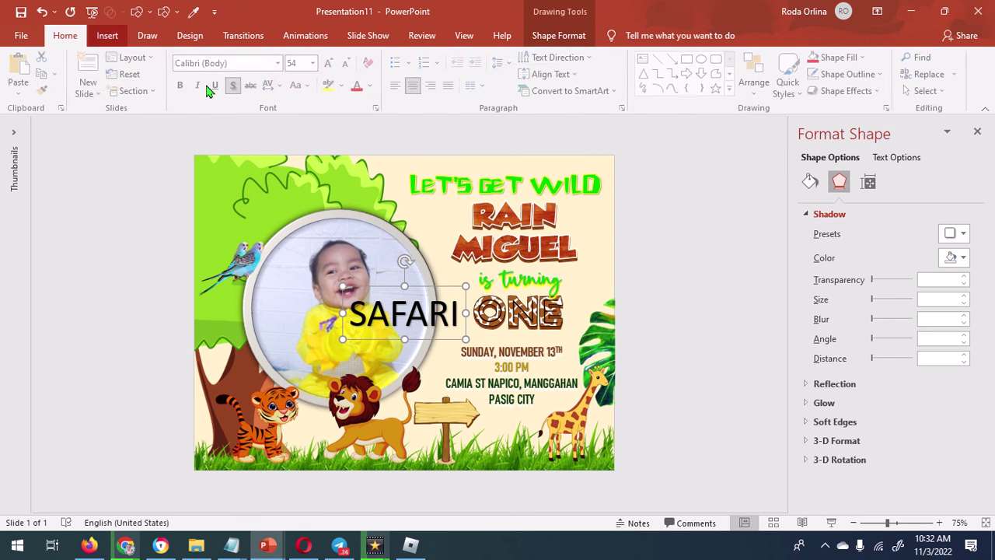
left_click(280, 89)
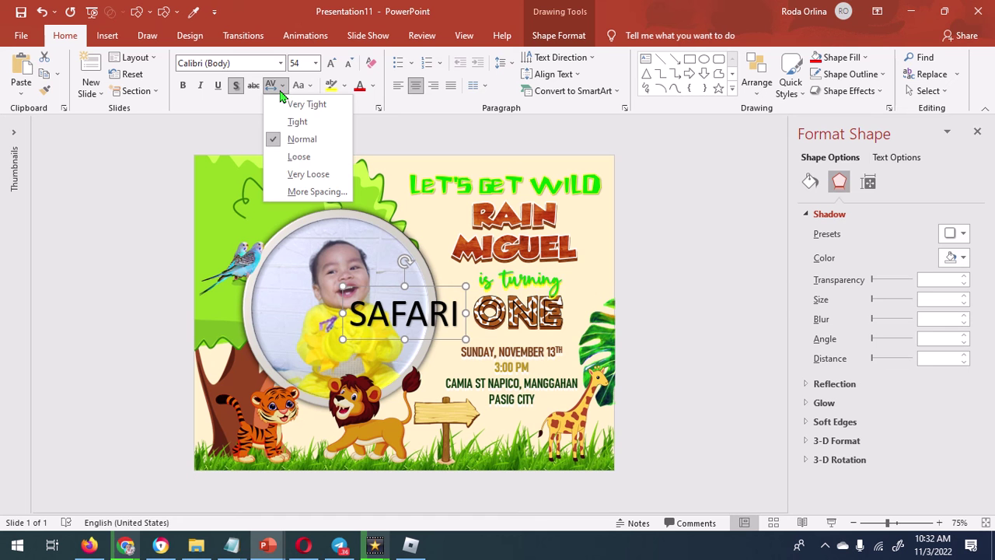
left_click(295, 156)
Step: Shrink the SAFARI text and nudge it down and right onto the signboard
left_click(349, 64)
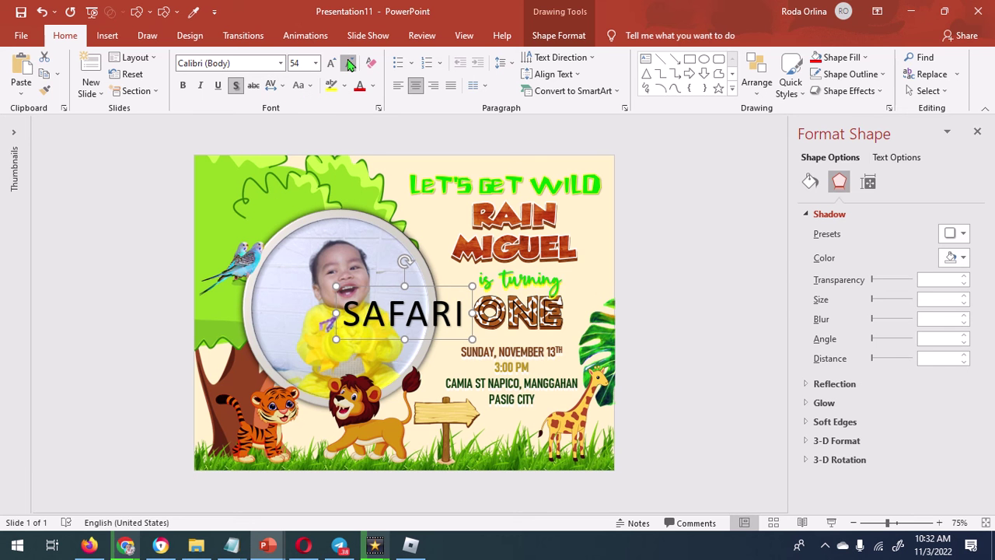
left_click(349, 65)
left_click(349, 64)
left_click(349, 65)
left_click(349, 64)
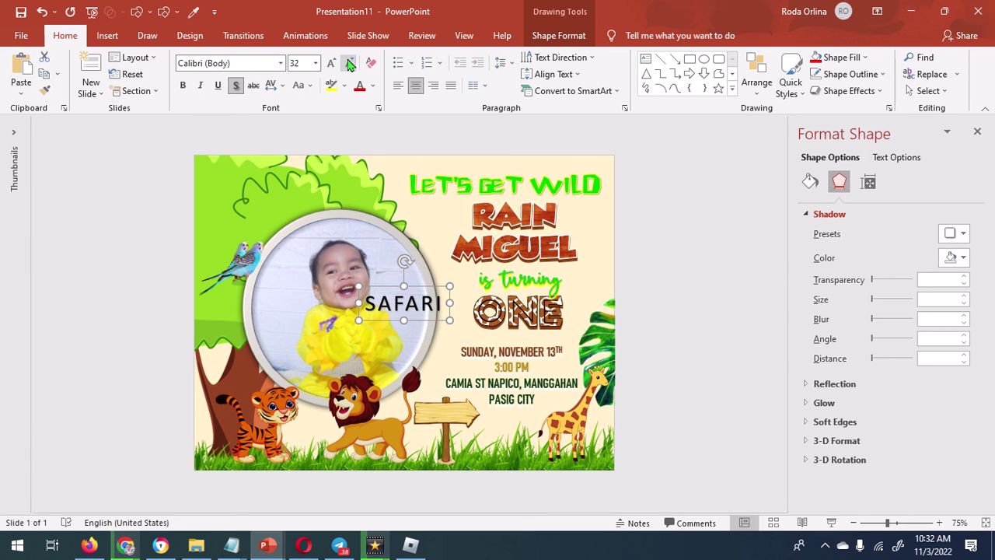
key("Down")
key("Down")
key("Down")
key("Down")
key("Down")
key("Down")
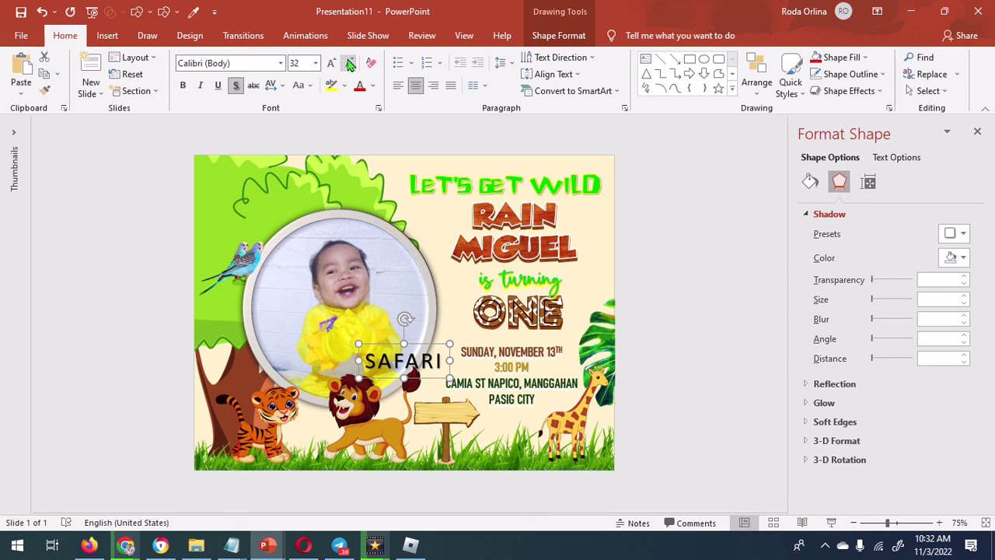
key("Down")
key("Down")
key("Down")
key("Down")
key("Down")
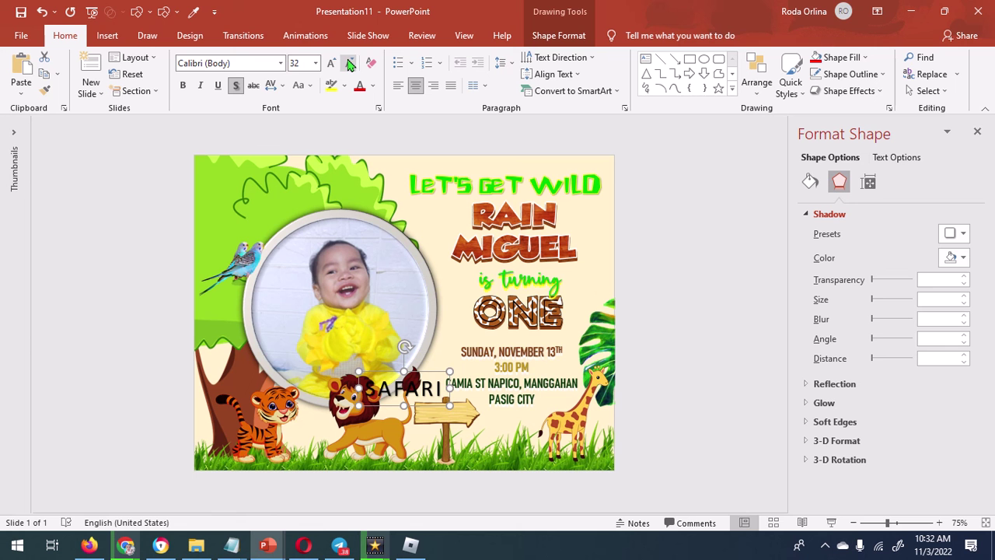
left_click(349, 64)
left_click(349, 64)
left_click(349, 65)
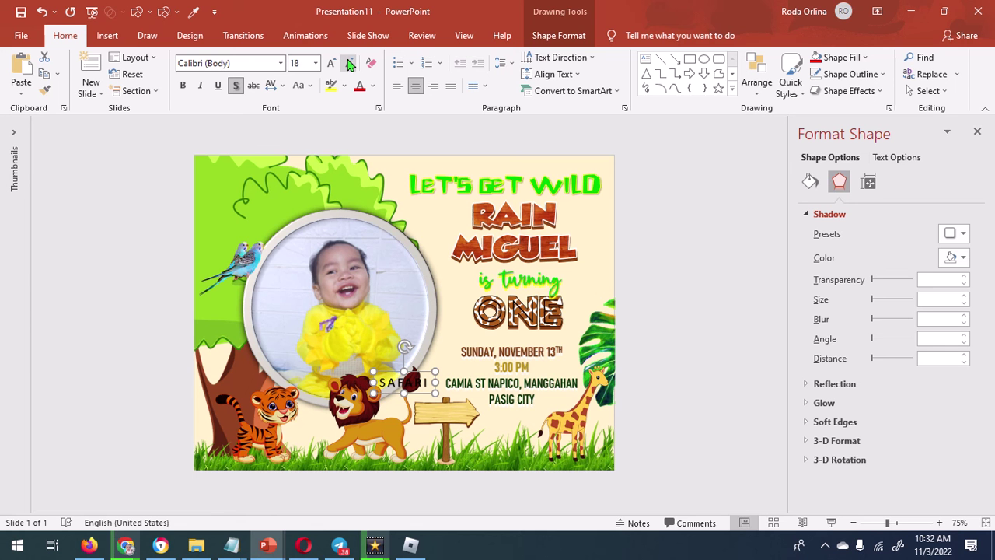
key("Down")
key("Down")
key("Down")
key("Down")
key("Down")
key("Down")
key("Down")
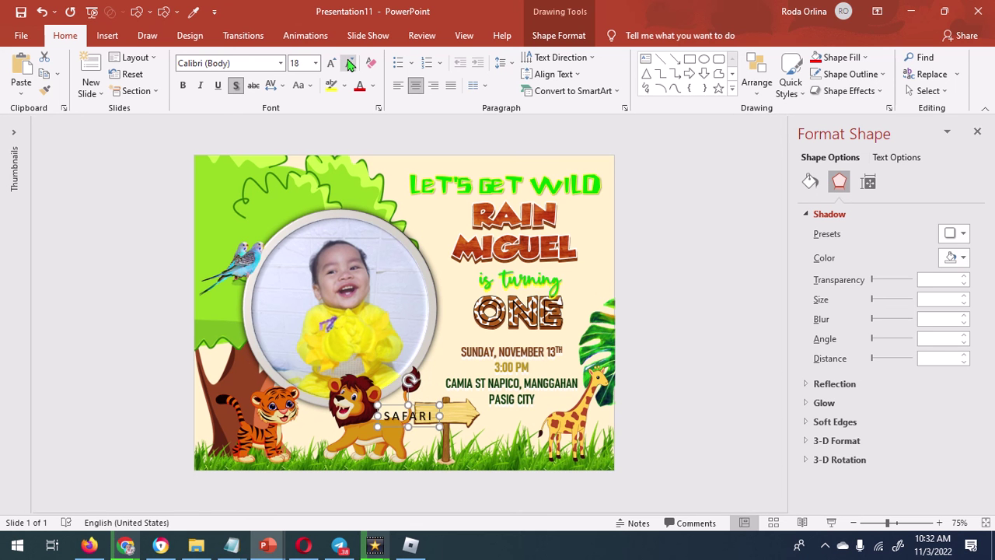
key("Right")
key("Right")
key("Right")
key("Right")
key("Right")
key("Right")
key("Right")
key("Right")
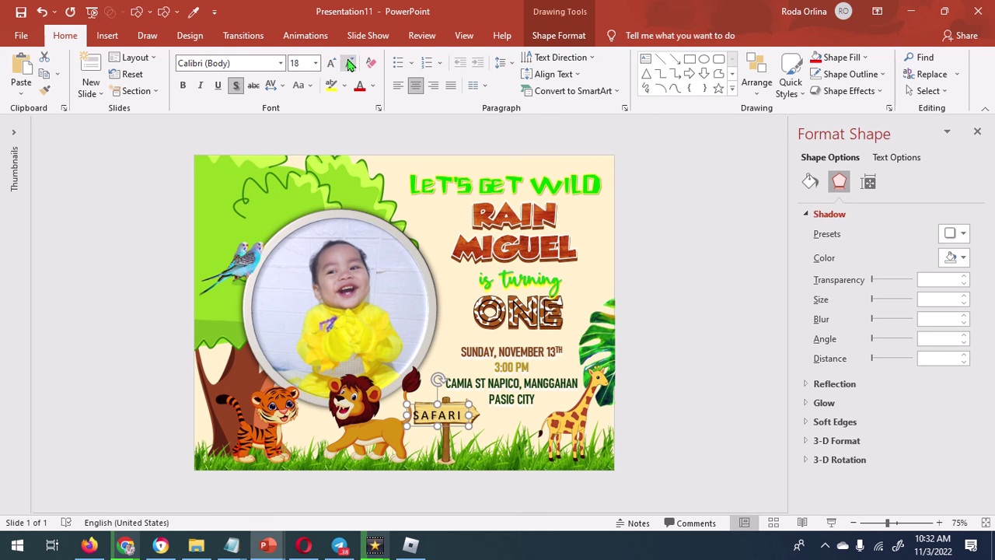
key("Right")
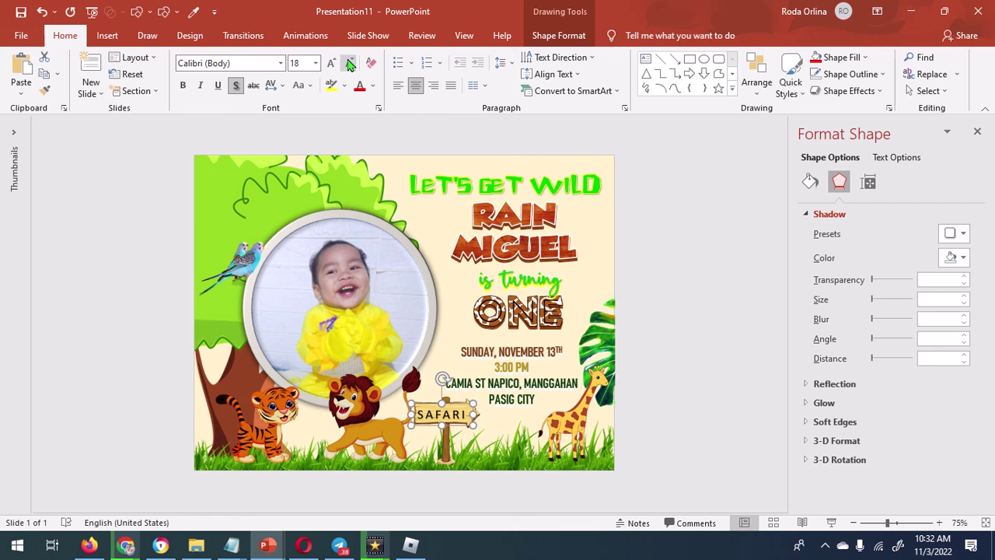
Step: Set SAFARI to bold 19 pt and centre it on the sign, keeping its colour
left_click(301, 62)
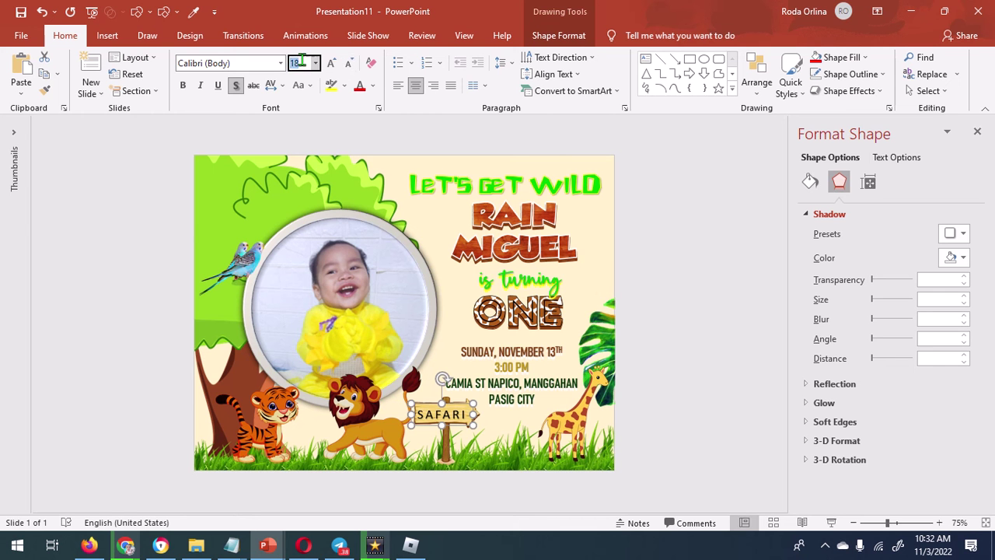
type("19")
key("Return")
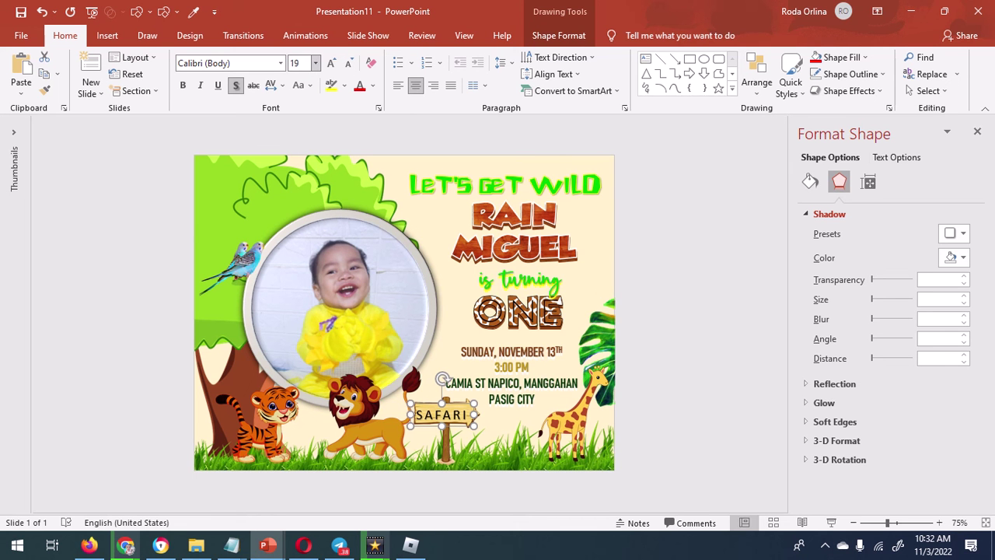
left_click(183, 85)
key("Right")
key("Right")
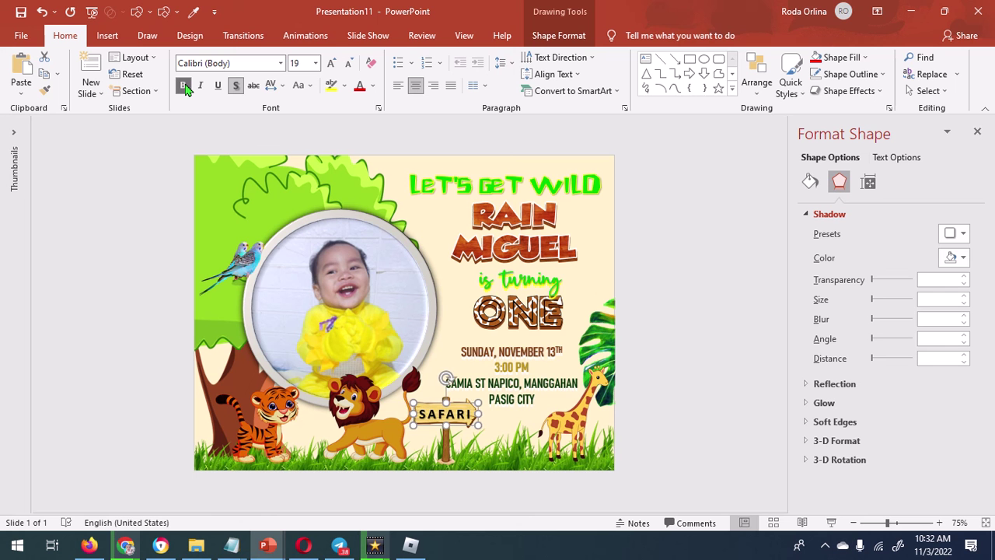
key("Up")
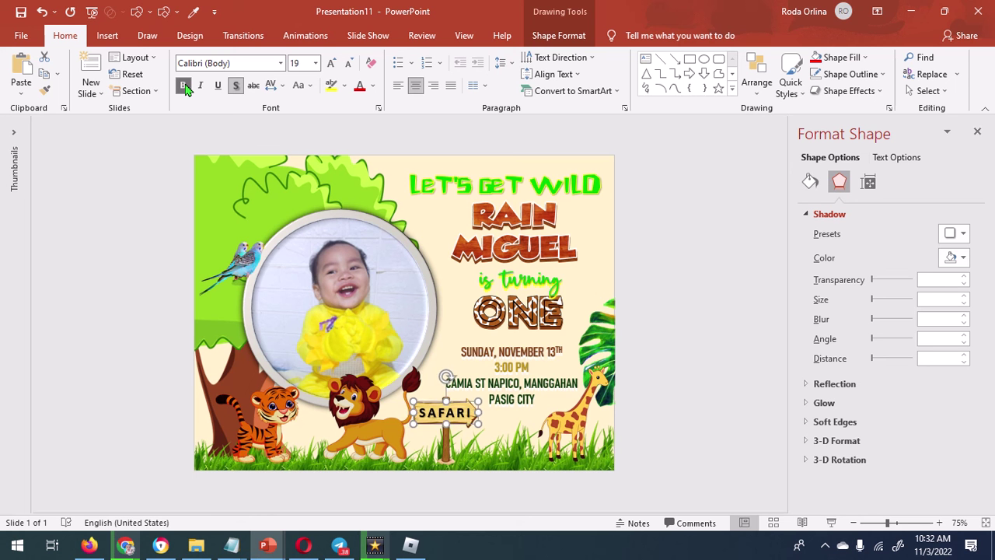
left_click(570, 43)
left_click(620, 59)
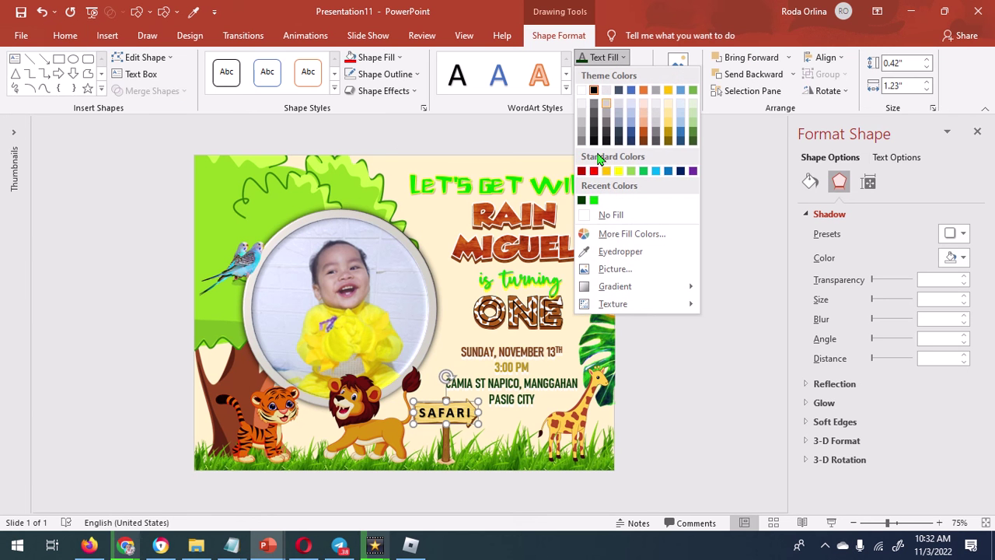
key("Escape")
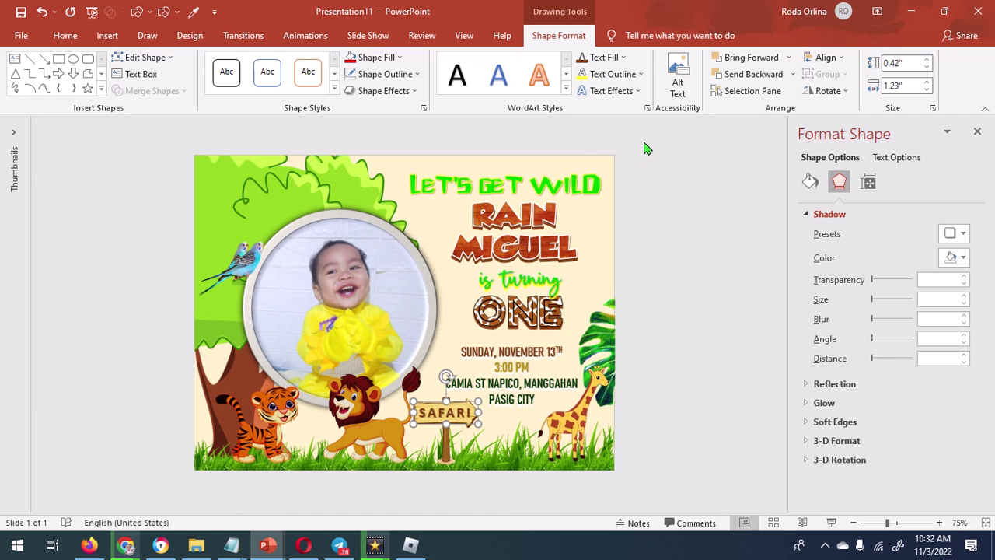
Step: Nudge the tiger slightly and shift the lion left, up under the round photo frame
left_click(678, 297)
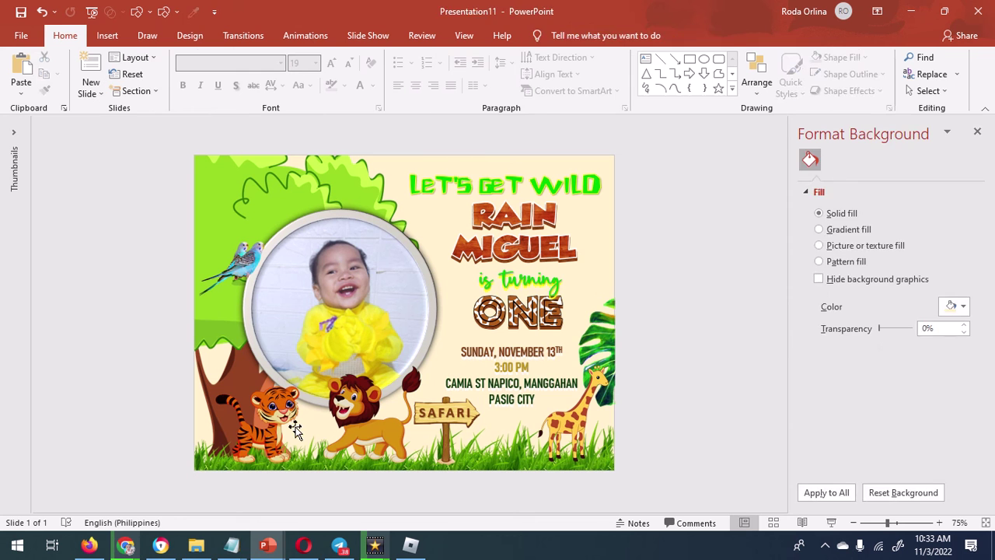
left_click(296, 427)
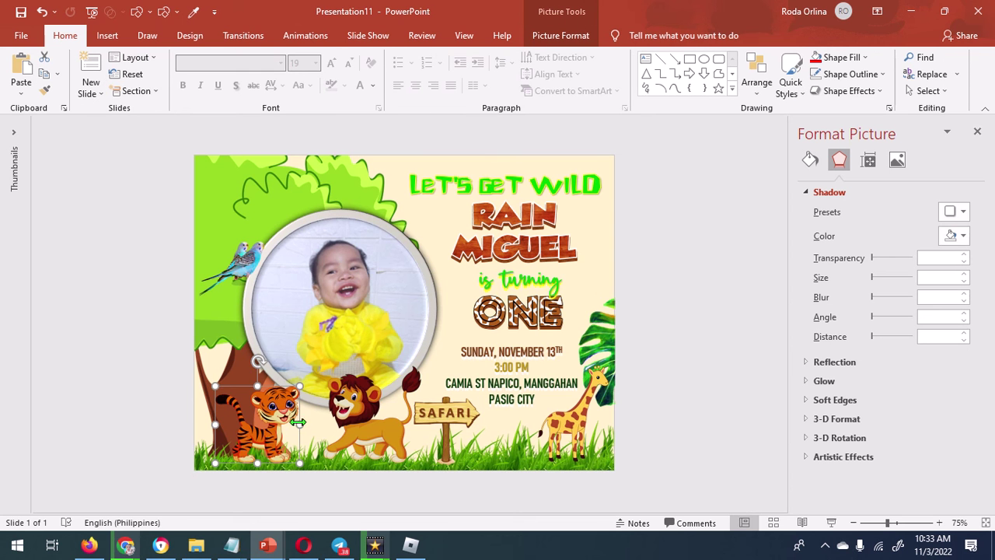
left_click_drag(294, 424, 302, 421)
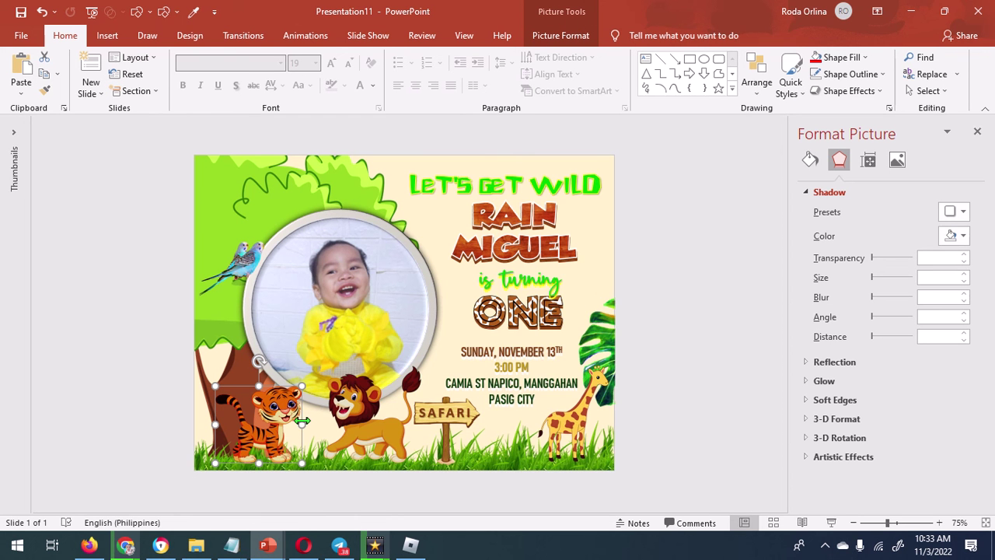
left_click(378, 420)
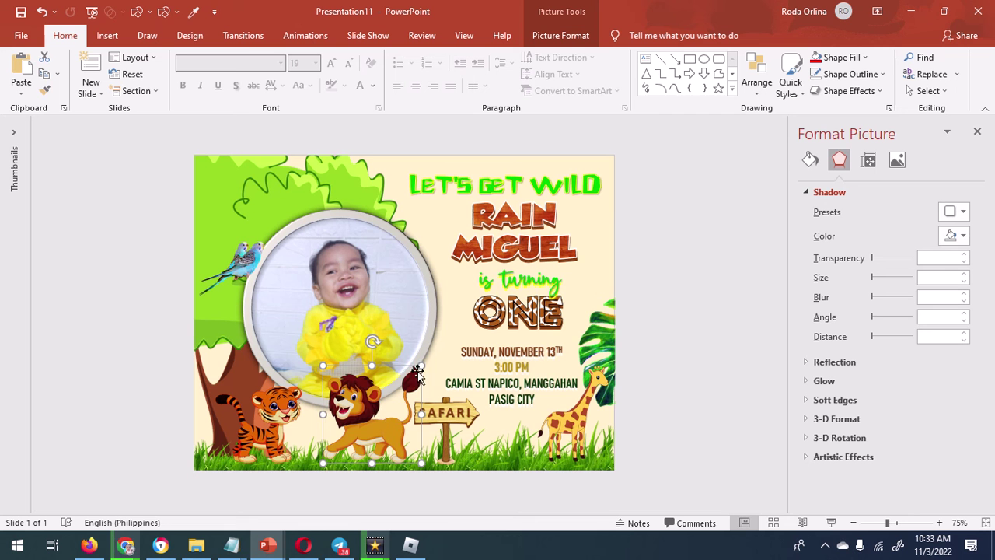
left_click_drag(417, 370, 398, 375)
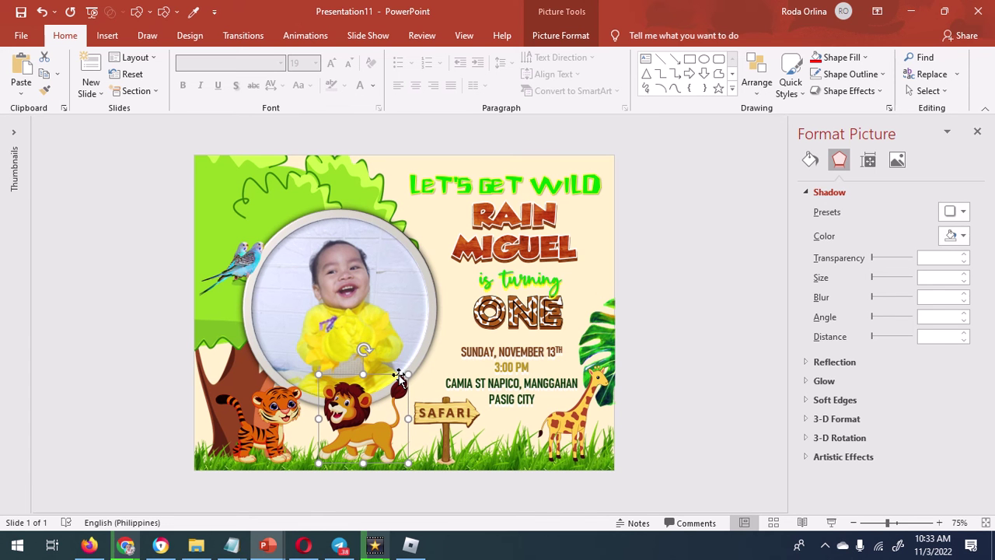
left_click(374, 298)
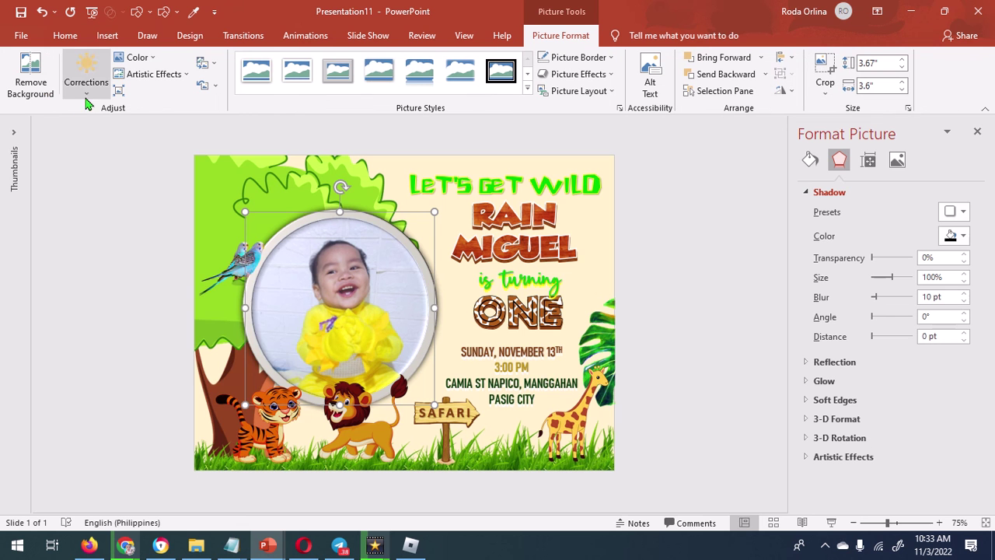
Step: Apply a Brightness/Contrast correction preset and a different Color Tone preset to the baby photo
left_click(86, 92)
left_click(179, 369)
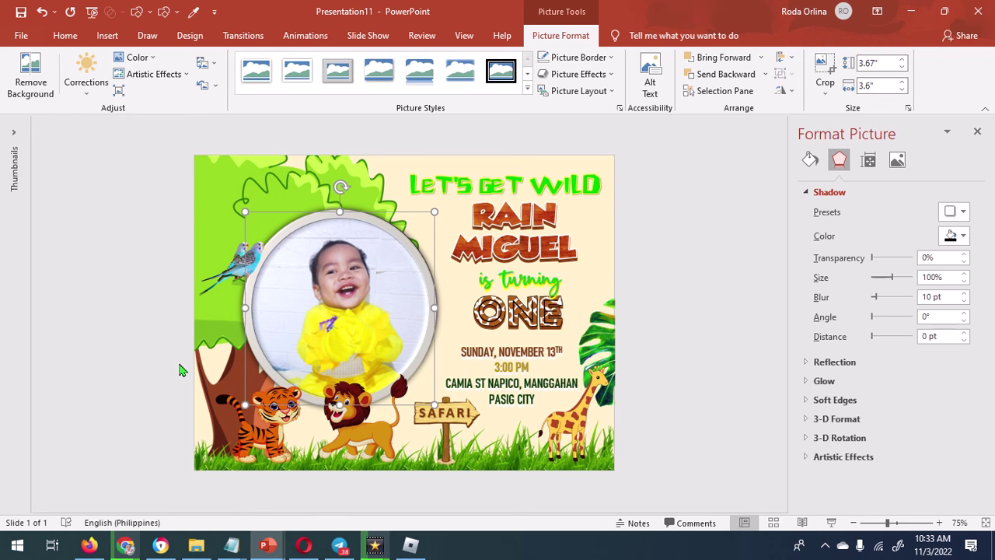
left_click(137, 58)
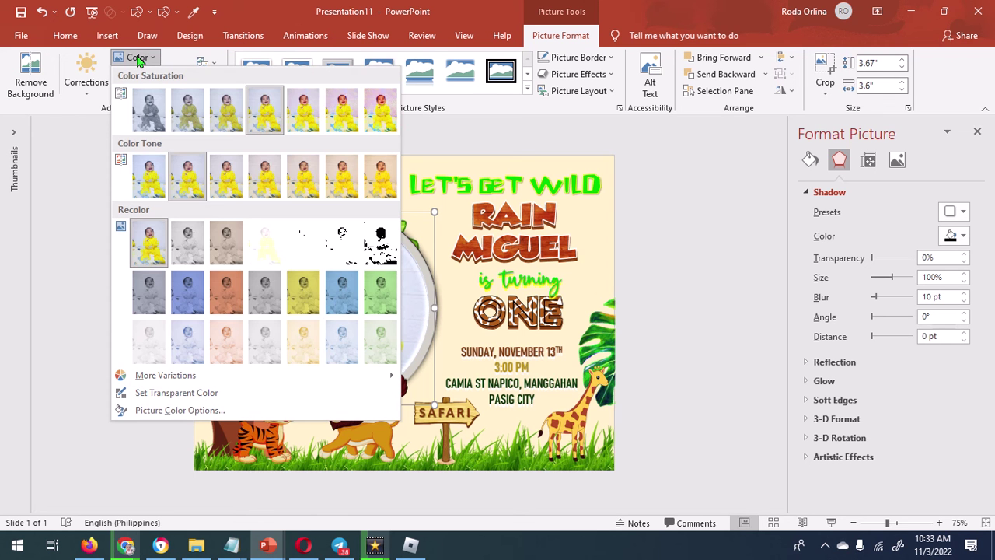
left_click(224, 177)
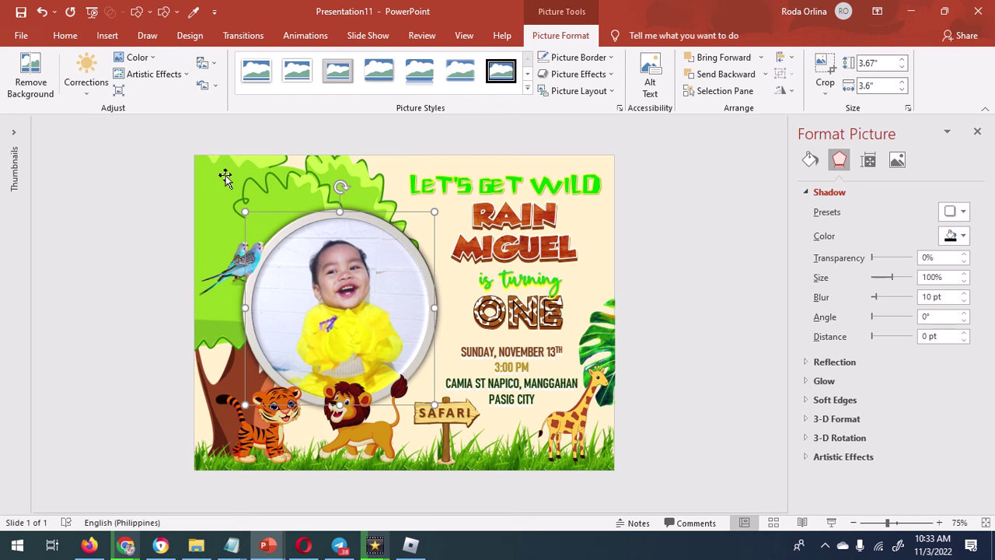
left_click(630, 301)
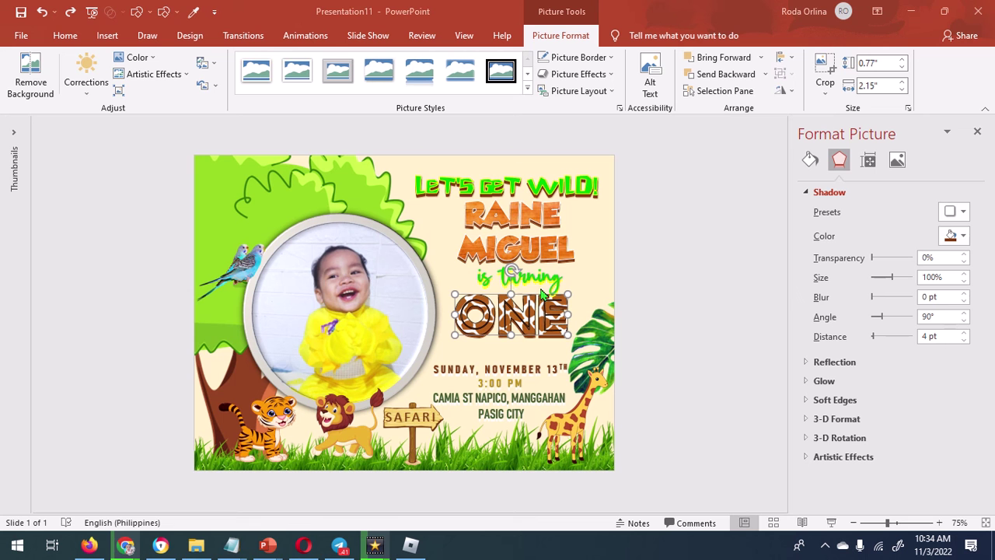
Step: Move the LET'S GET WILD! heading two nudges up and one to the right
left_click(673, 304)
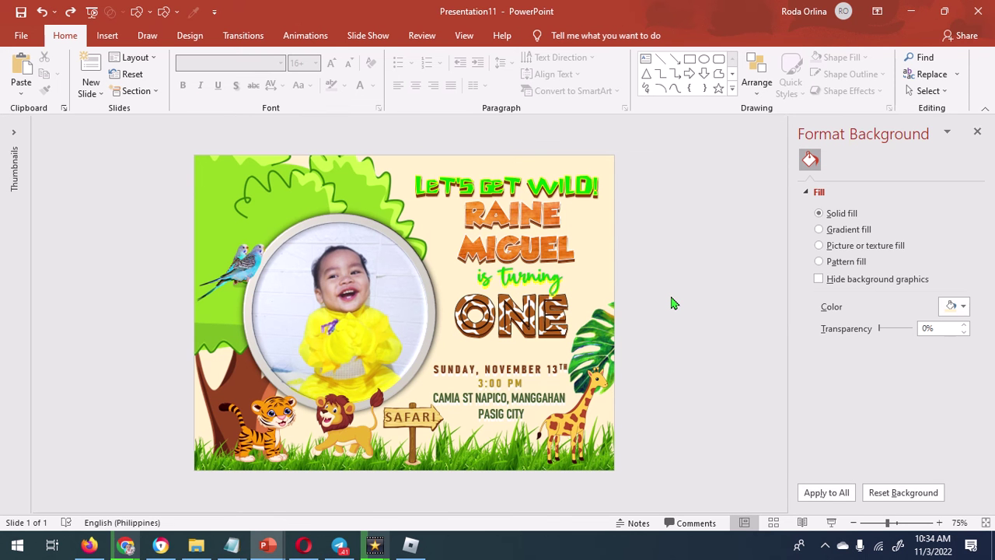
left_click(552, 183)
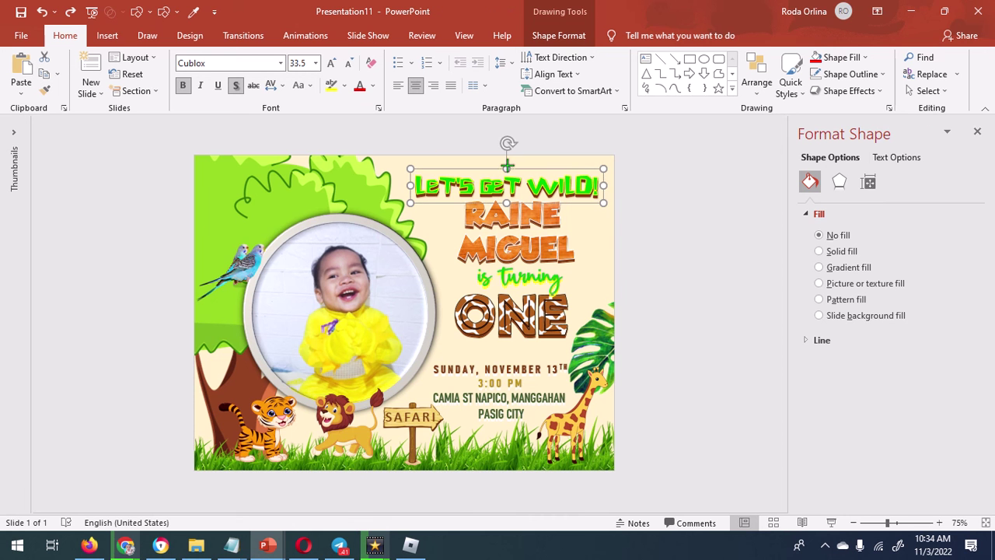
key("Up")
key("Right")
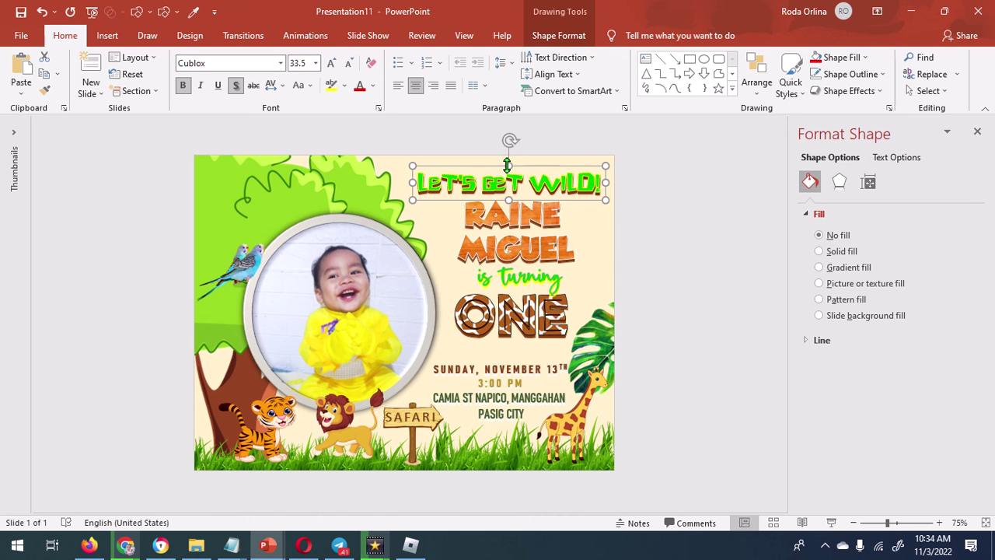
key("Up")
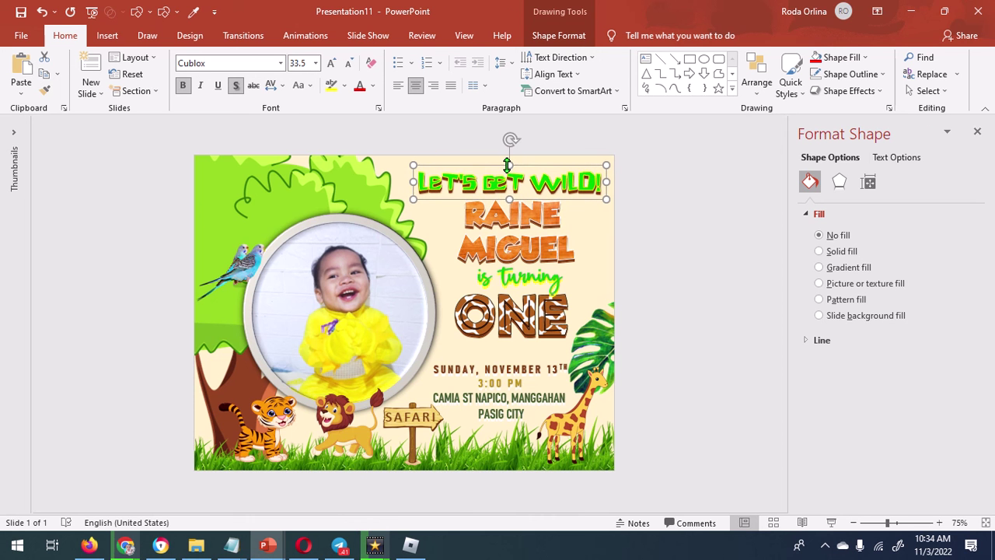
left_click(649, 238)
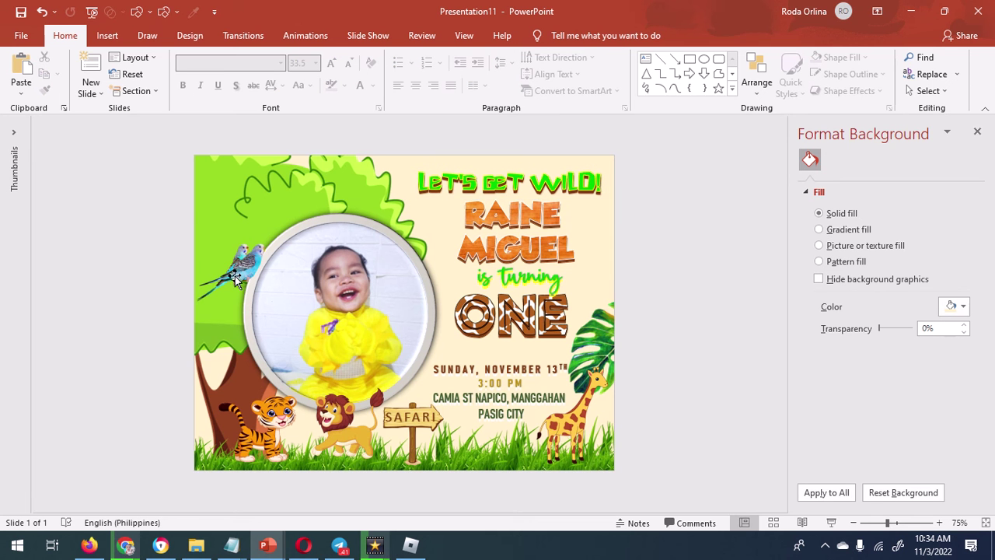
Step: Choose PNG image as the export file type for the slide
left_click(21, 35)
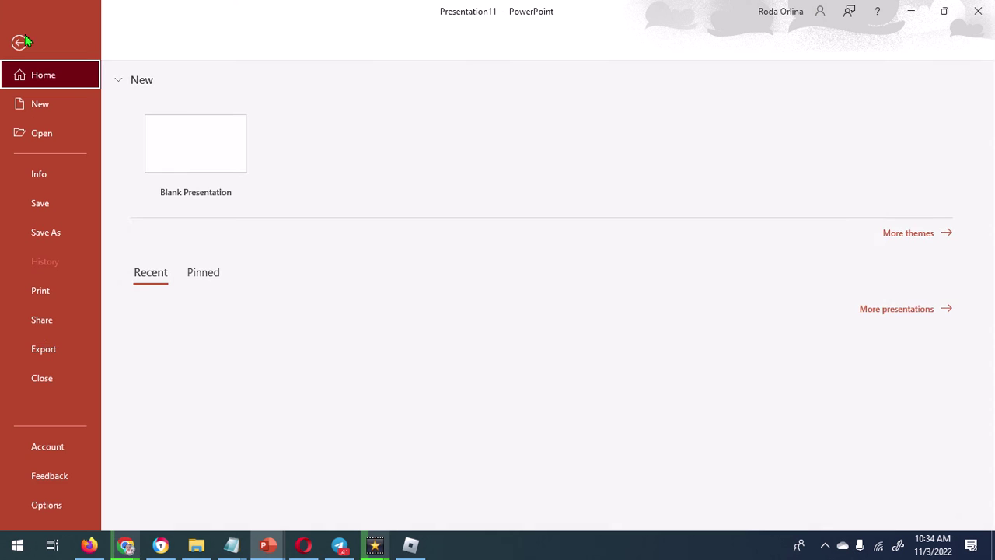
left_click(47, 351)
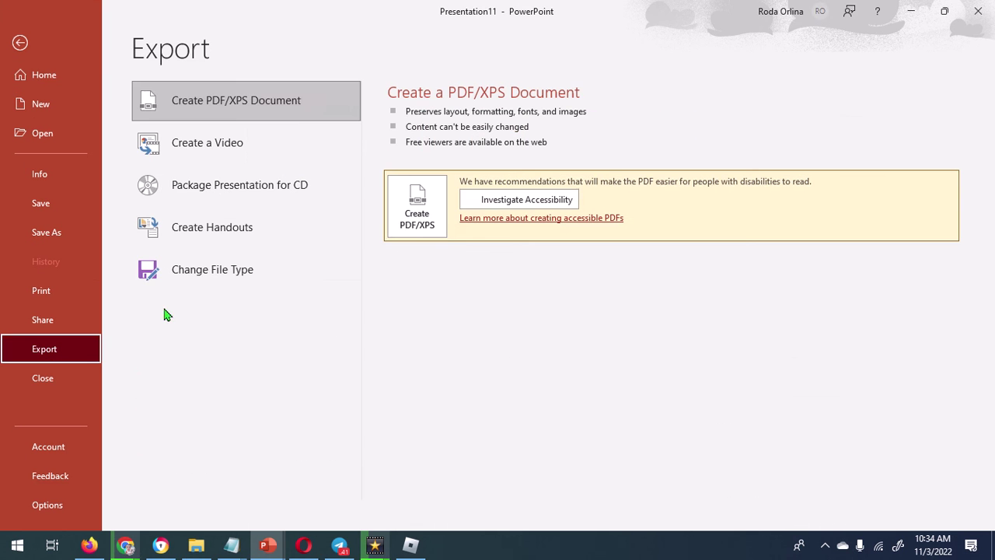
left_click(202, 273)
left_click(450, 300)
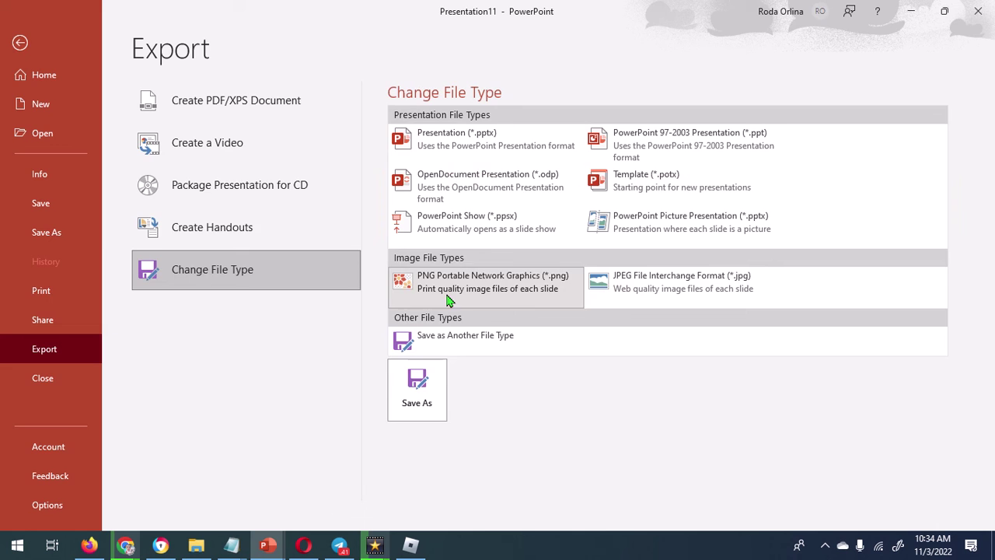
left_click(417, 392)
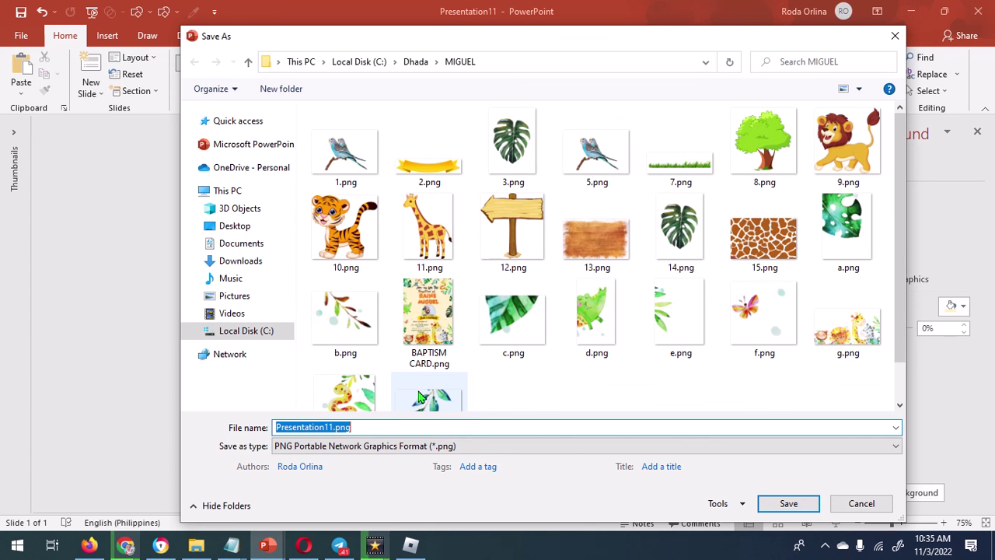
Step: Save the PNG as BDAY INVITATION CARD, exporting just the current slide
type("INVI")
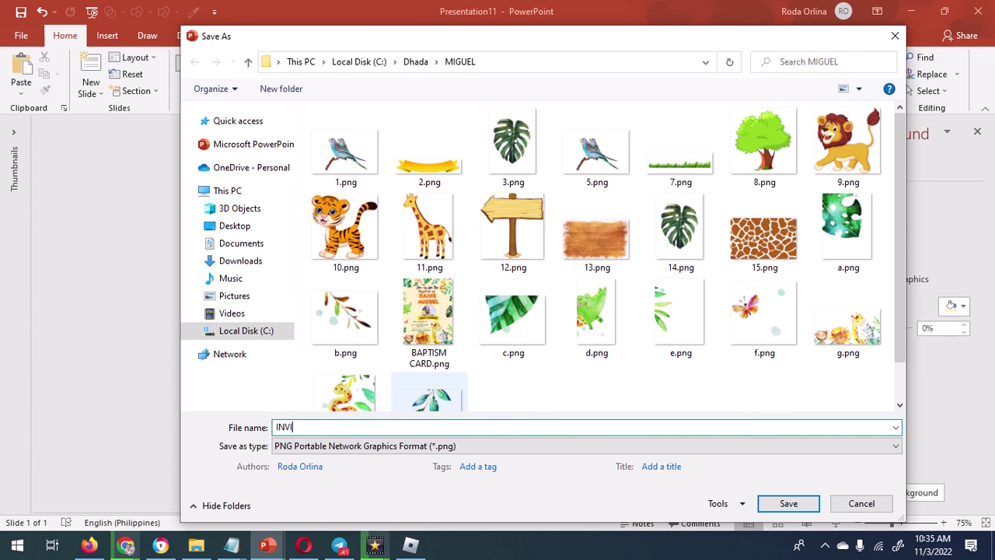
type("TATION")
type("BDAY")
key("End")
type("C")
type("ARD")
key("Return")
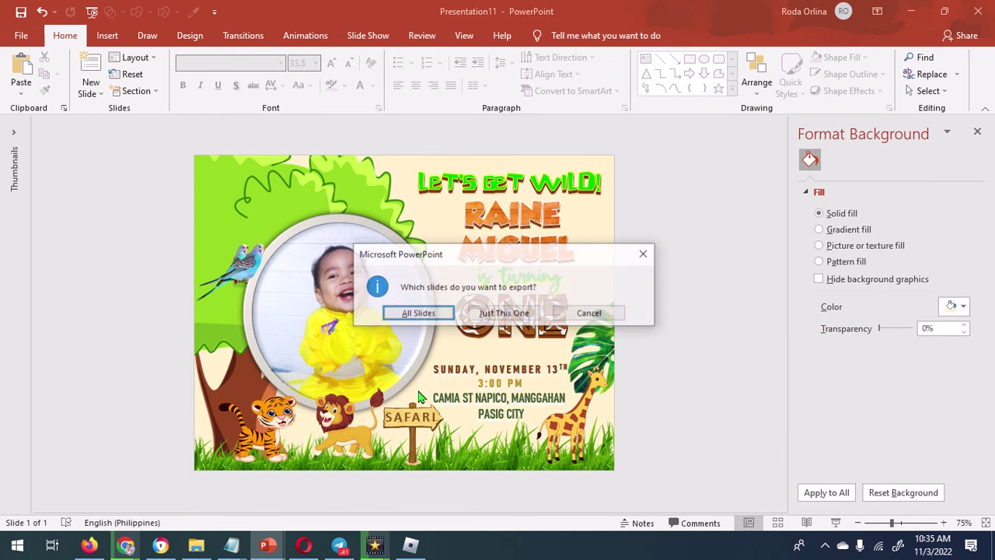
left_click(501, 314)
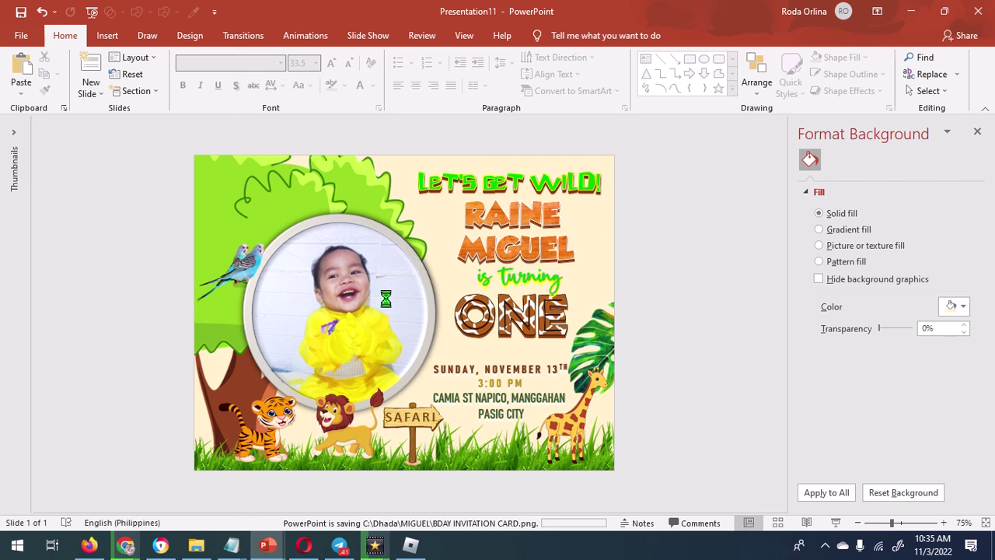
Step: Locate BDAY INVITATION CARD.png in the MIGUEL folder, then close File Explorer
left_click(196, 545)
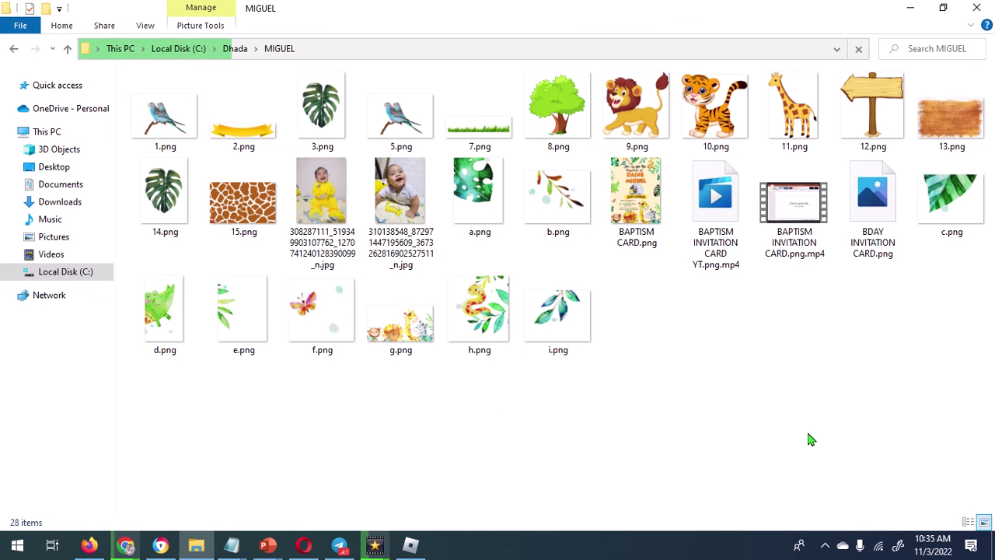
left_click(943, 7)
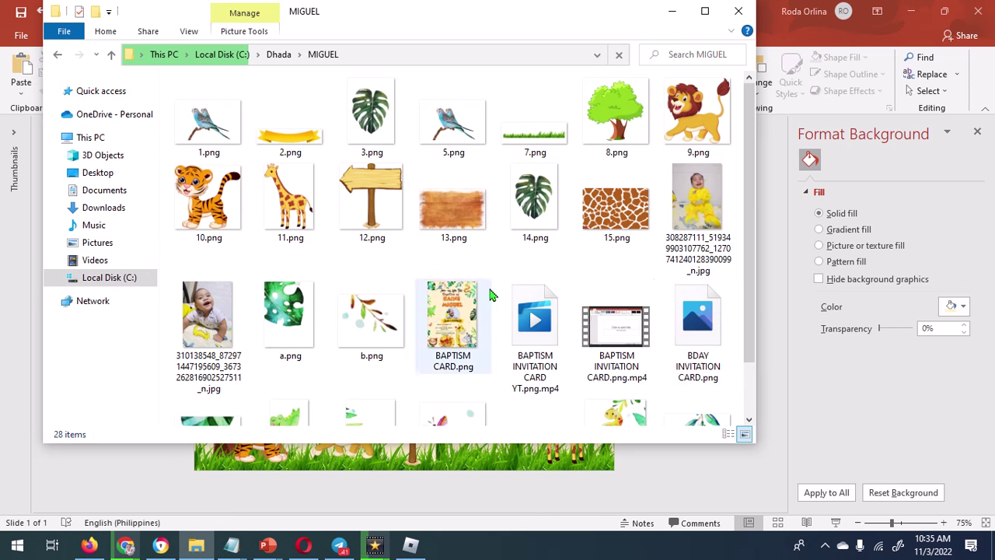
scroll(489, 295, "down", 1)
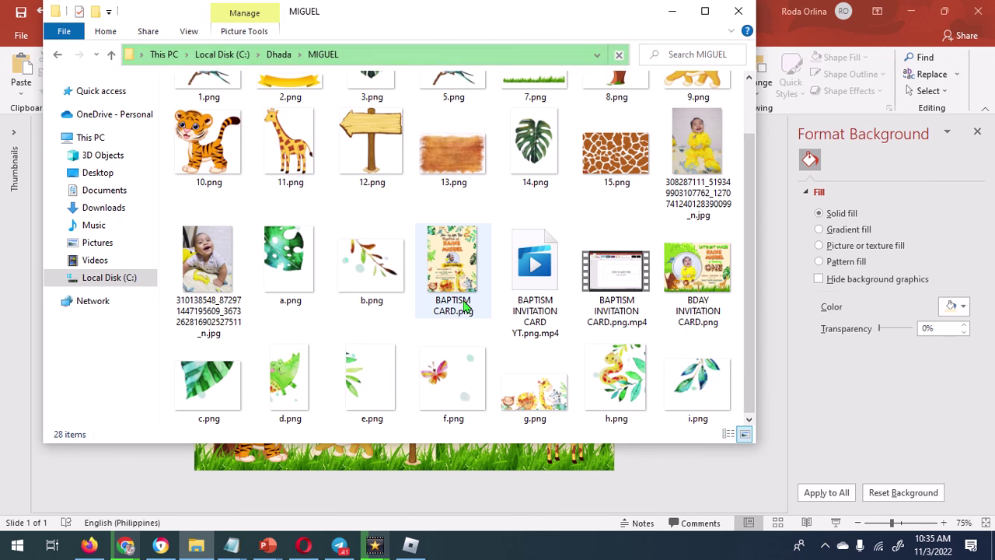
left_click(694, 273)
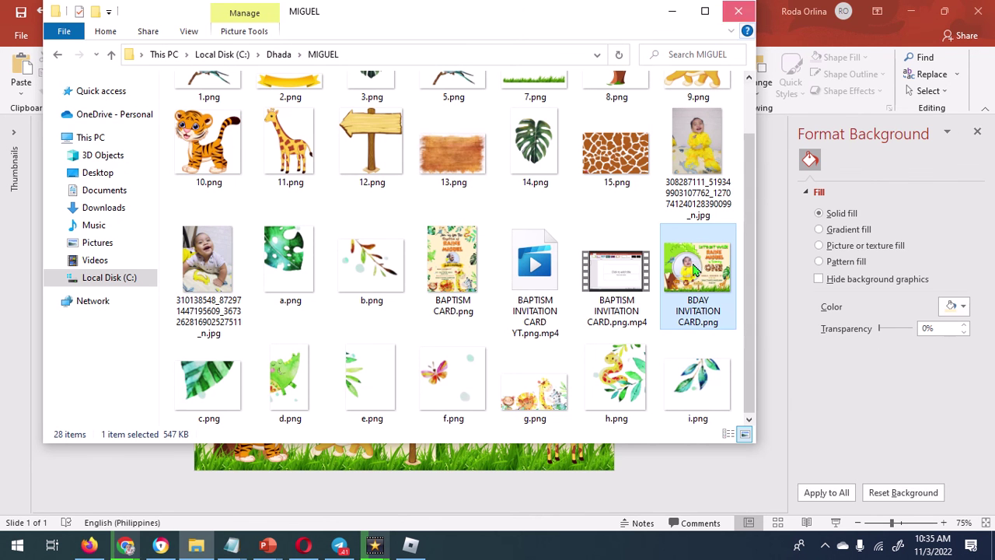
key("alt+F4")
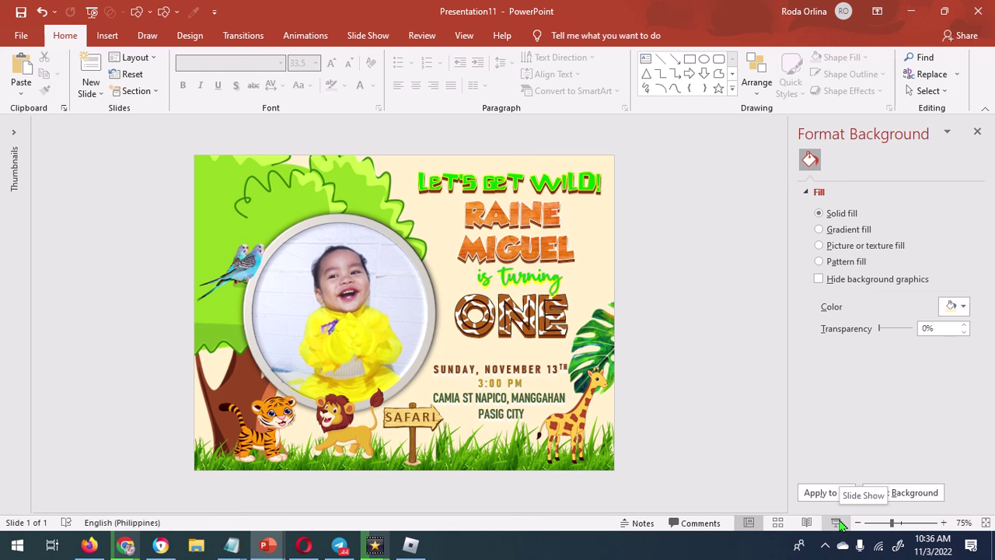
left_click(840, 525)
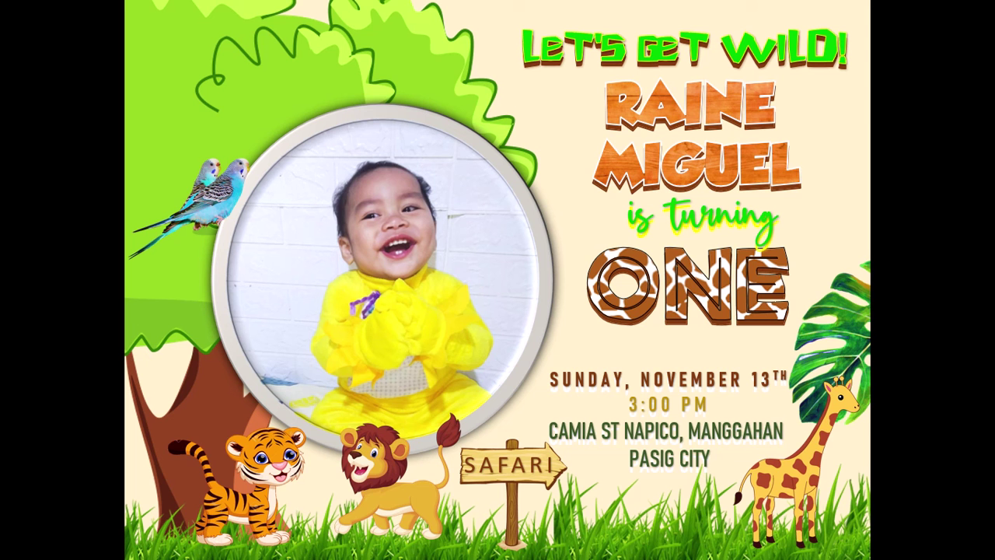
key("Escape")
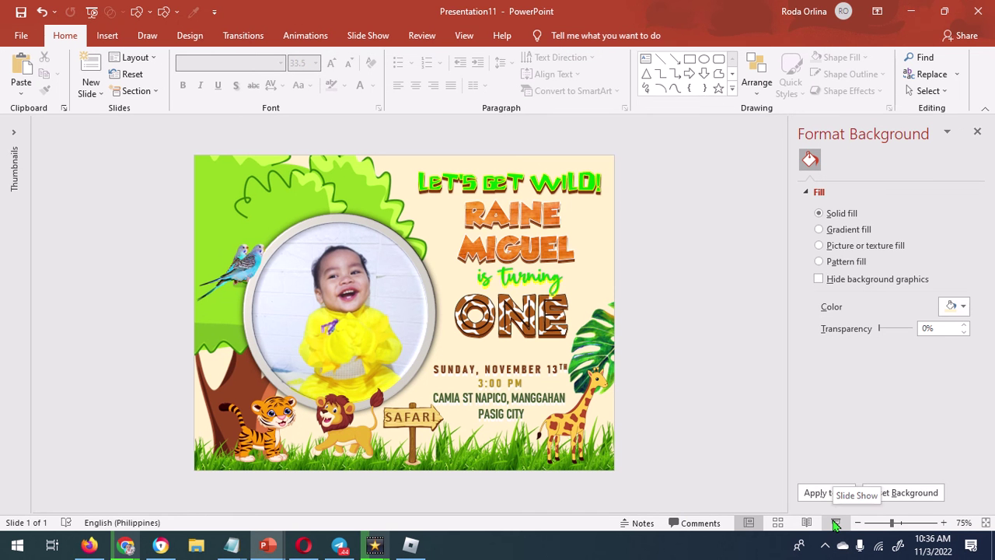